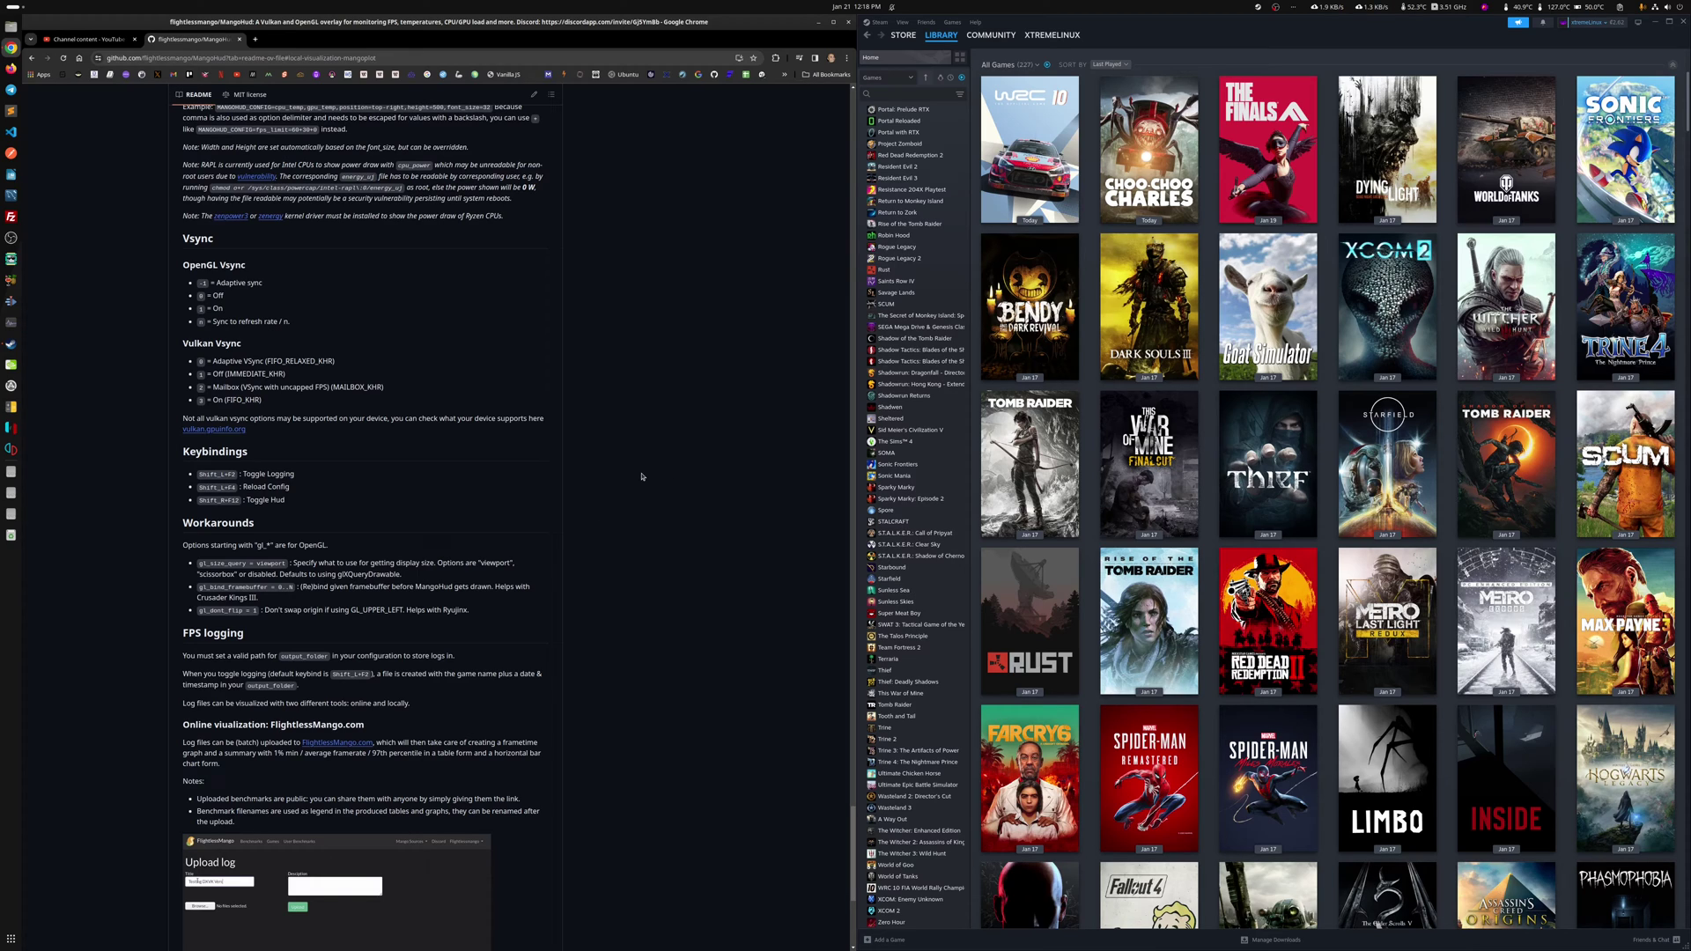
Scroll to the top of the MangoHud repository and glance at the Code clone options
scroll(701, 511, "up", 5)
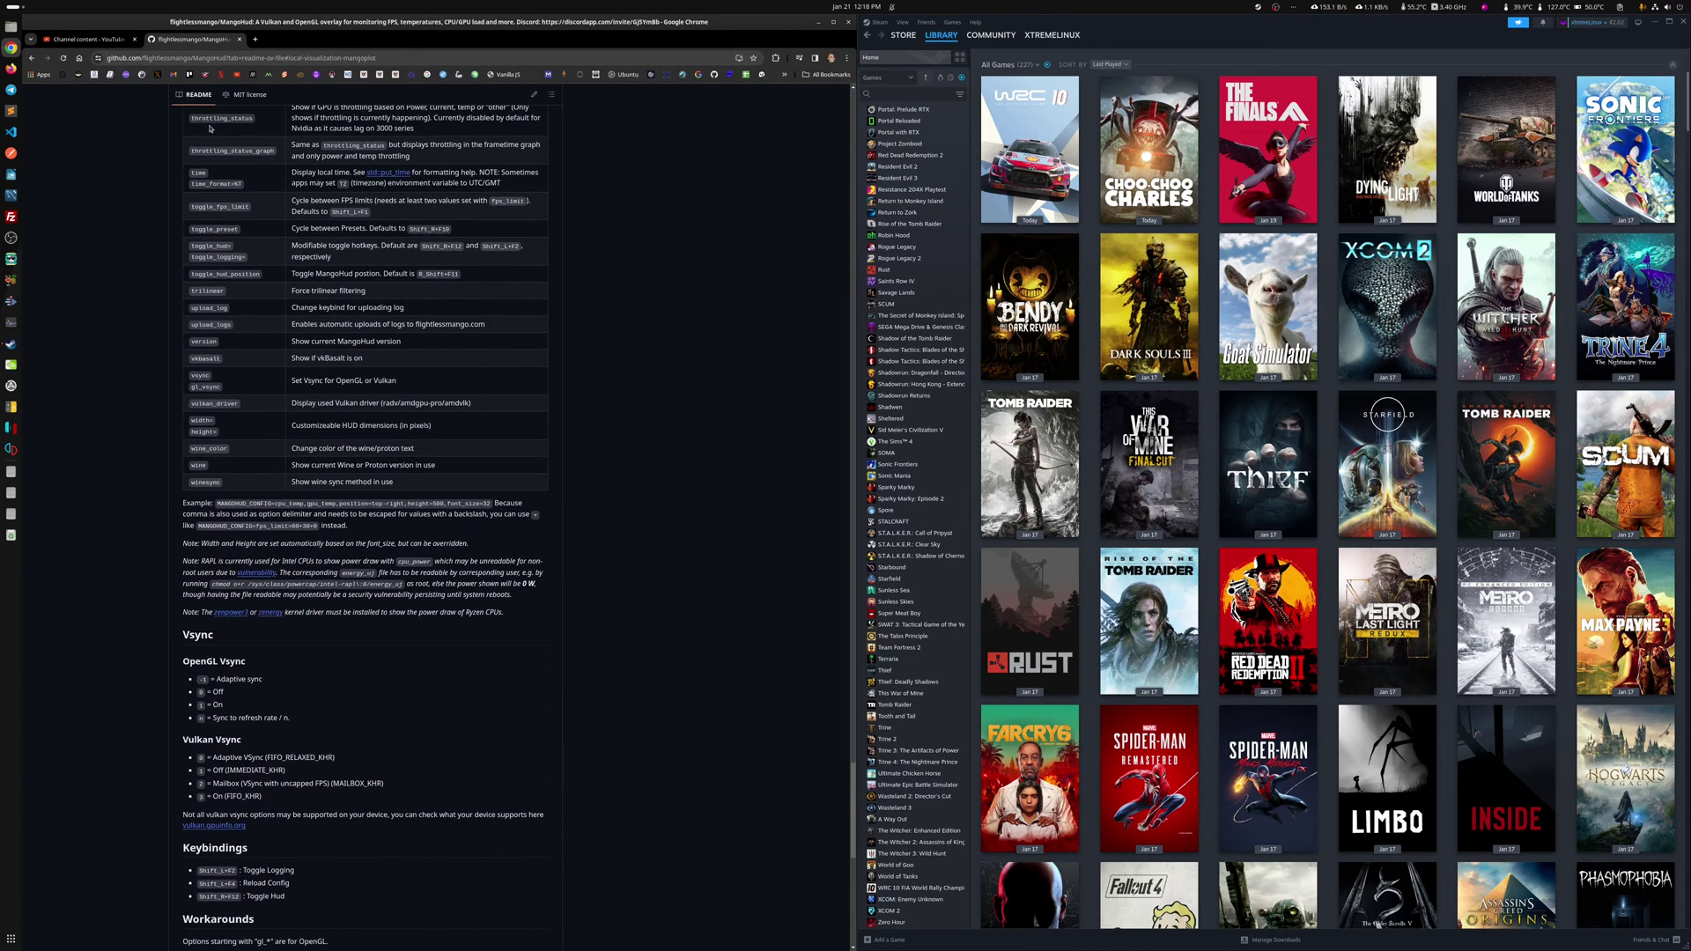
scroll(592, 398, "up", 20)
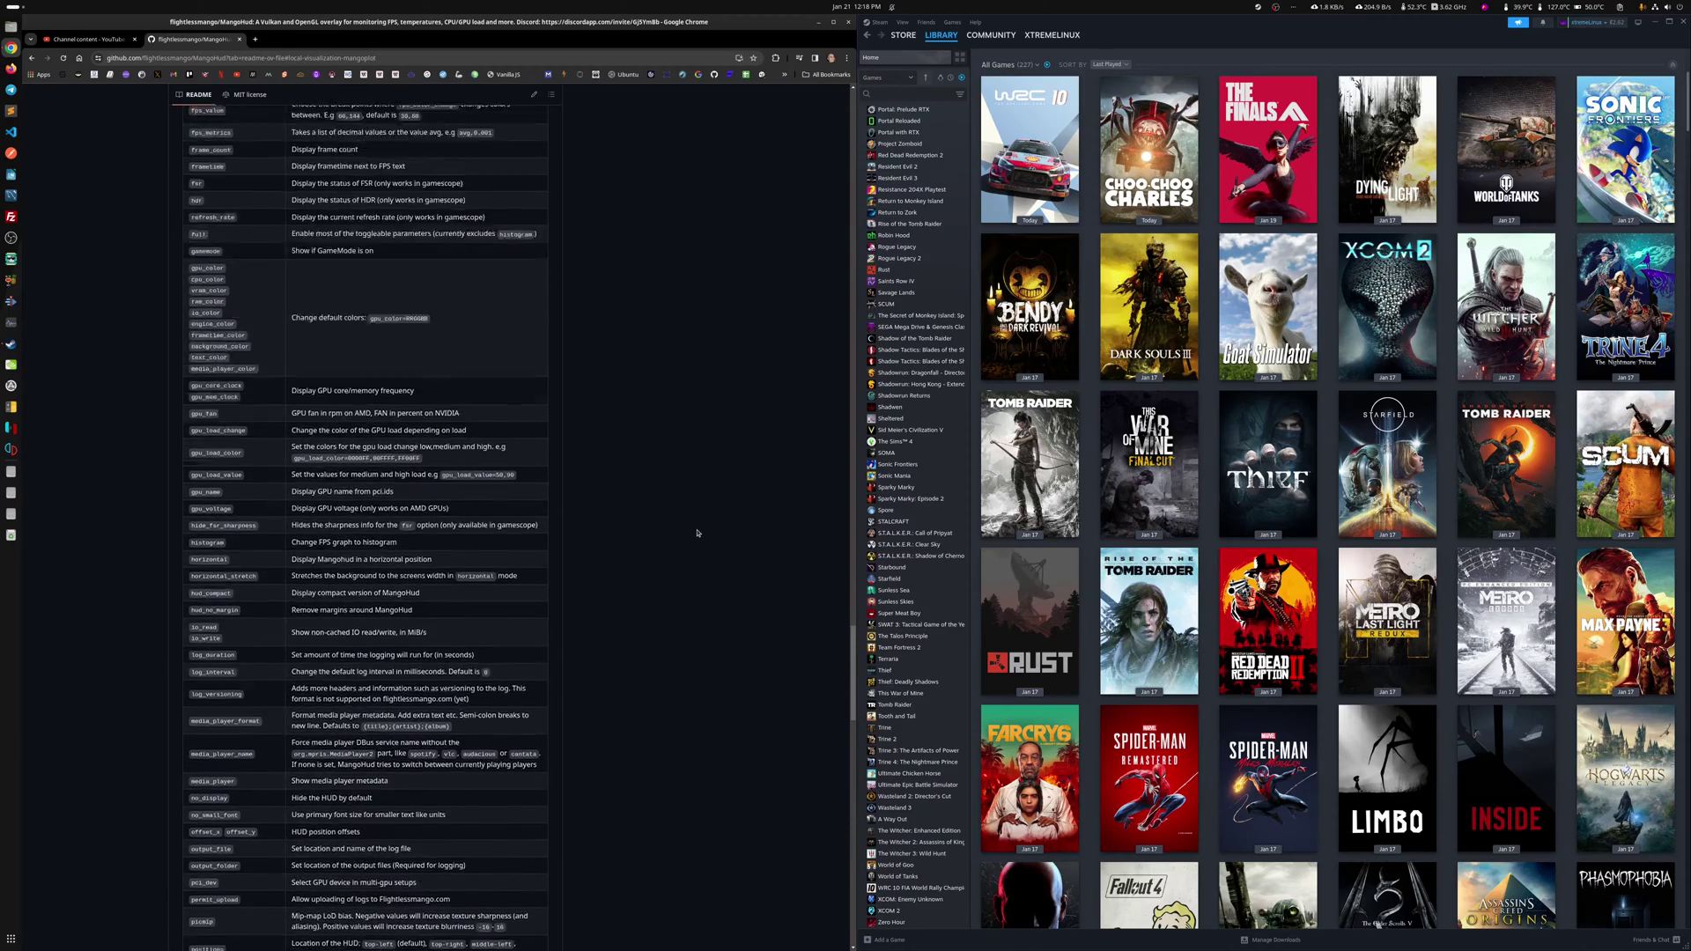
scroll(697, 533, "up", 20)
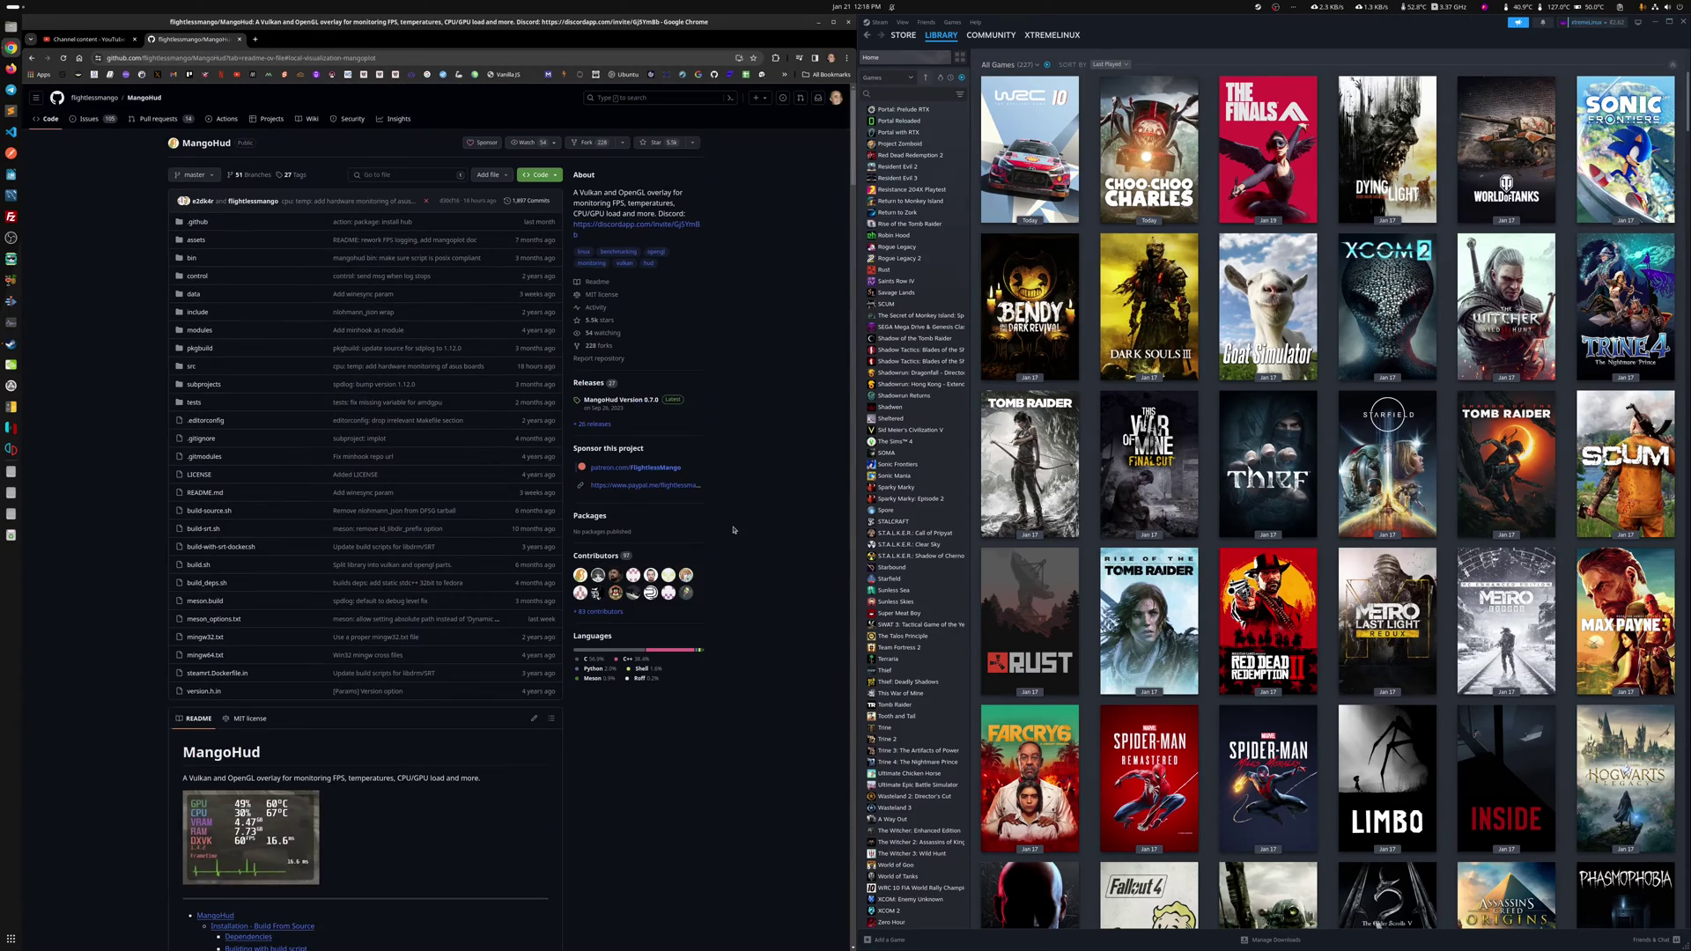
left_click(552, 176)
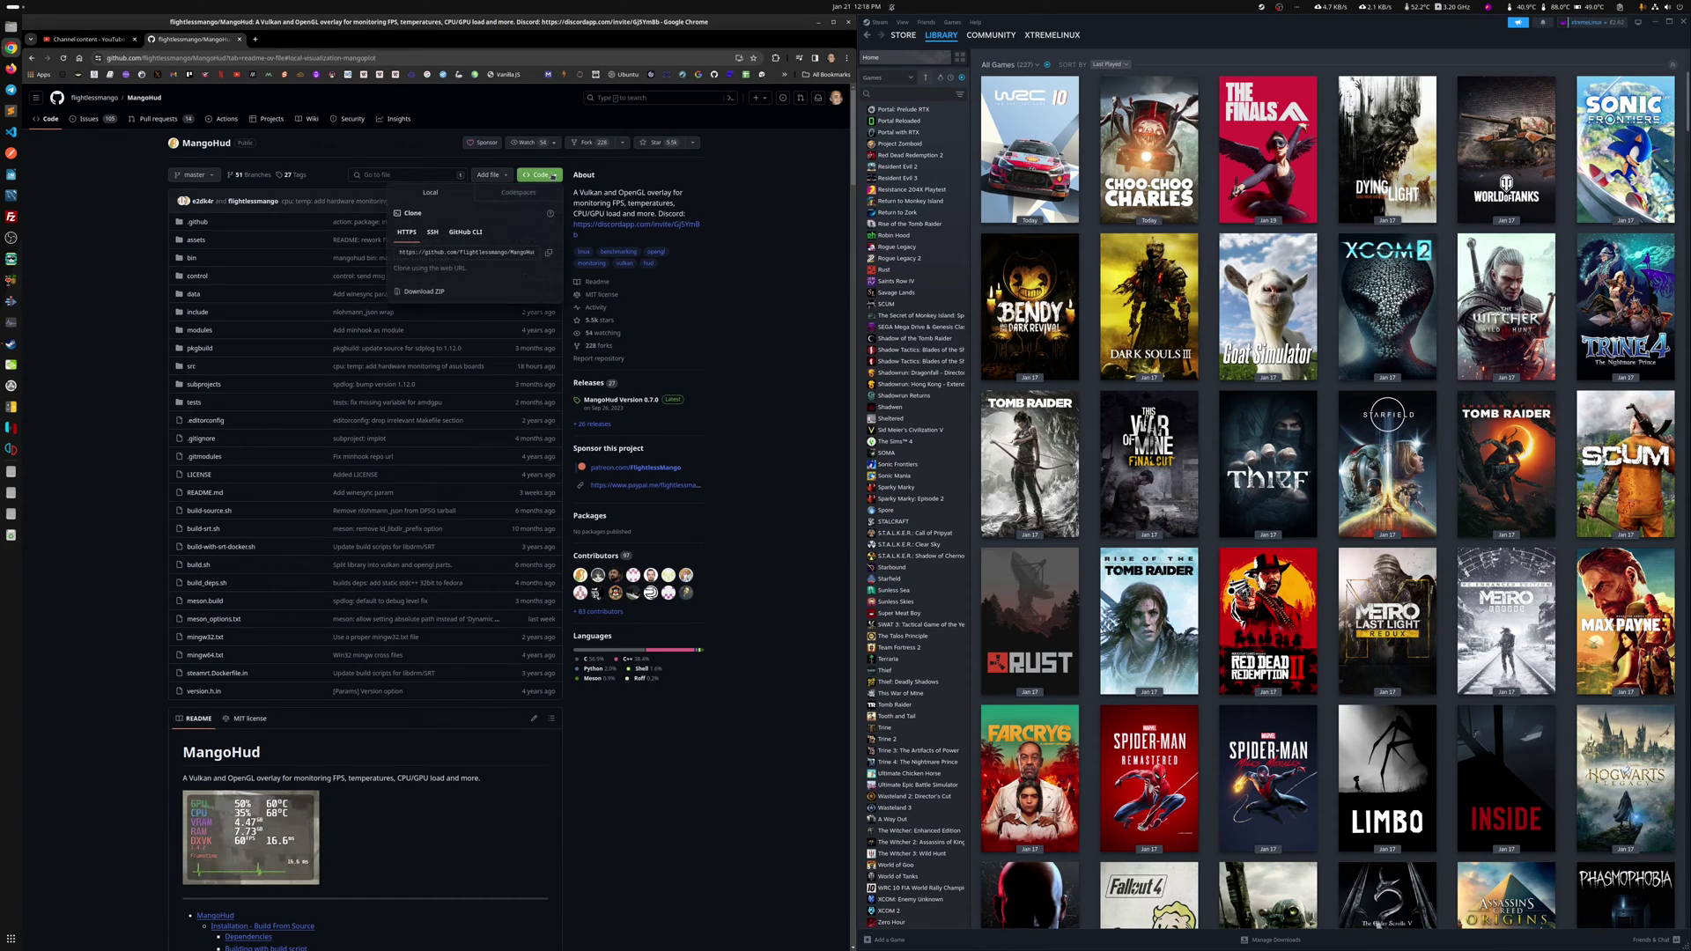
left_click(433, 293)
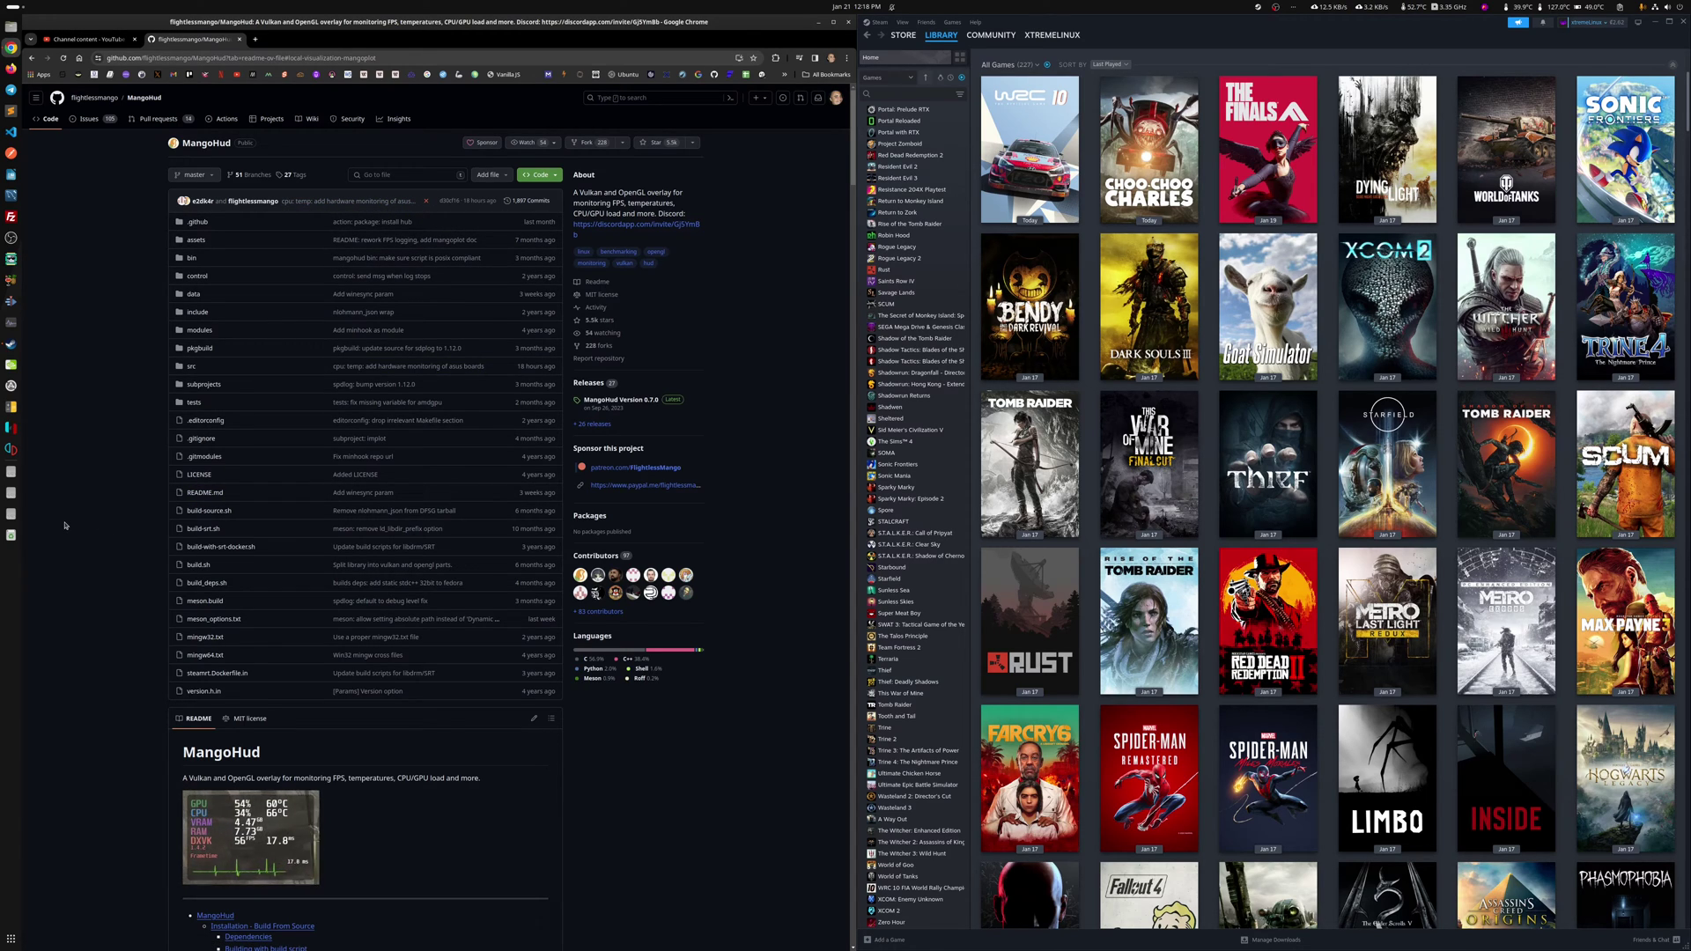
In a new terminal, change into the mangohud folder and list its contents
key("ctrl+alt+t")
type("cd mangohud")
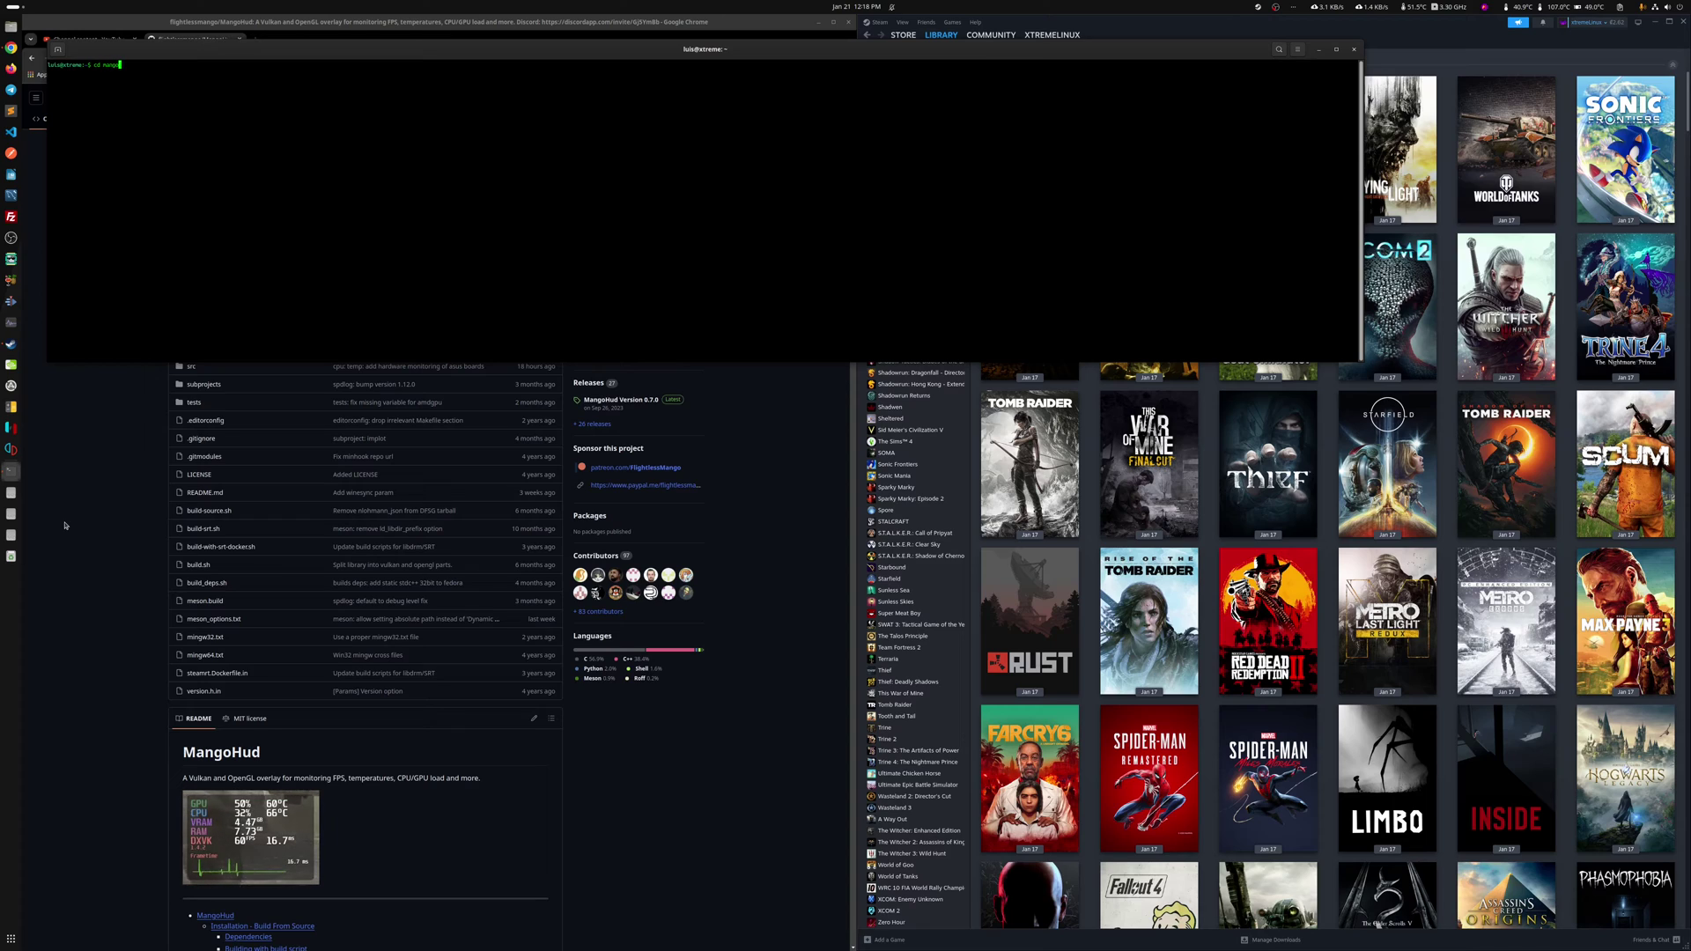
key("Return")
type("ls")
key("Return")
Enter the MangoHud source folder and list its files, such as build.sh and meson.build
type("cd Mango")
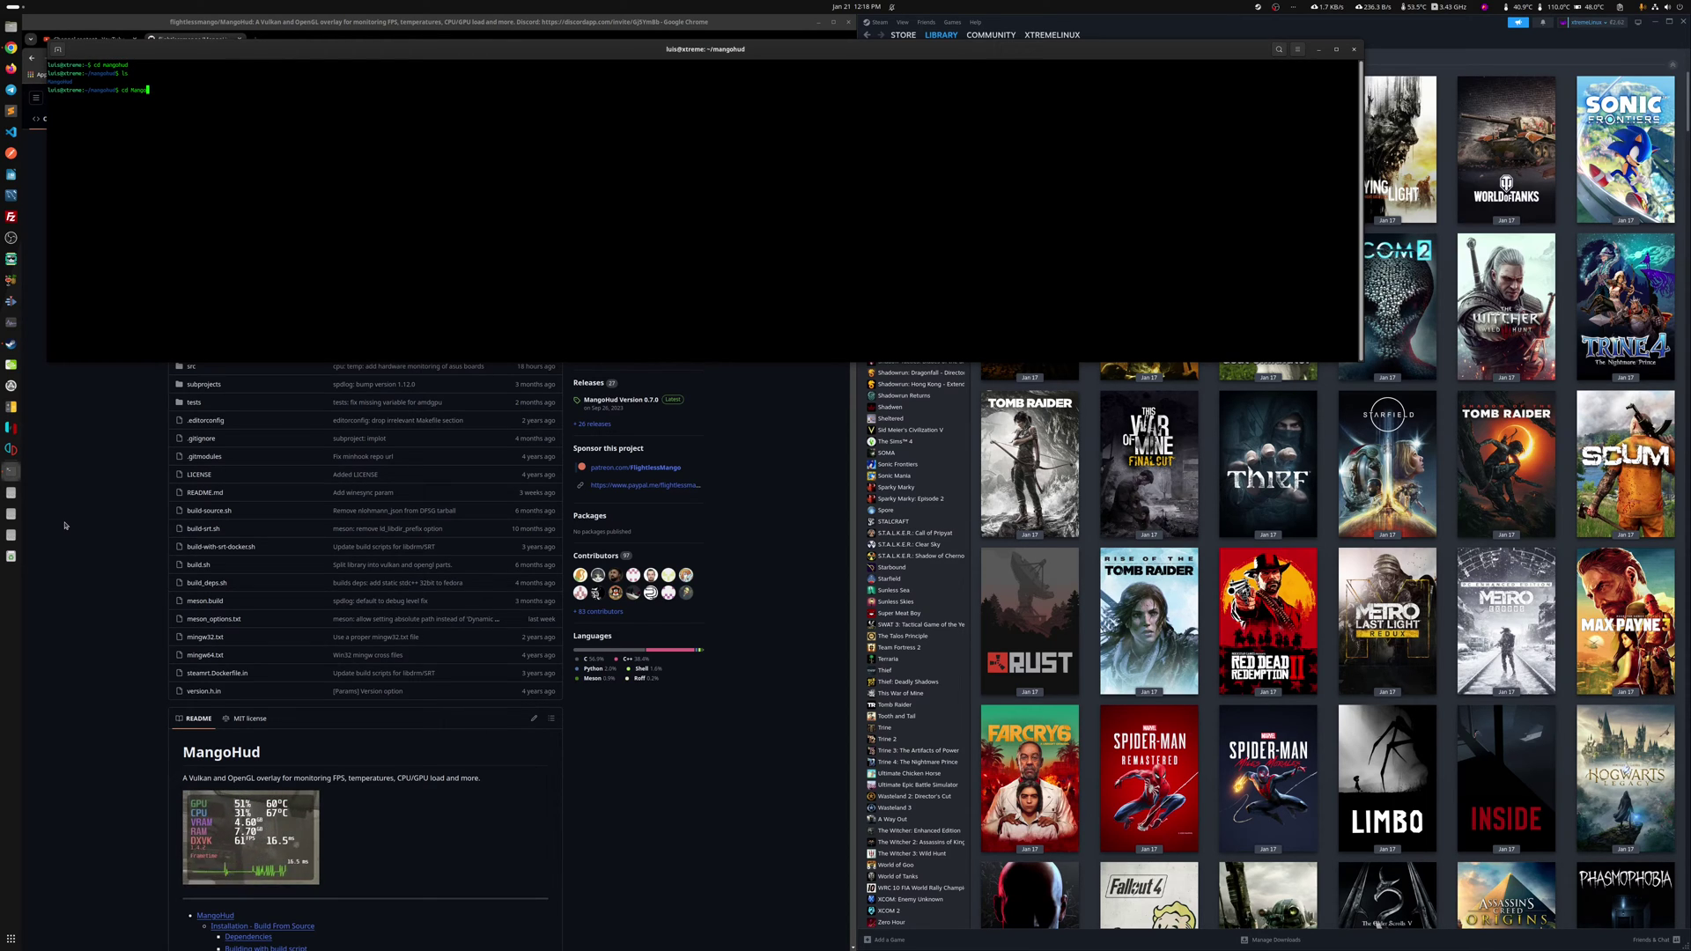
key("Tab")
key("Return")
type("ls")
key("Return")
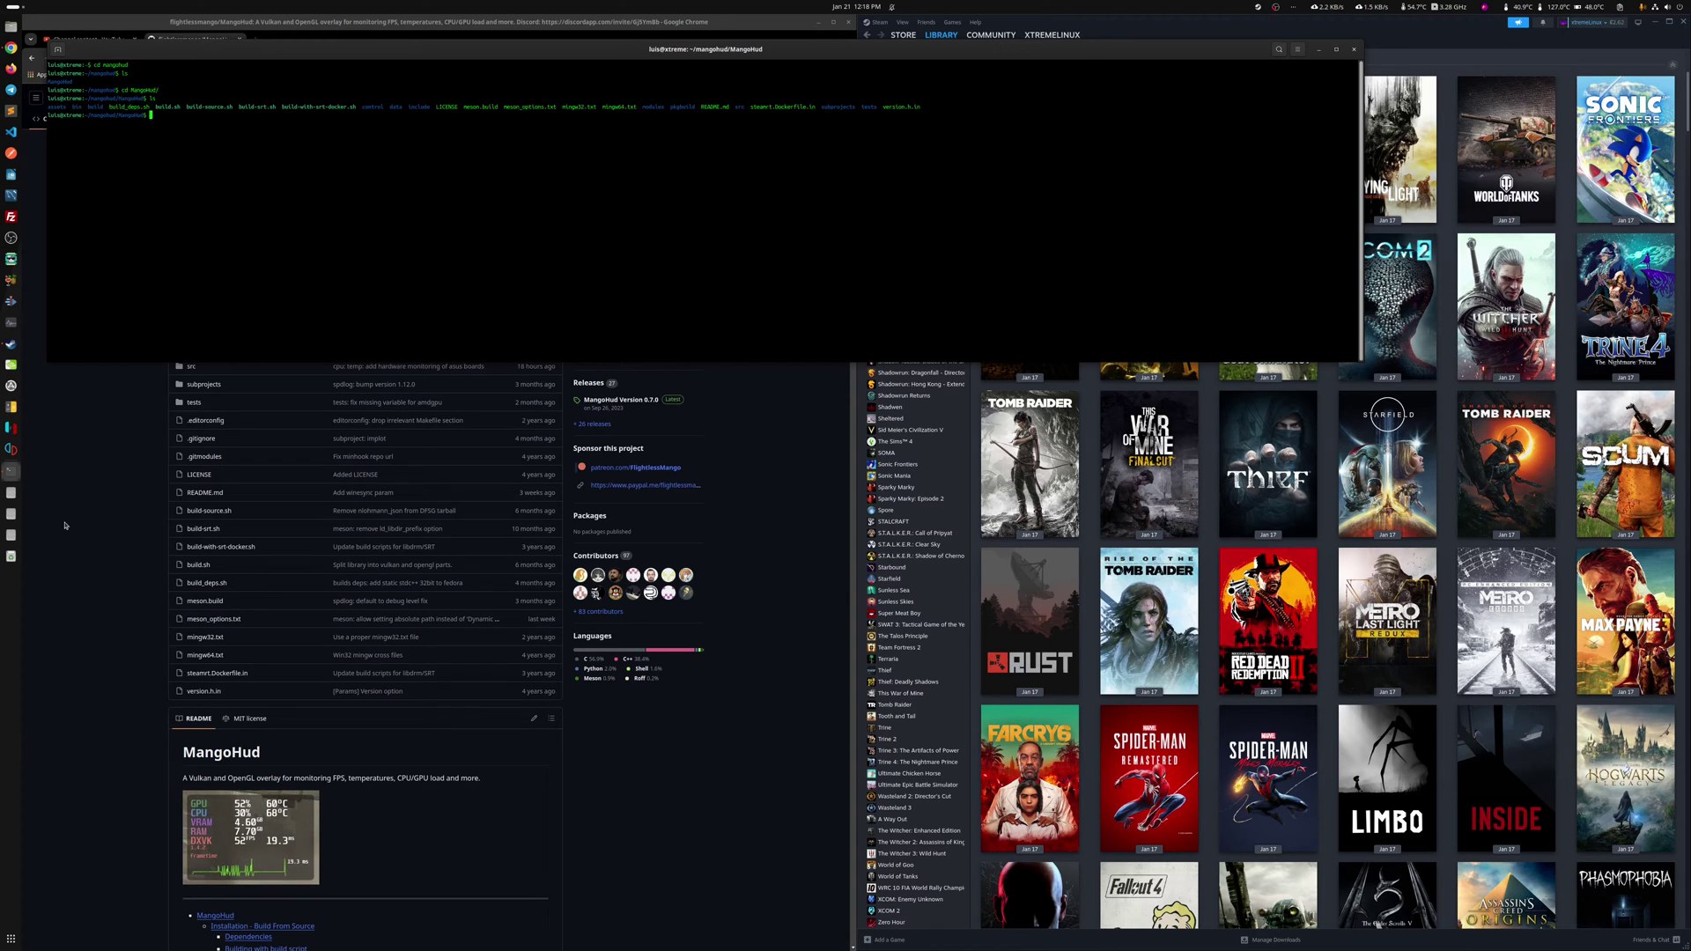
Move the terminal aside and discard the half-typed 'sudo apt install' command
left_click_drag(355, 48, 814, 195)
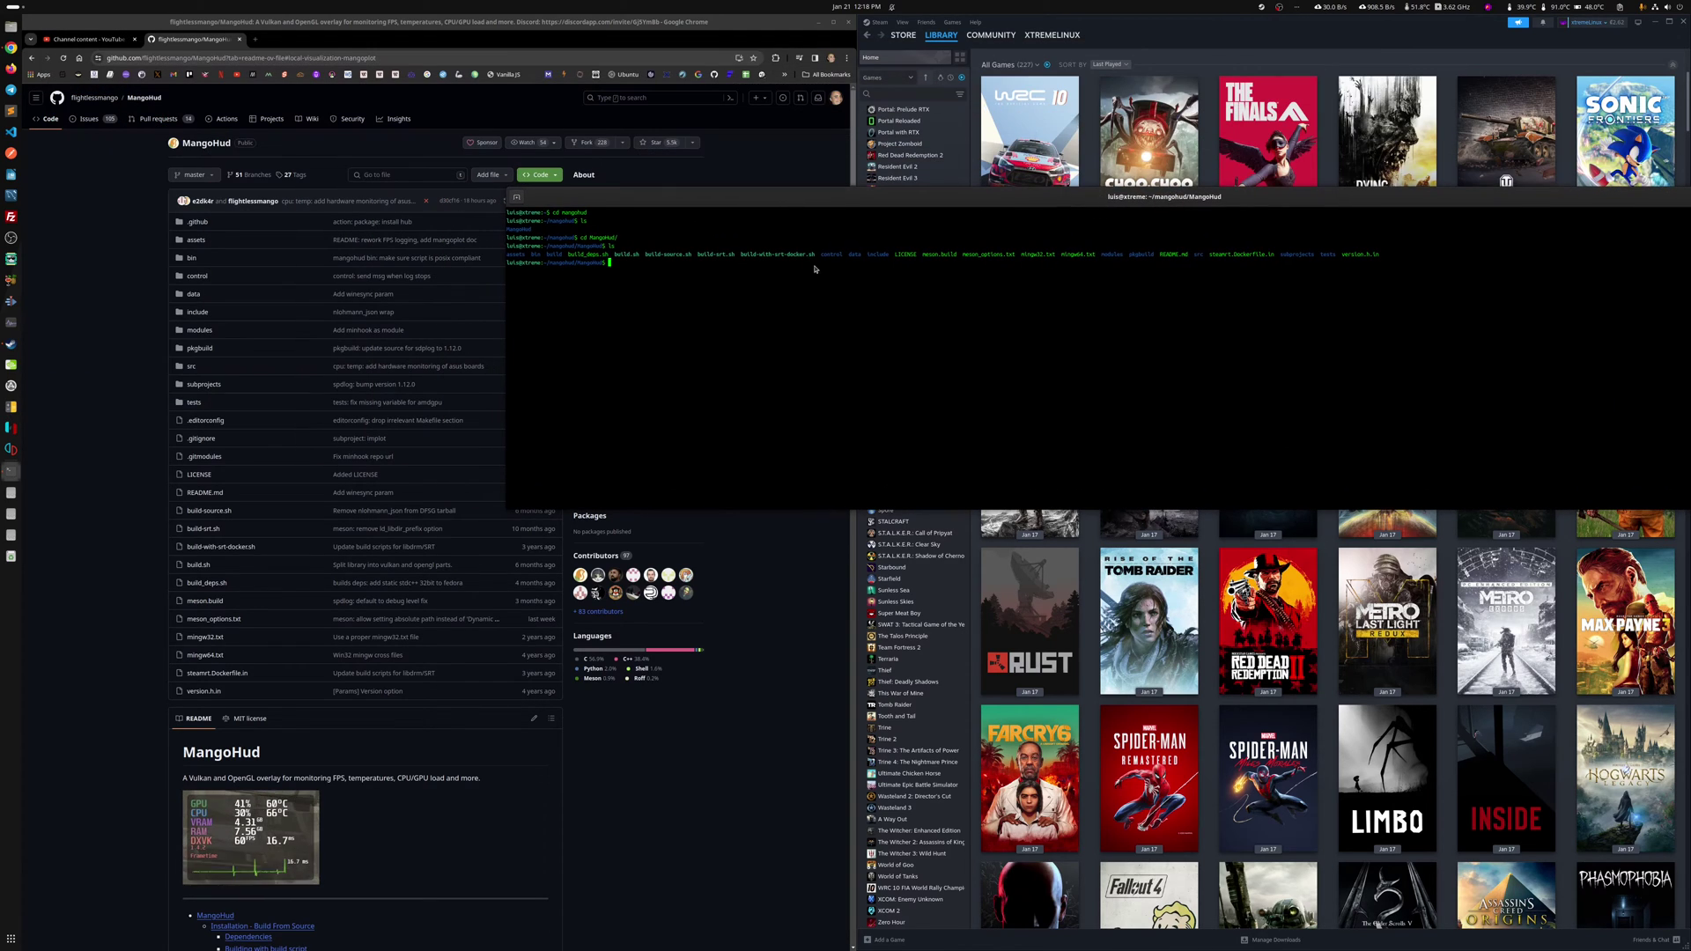
type("sudo apt install ")
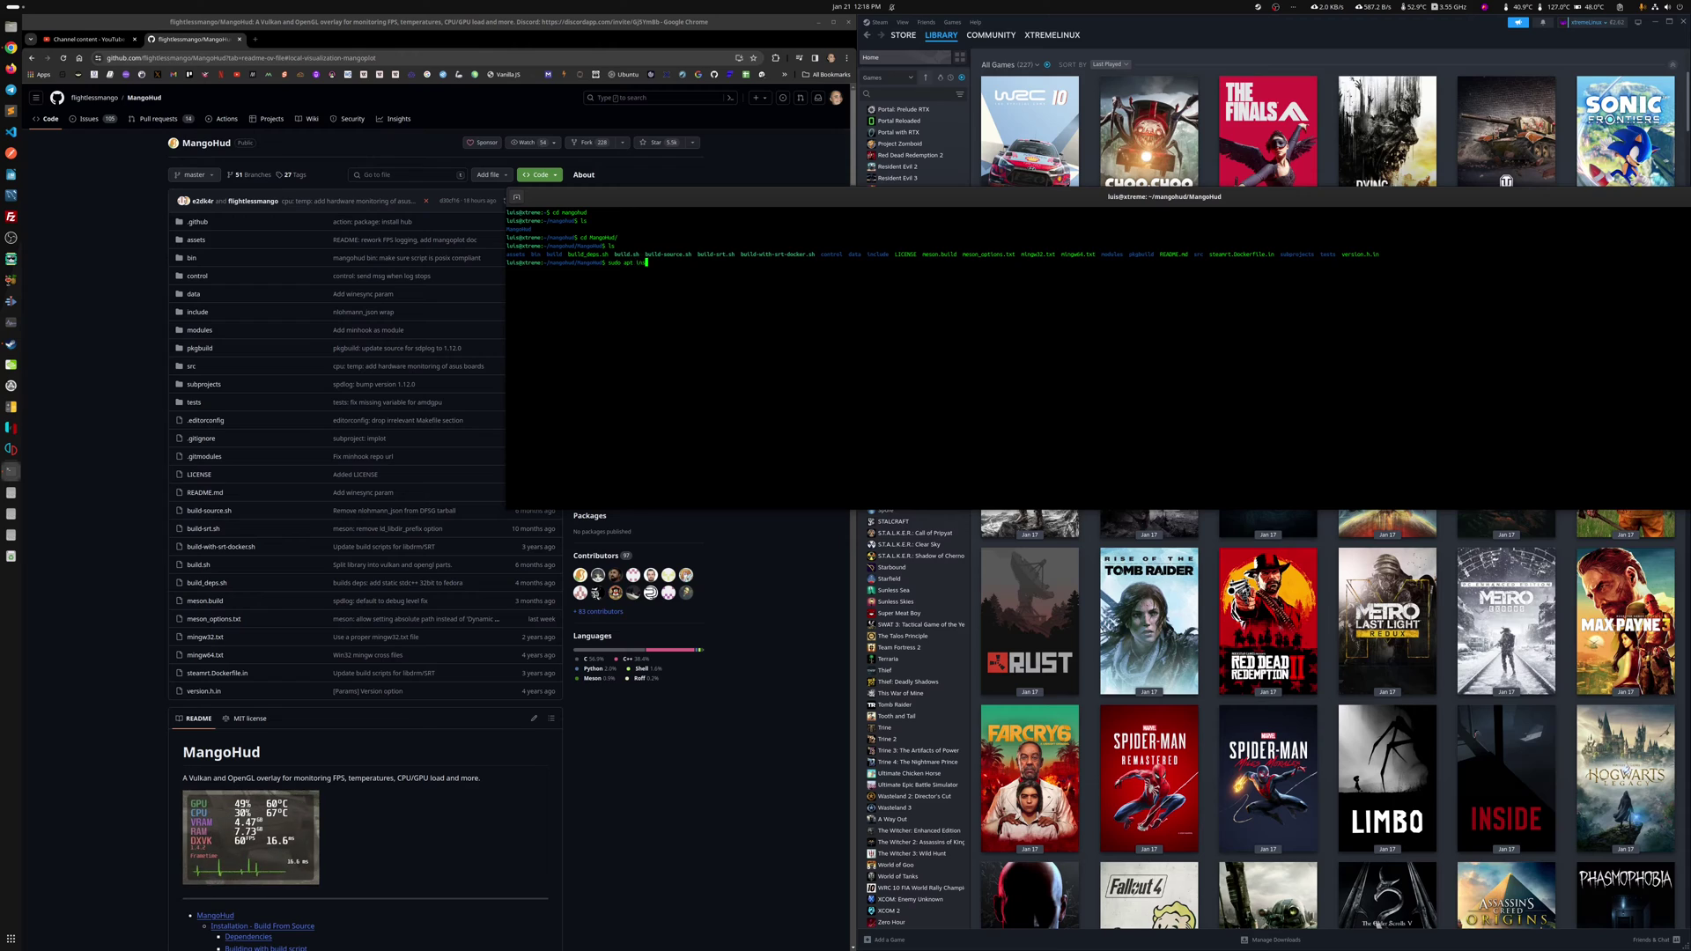
type("gl")
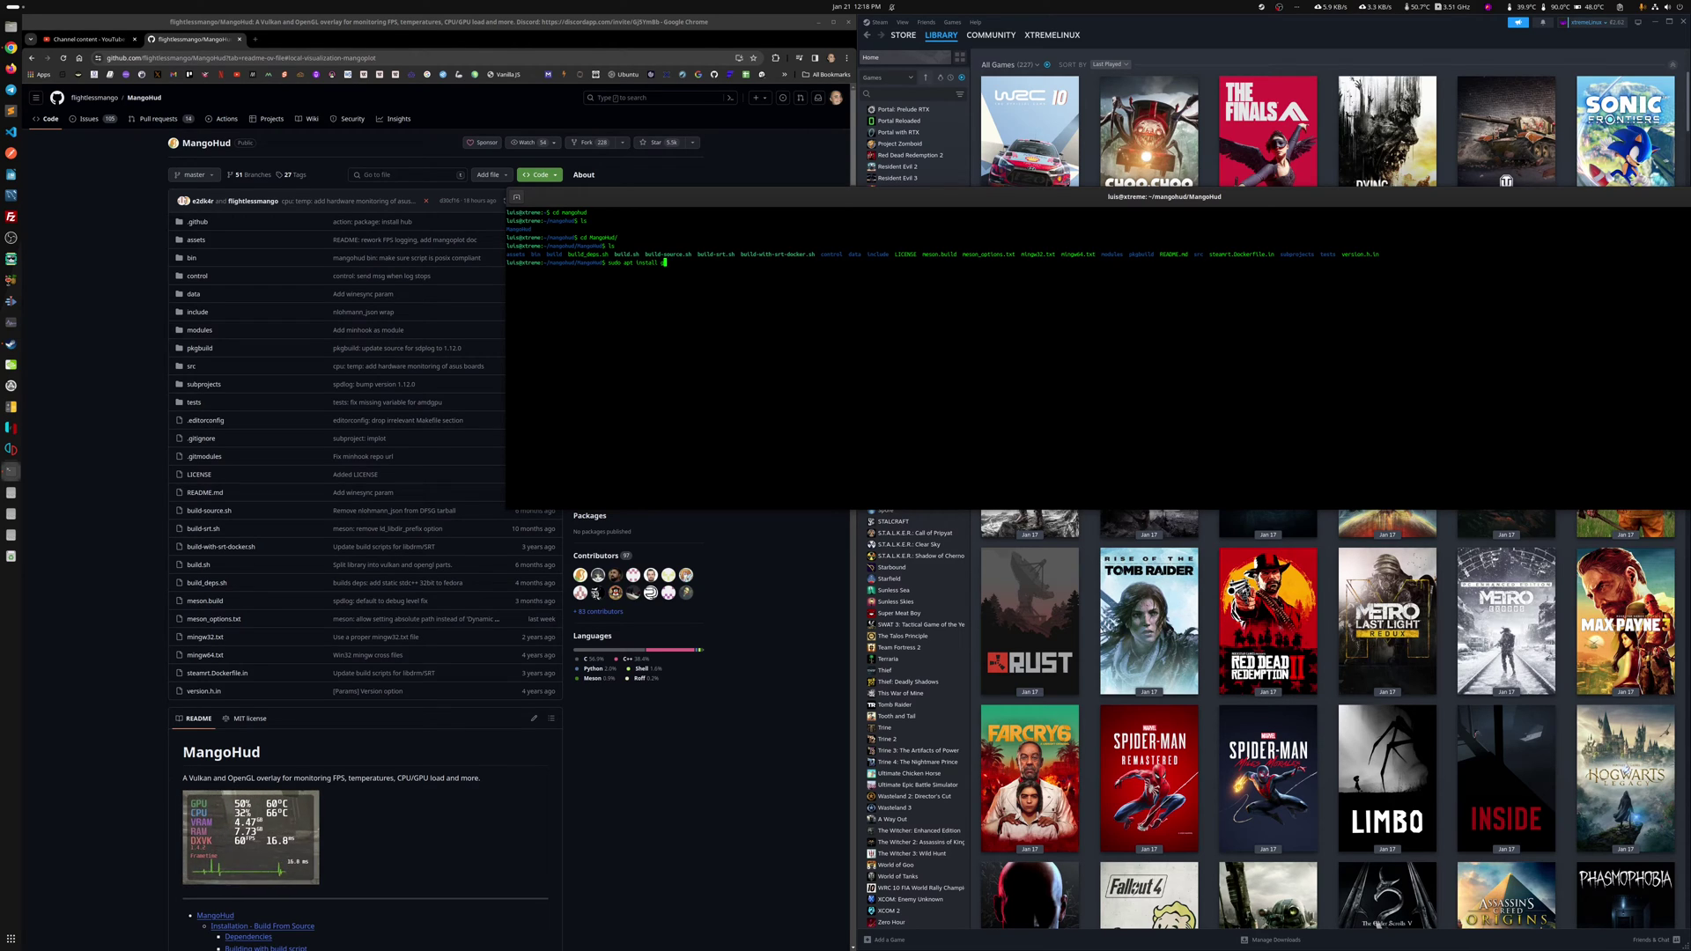
key("BackSpace")
key("BackSpace")
key("BackSpace")
key("BackSpace")
key("BackSpace")
key("BackSpace")
key("BackSpace")
key("BackSpace")
key("BackSpace")
key("BackSpace")
key("BackSpace")
key("BackSpace")
key("BackSpace")
key("BackSpace")
key("BackSpace")
key("BackSpace")
key("BackSpace")
key("BackSpace")
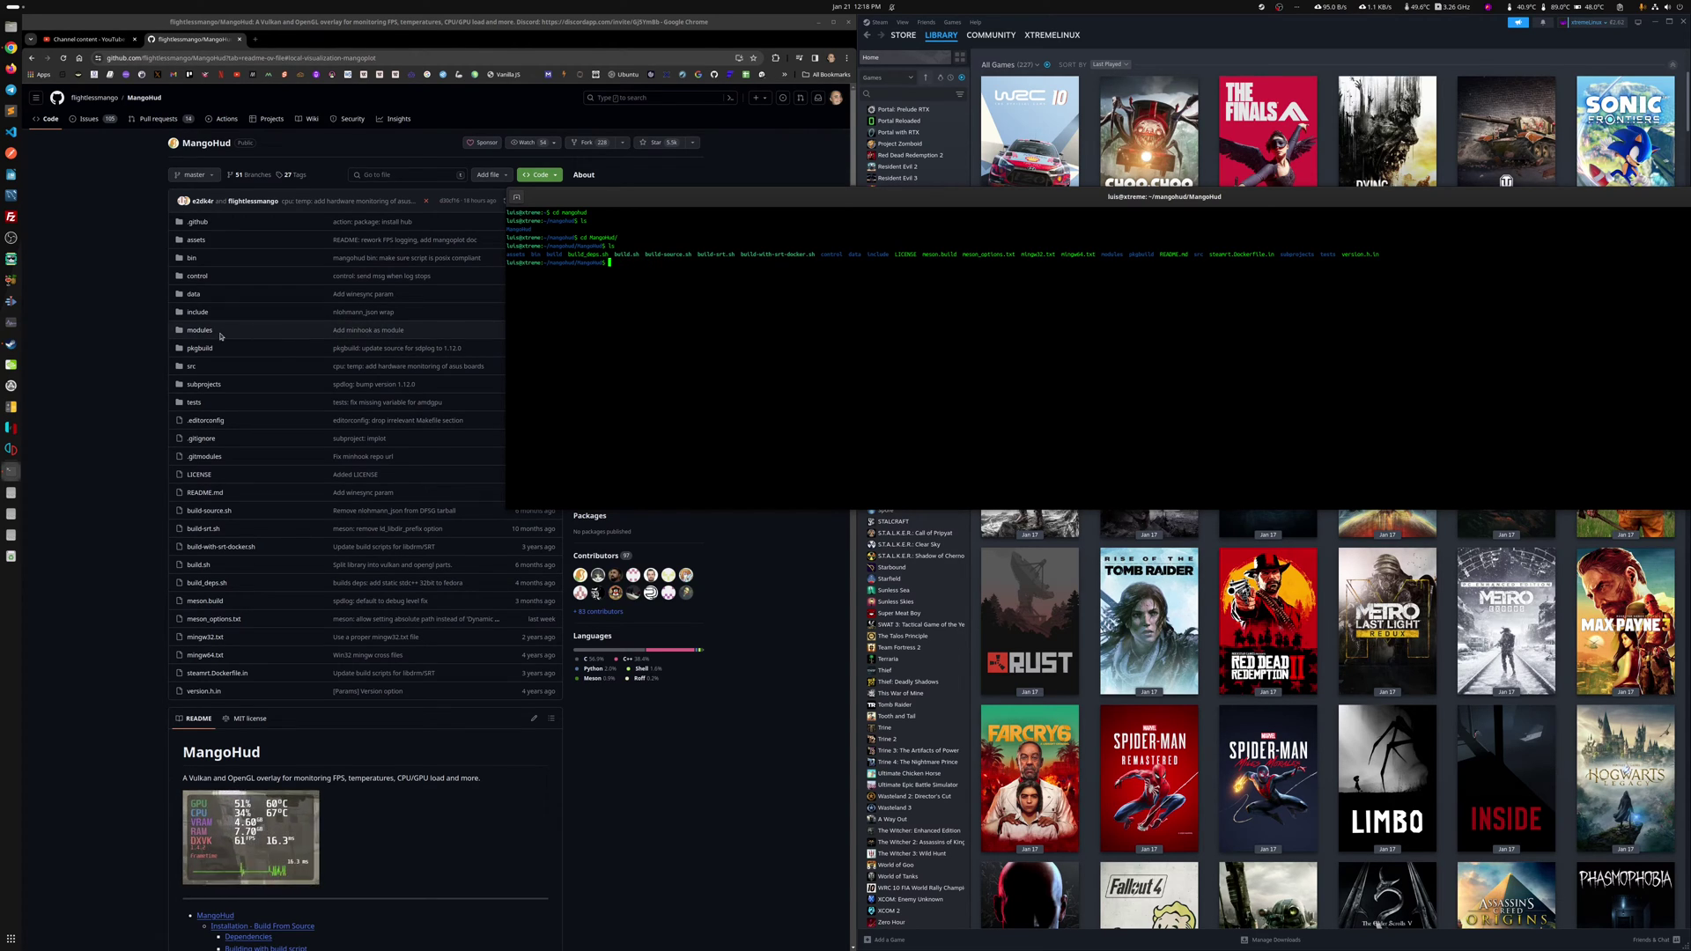
Jump to the README's Installation - Build From Source section and highlight its dependency list
scroll(88, 634, "down", 7)
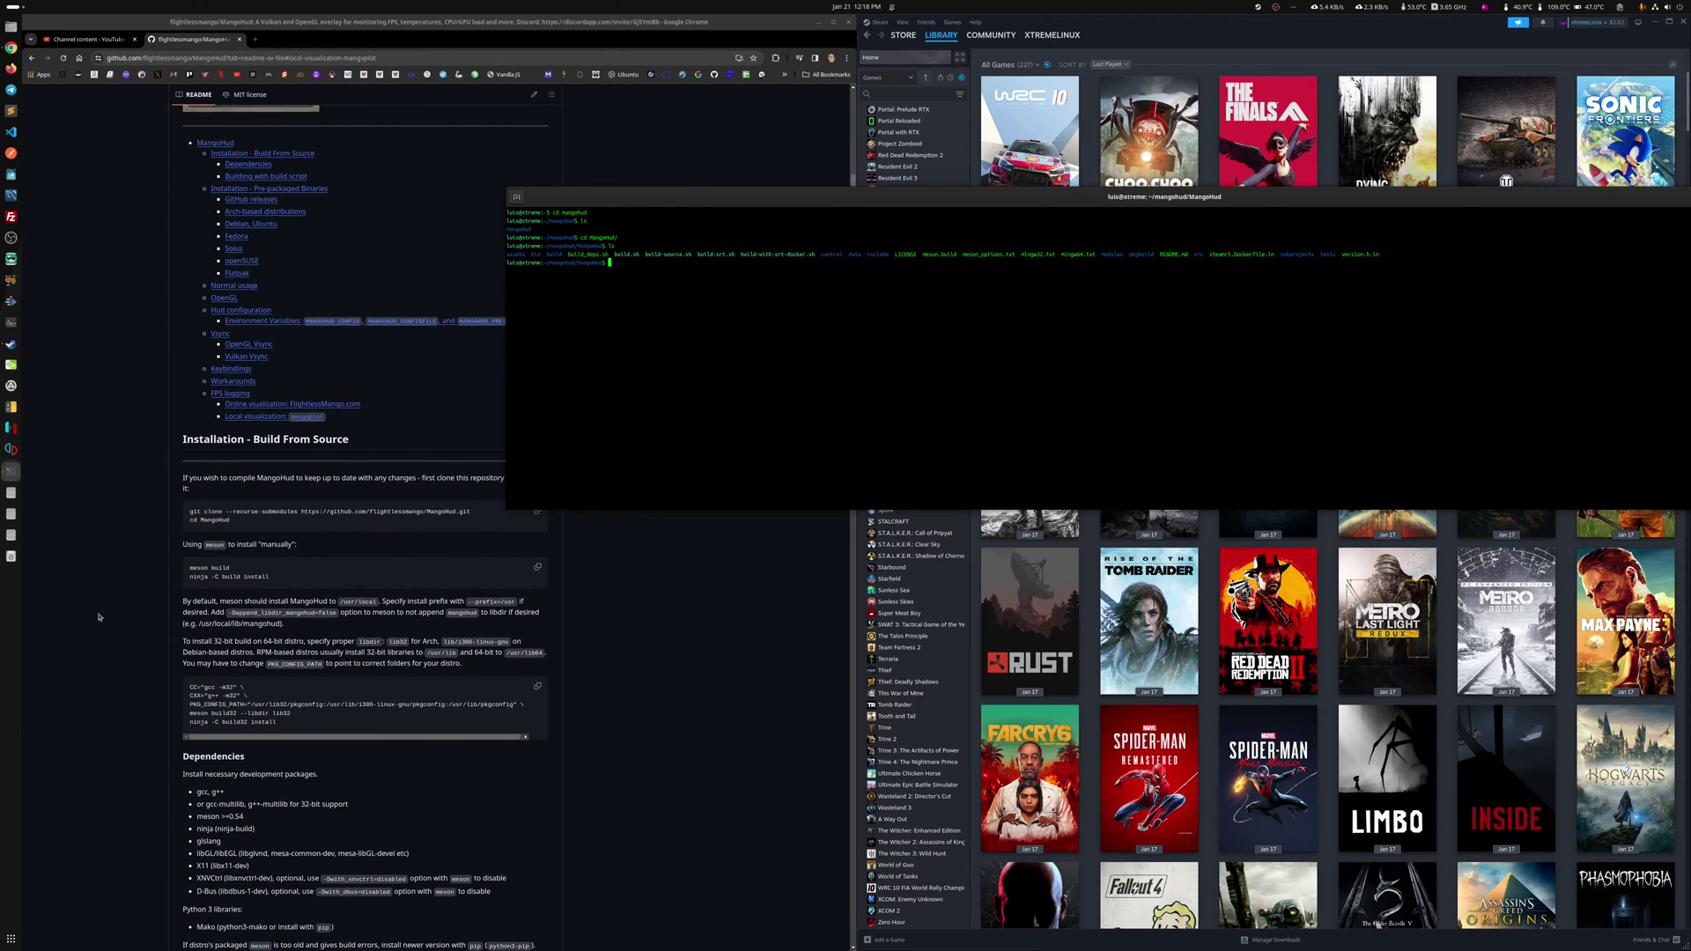
left_click(236, 155)
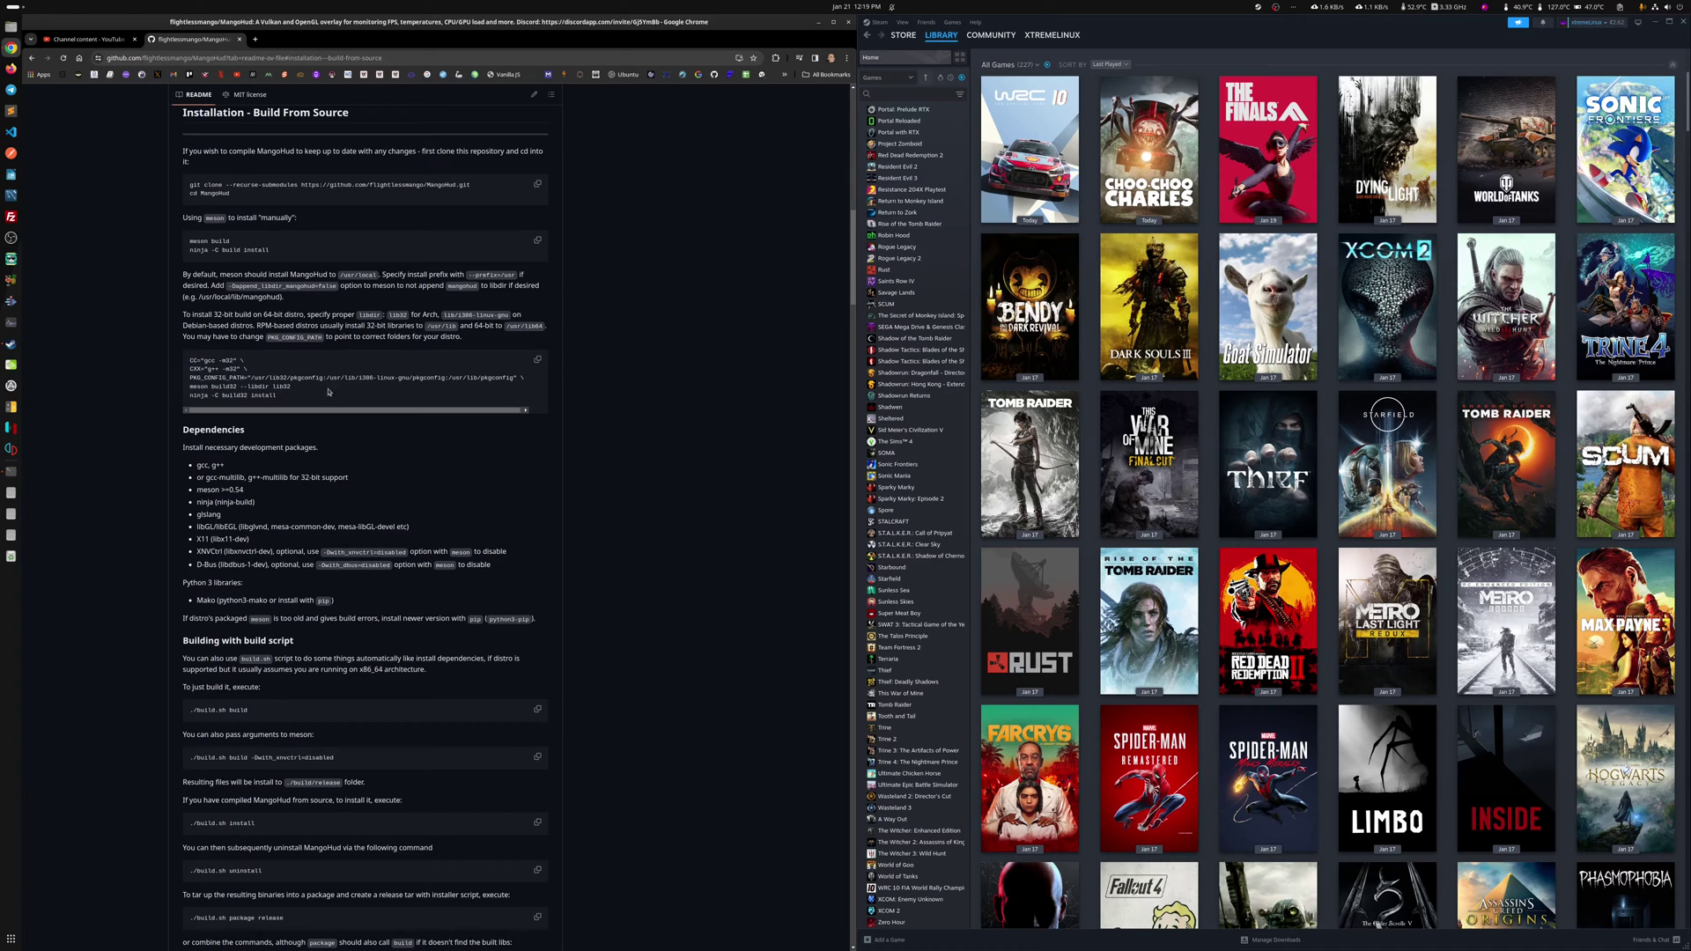
left_click_drag(204, 463, 209, 534)
left_click(209, 539)
left_click_drag(200, 451, 220, 585)
left_click(218, 451)
scroll(697, 577, "up", 3)
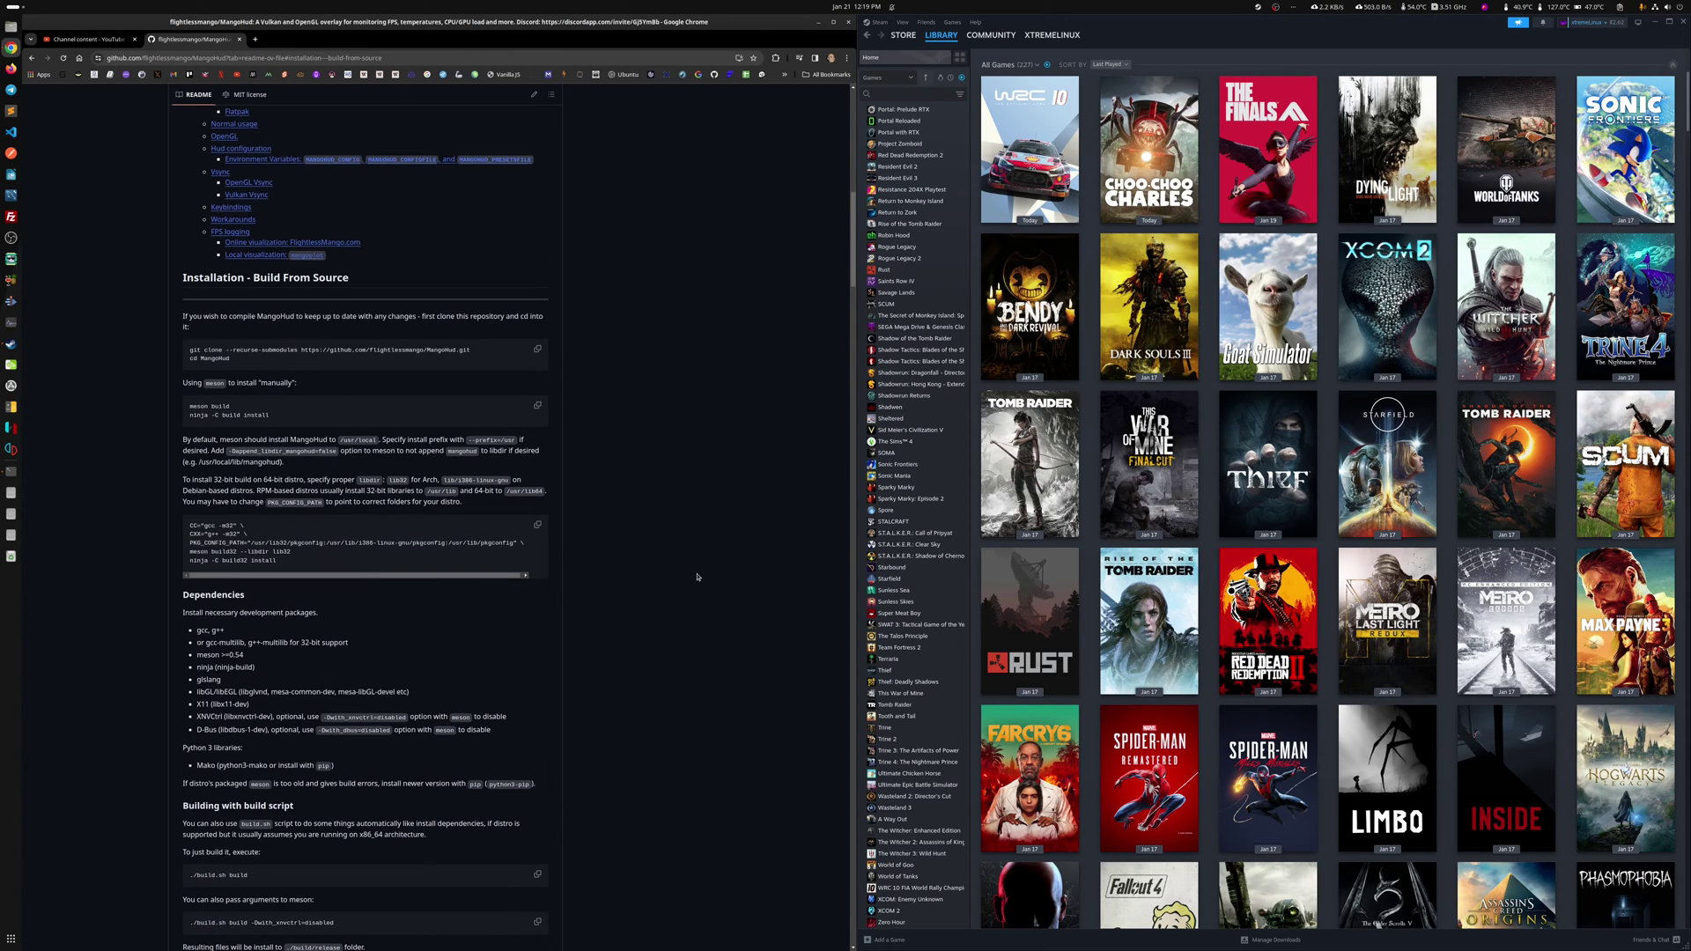
Run ./build.sh in the terminal to display the build script's usage
left_click(11, 472)
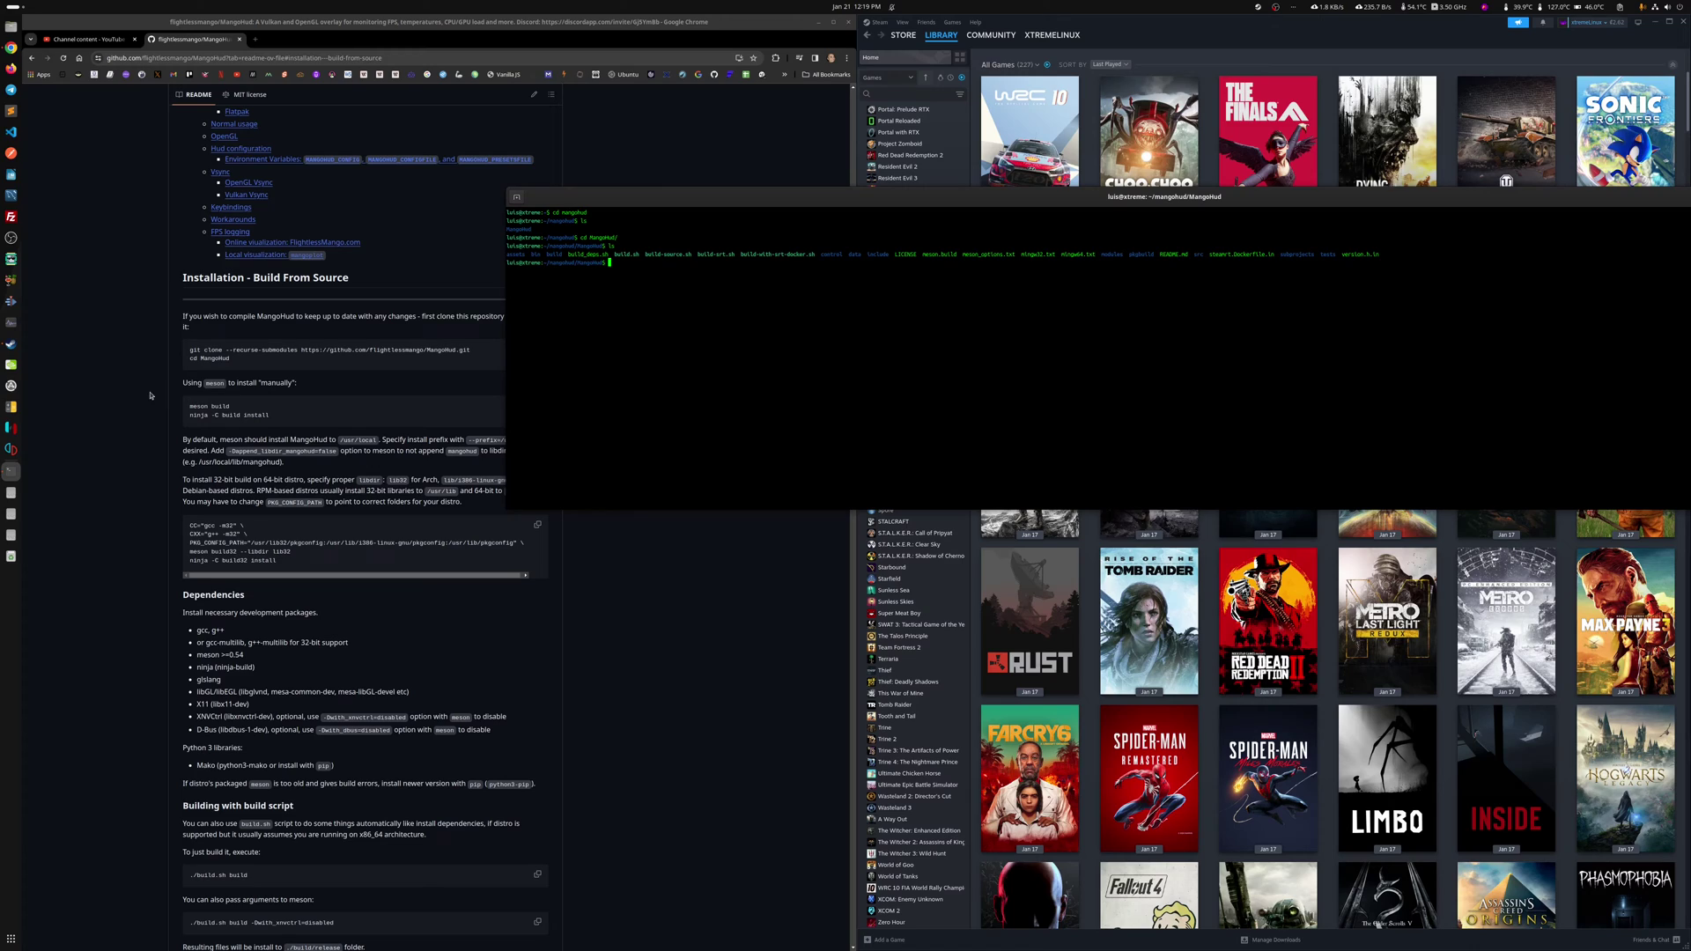
type("./buil")
key("BackSpace")
key("BackSpace")
key("BackSpace")
key("BackSpace")
key("BackSpace")
key("BackSpace")
type("ls")
key("Return")
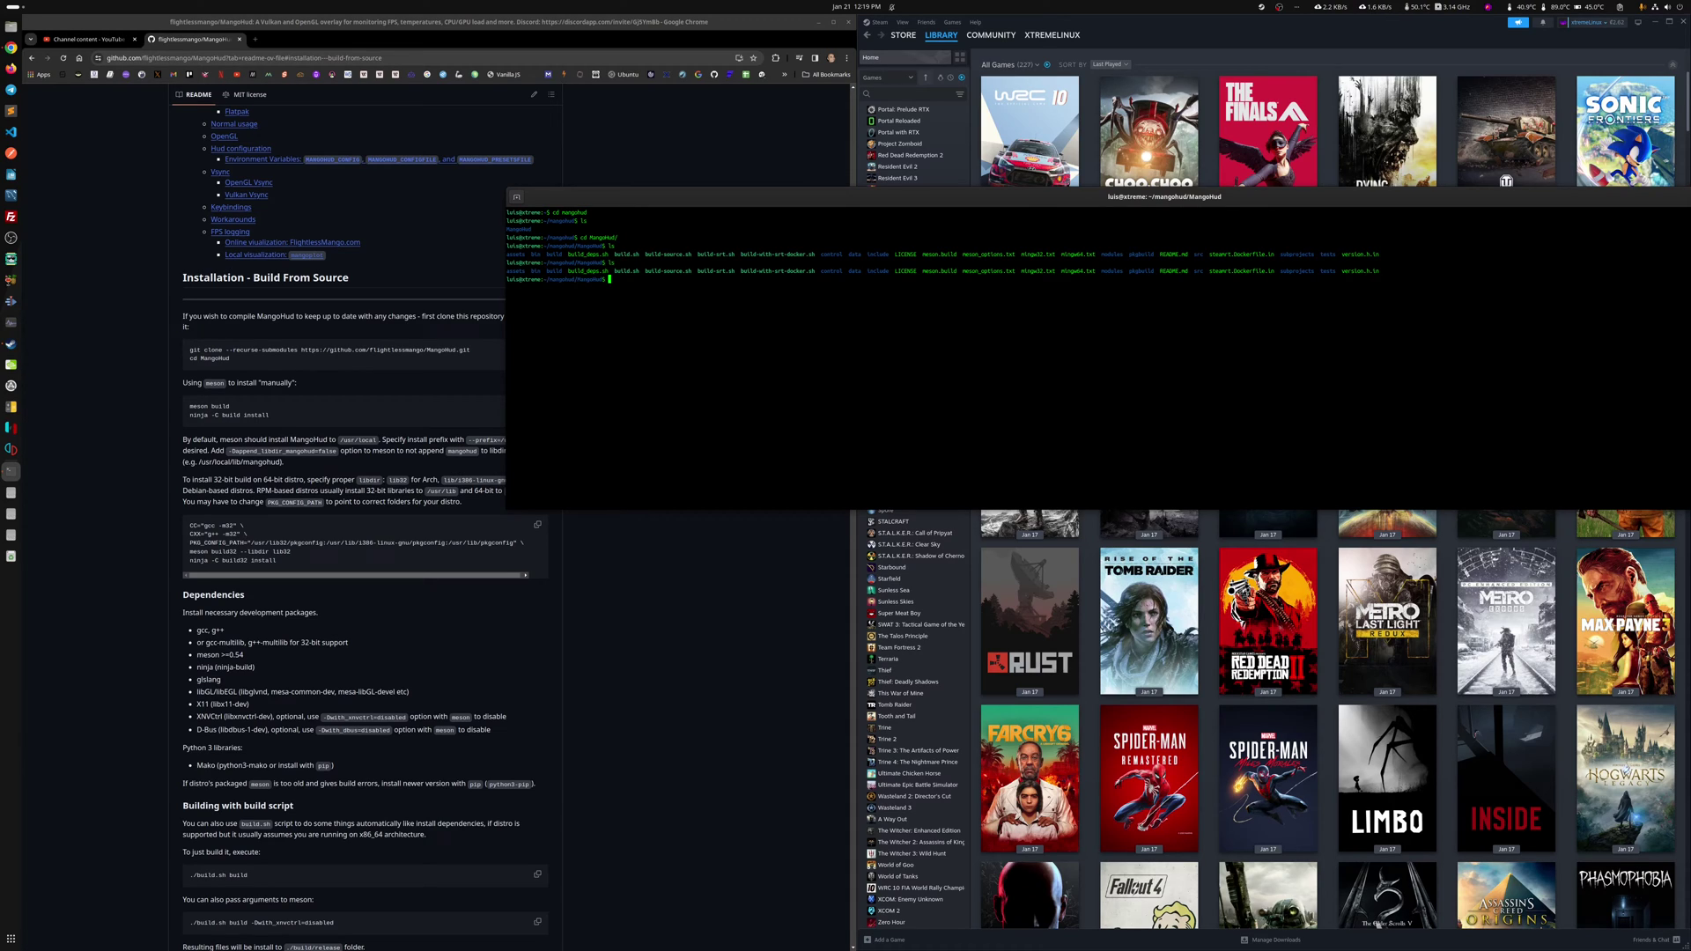
type("cd ./build/")
key("Home")
key("Delete")
key("Delete")
key("Delete")
type(".sh")
key("Return")
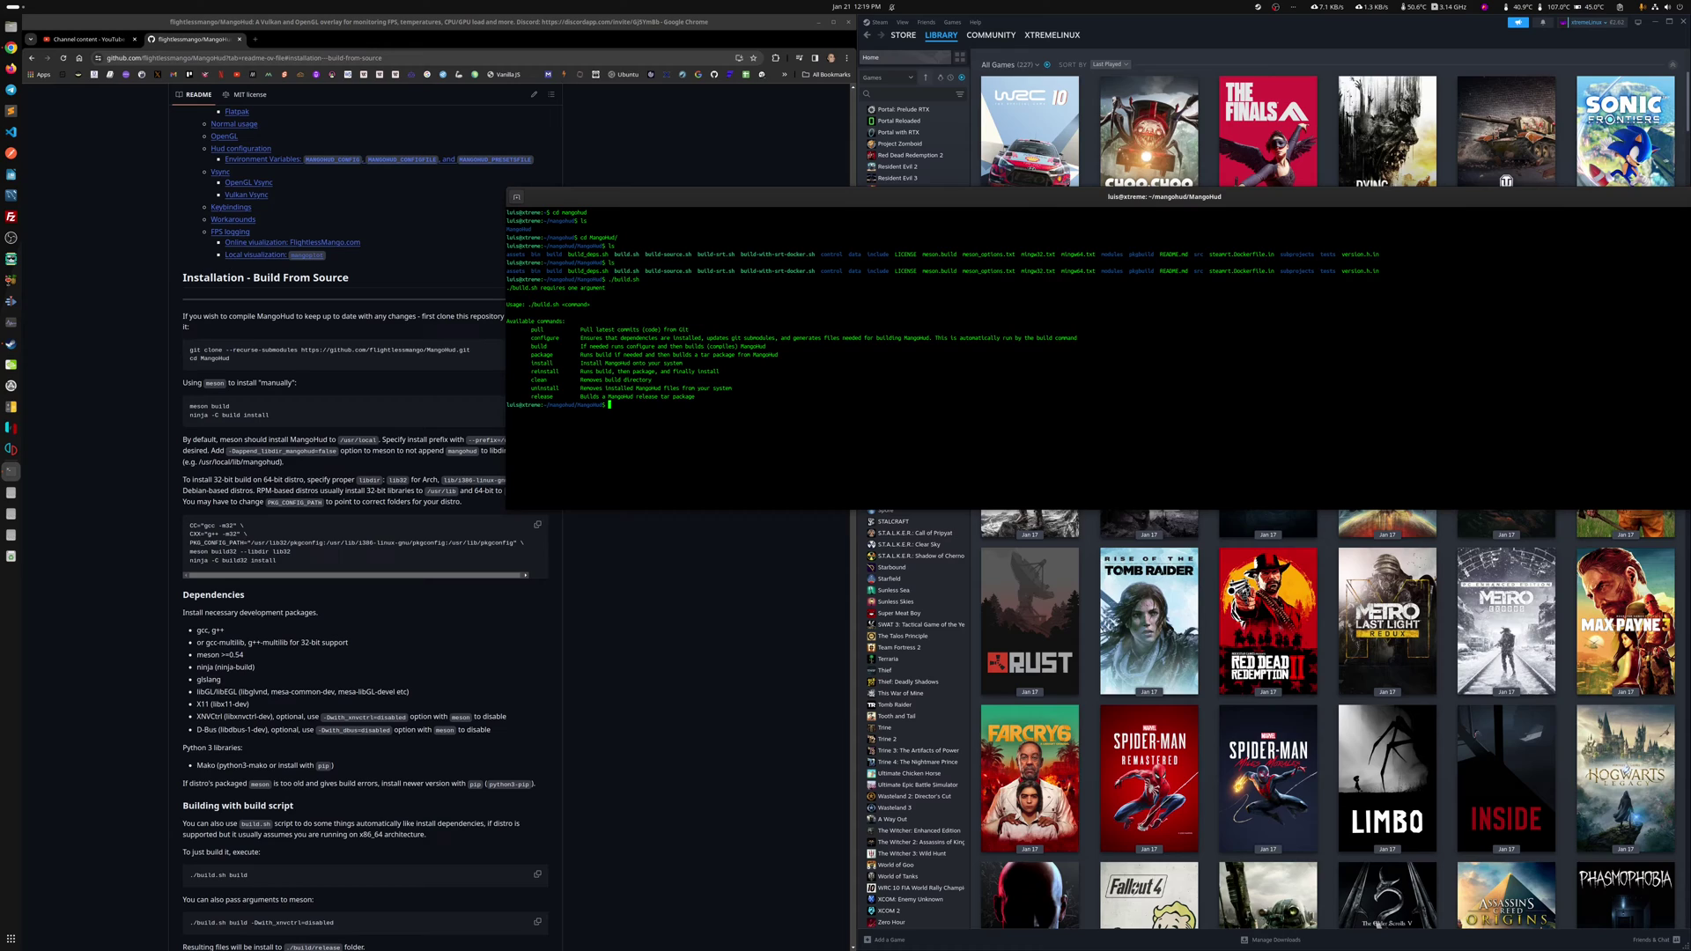
Run ./build.sh pull to update the source, then ./build.sh configure
key("Up")
type("pull")
key("Return")
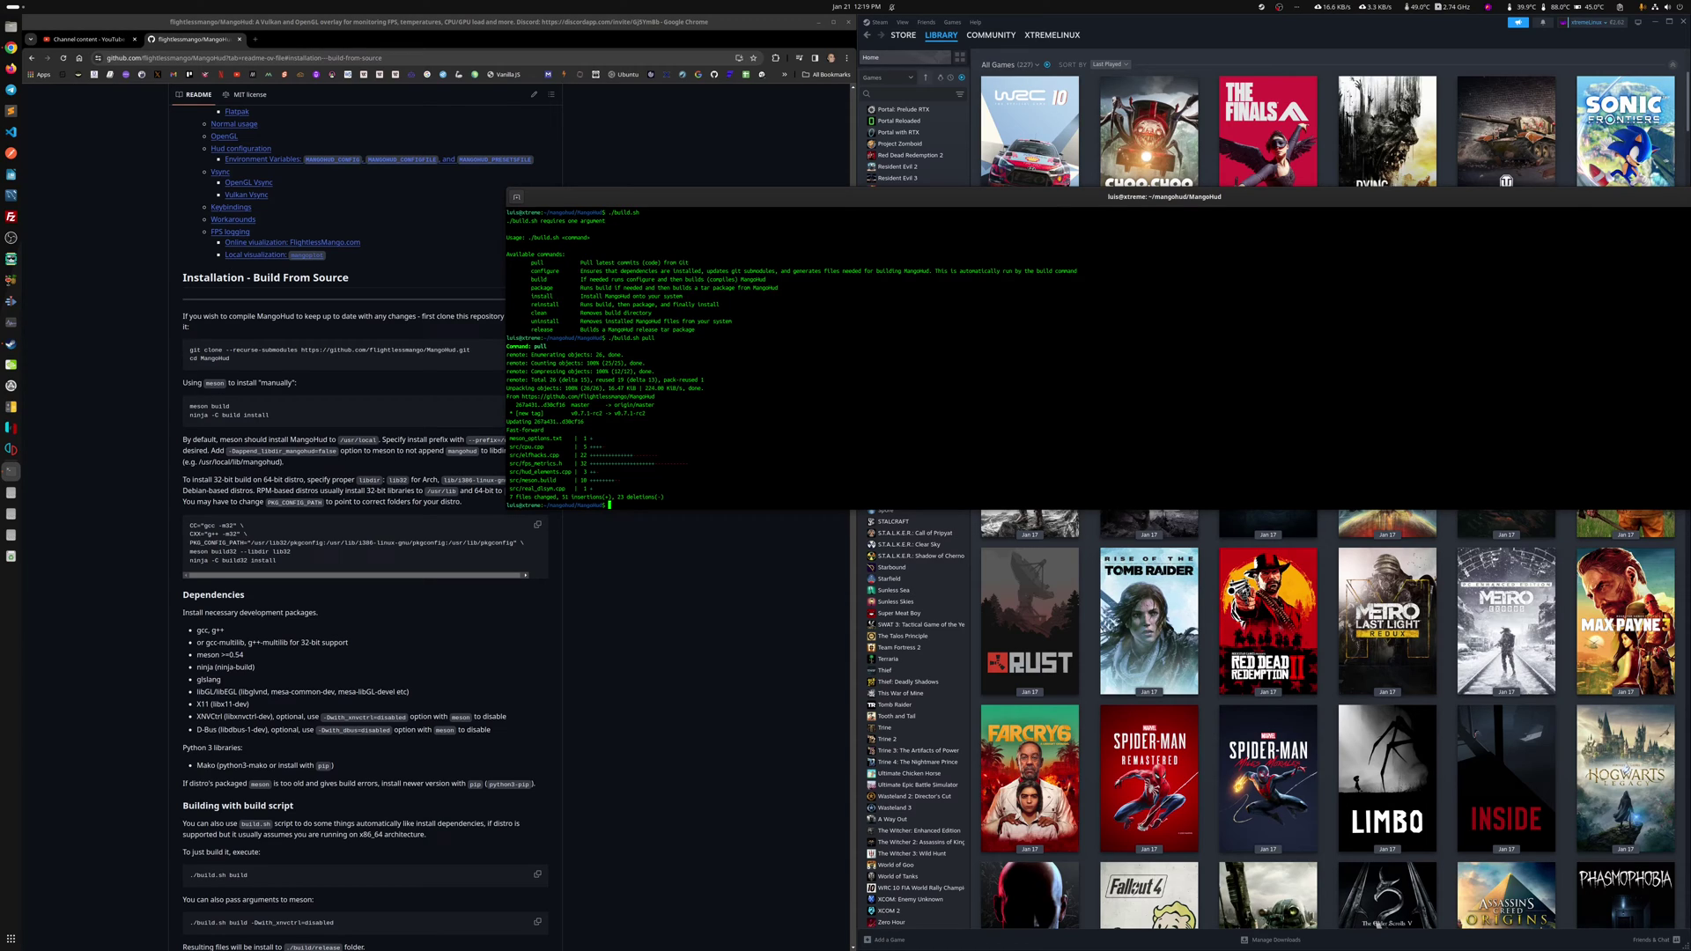
key("Up")
key("BackSpace")
key("BackSpace")
key("BackSpace")
key("BackSpace")
type("configure")
key("Return")
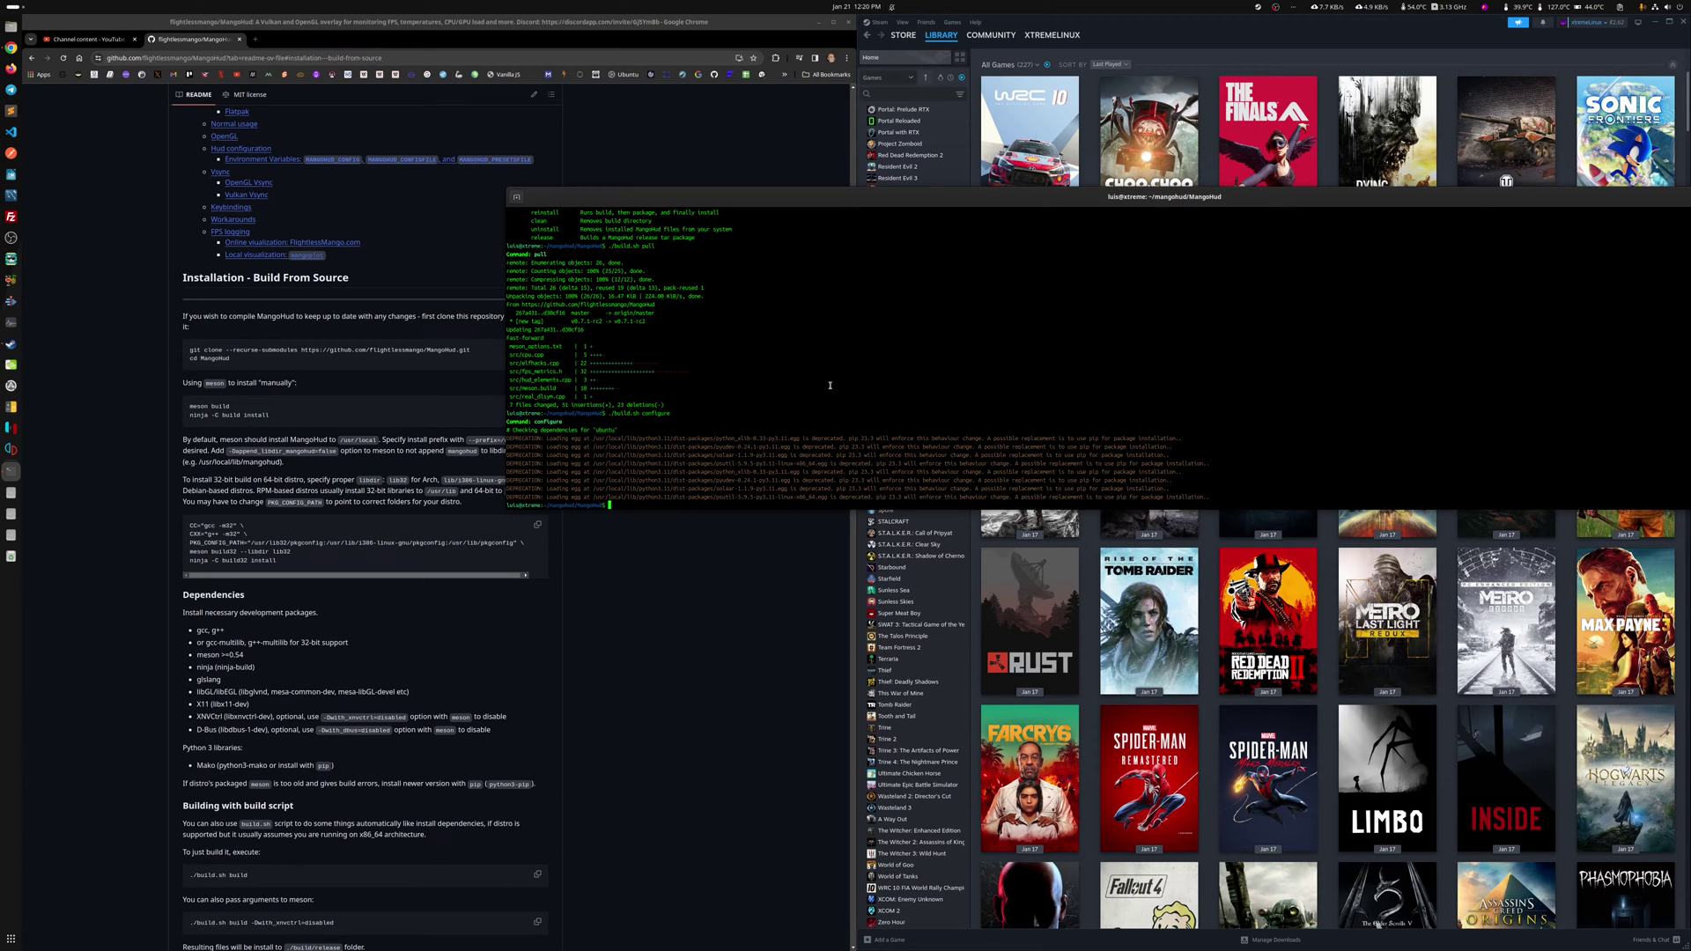
Run ./build.sh install with the administrator password, then move the terminal aside and minimize it
scroll(829, 385, "up", 5)
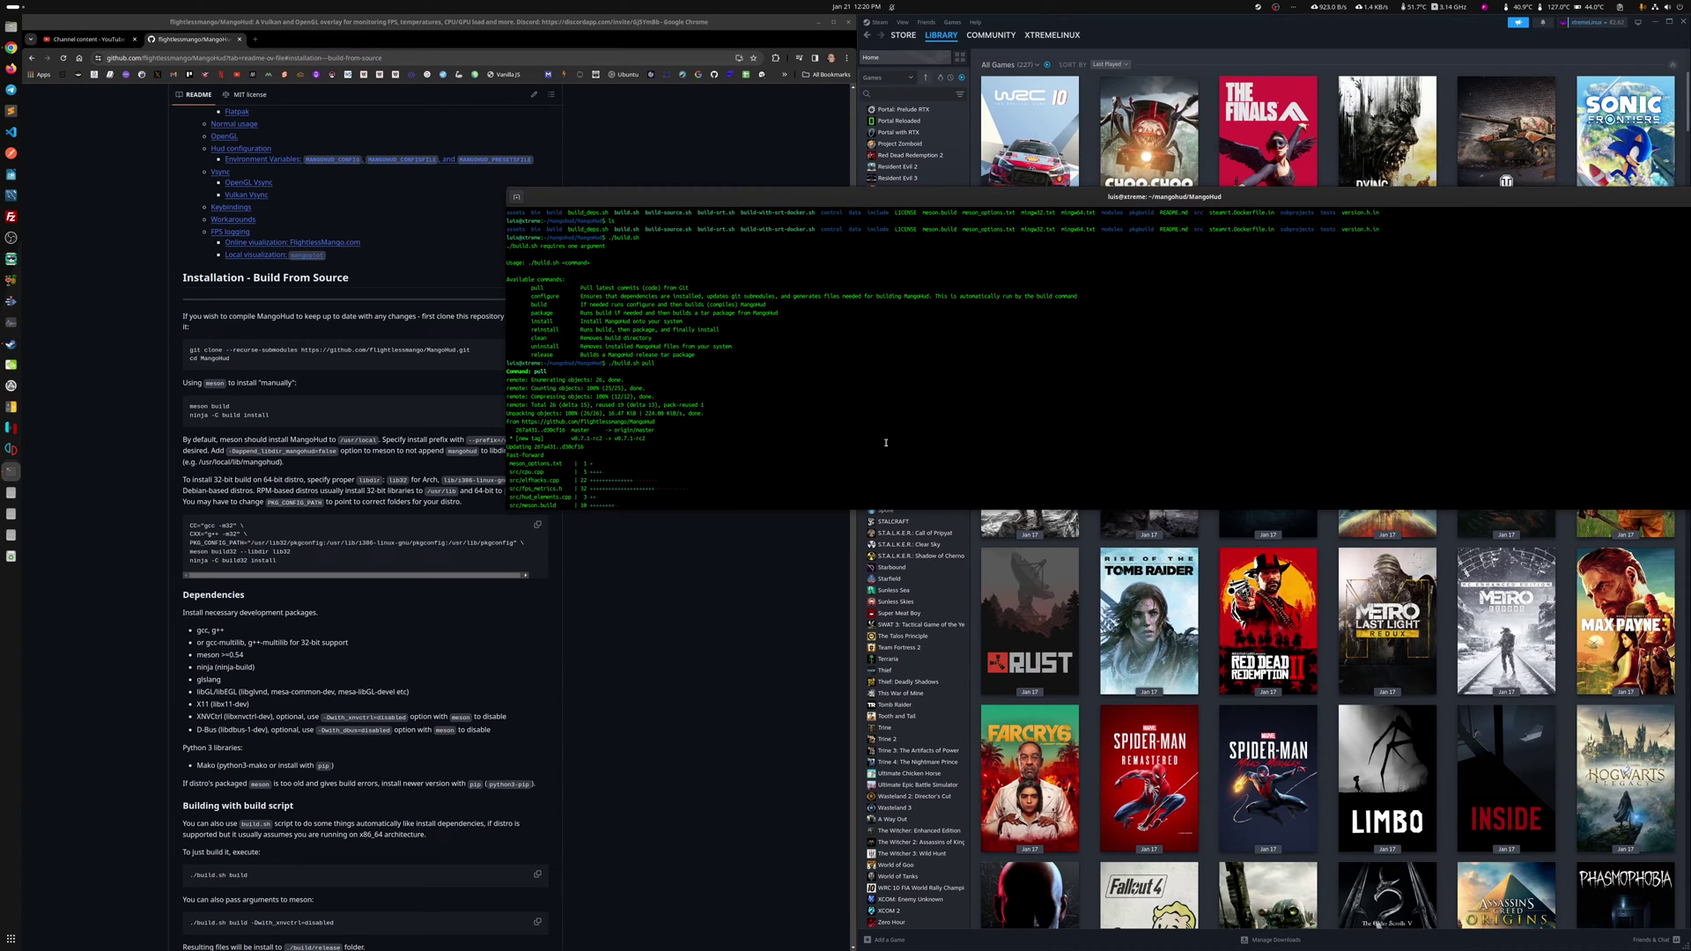
scroll(886, 443, "down", 5)
key("Up")
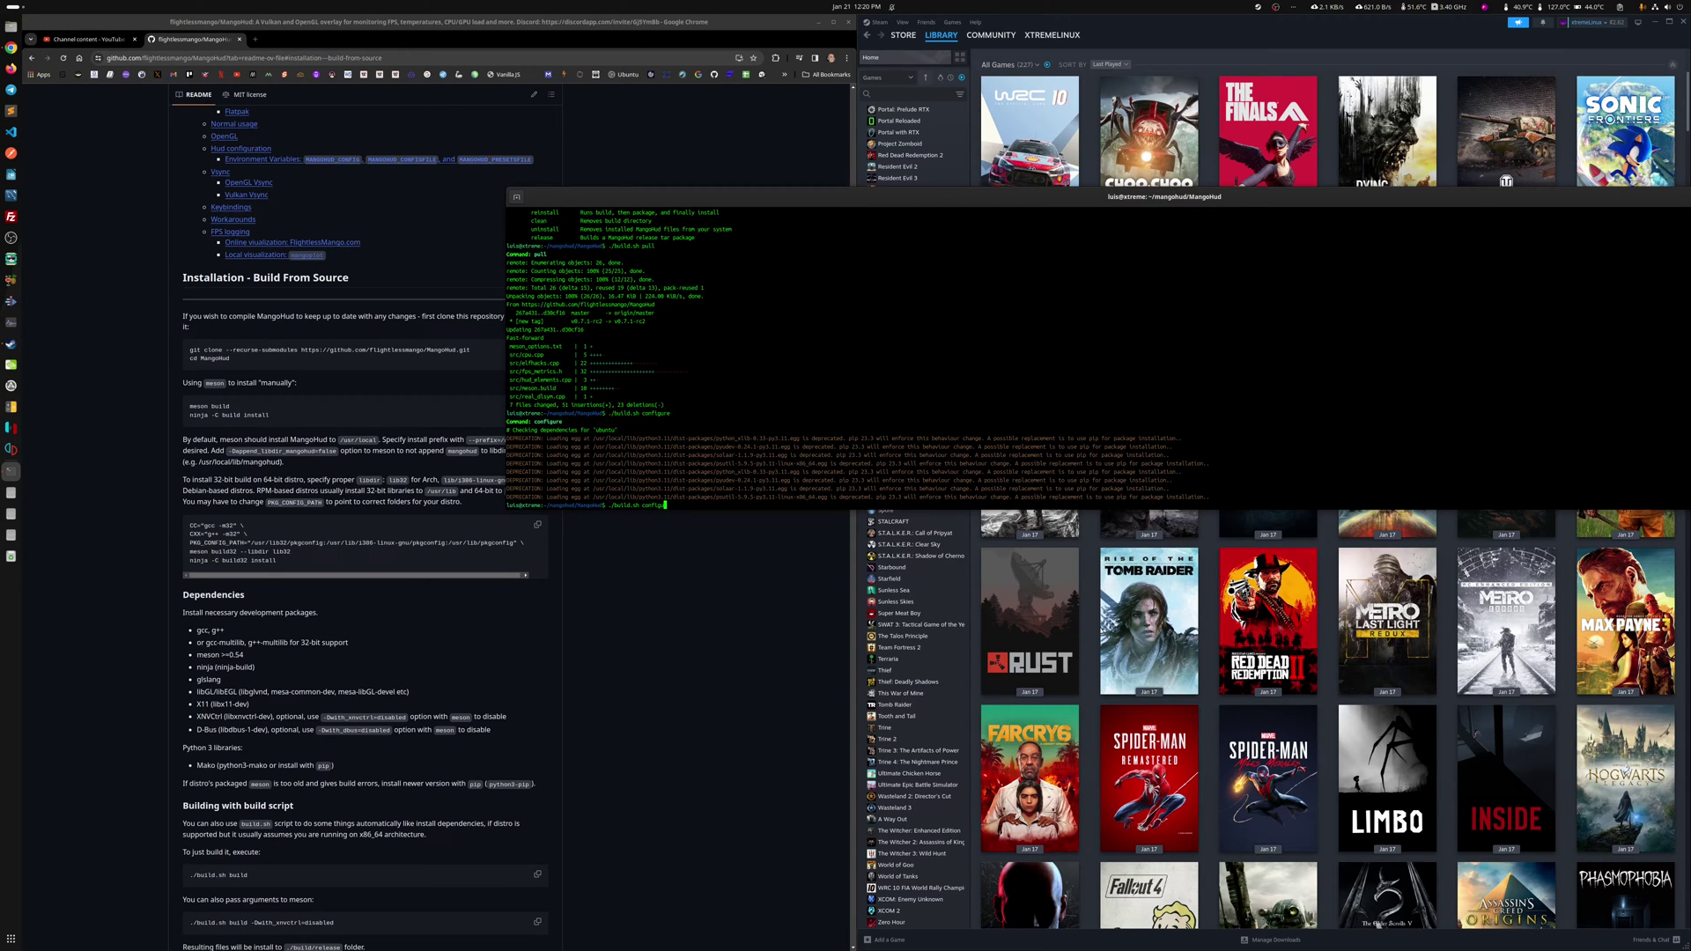
key("BackSpace")
key("BackSpace")
key("BackSpace")
key("BackSpace")
key("BackSpace")
key("BackSpace")
key("BackSpace")
type("install")
key("Return")
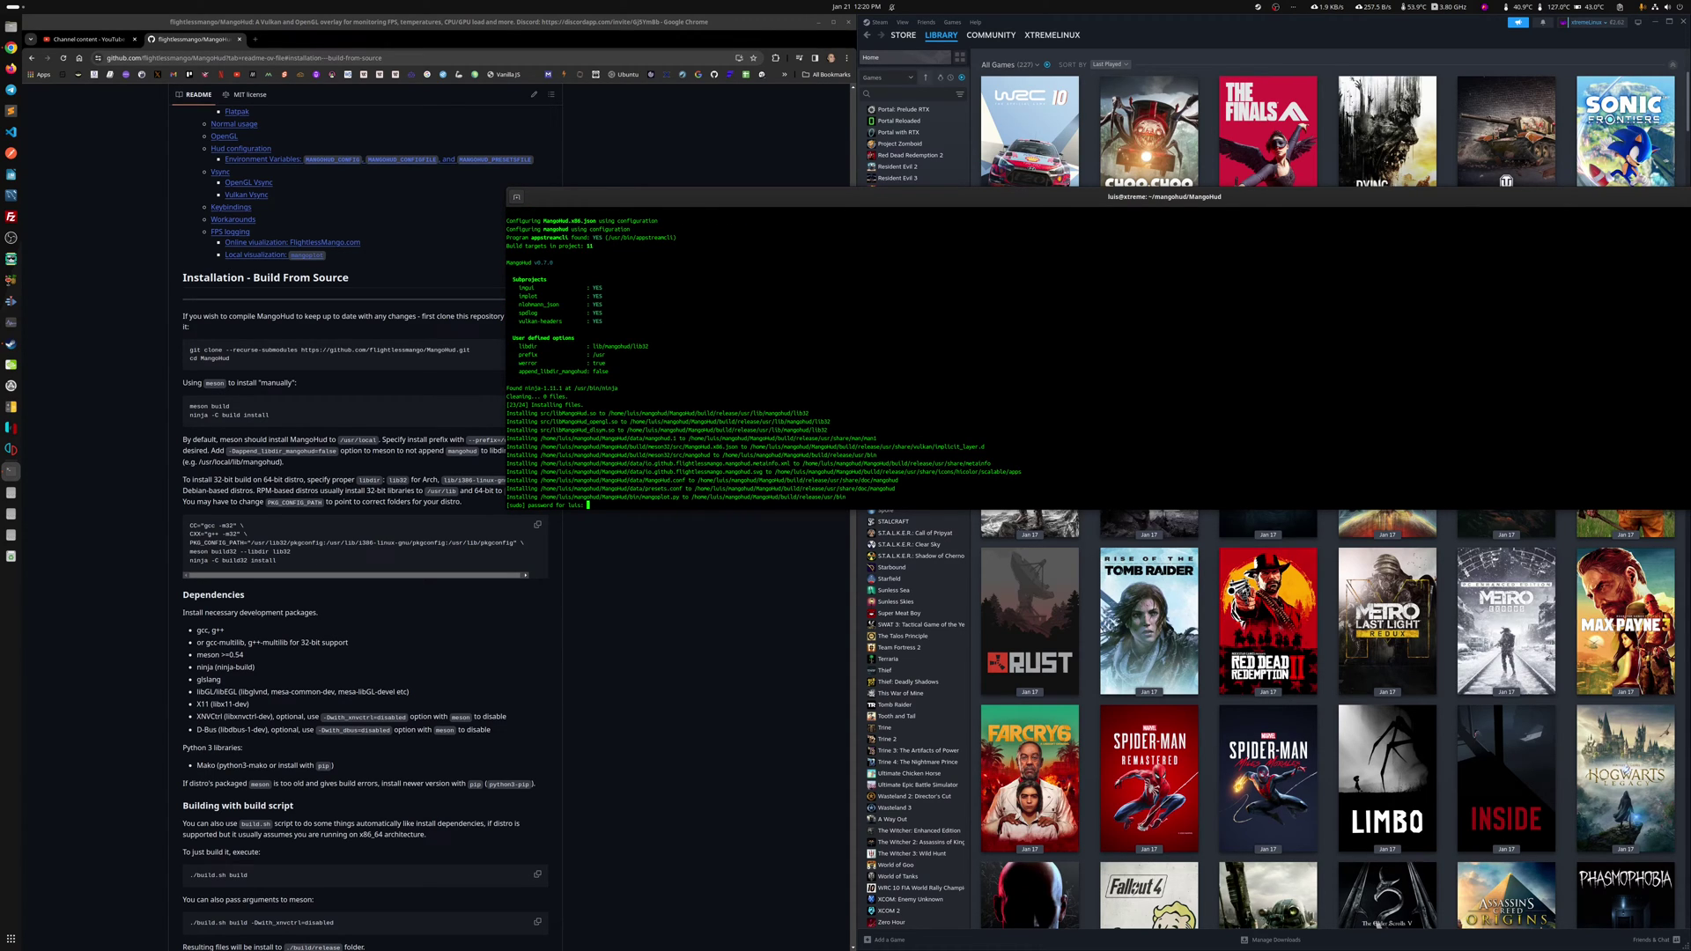
key("Return")
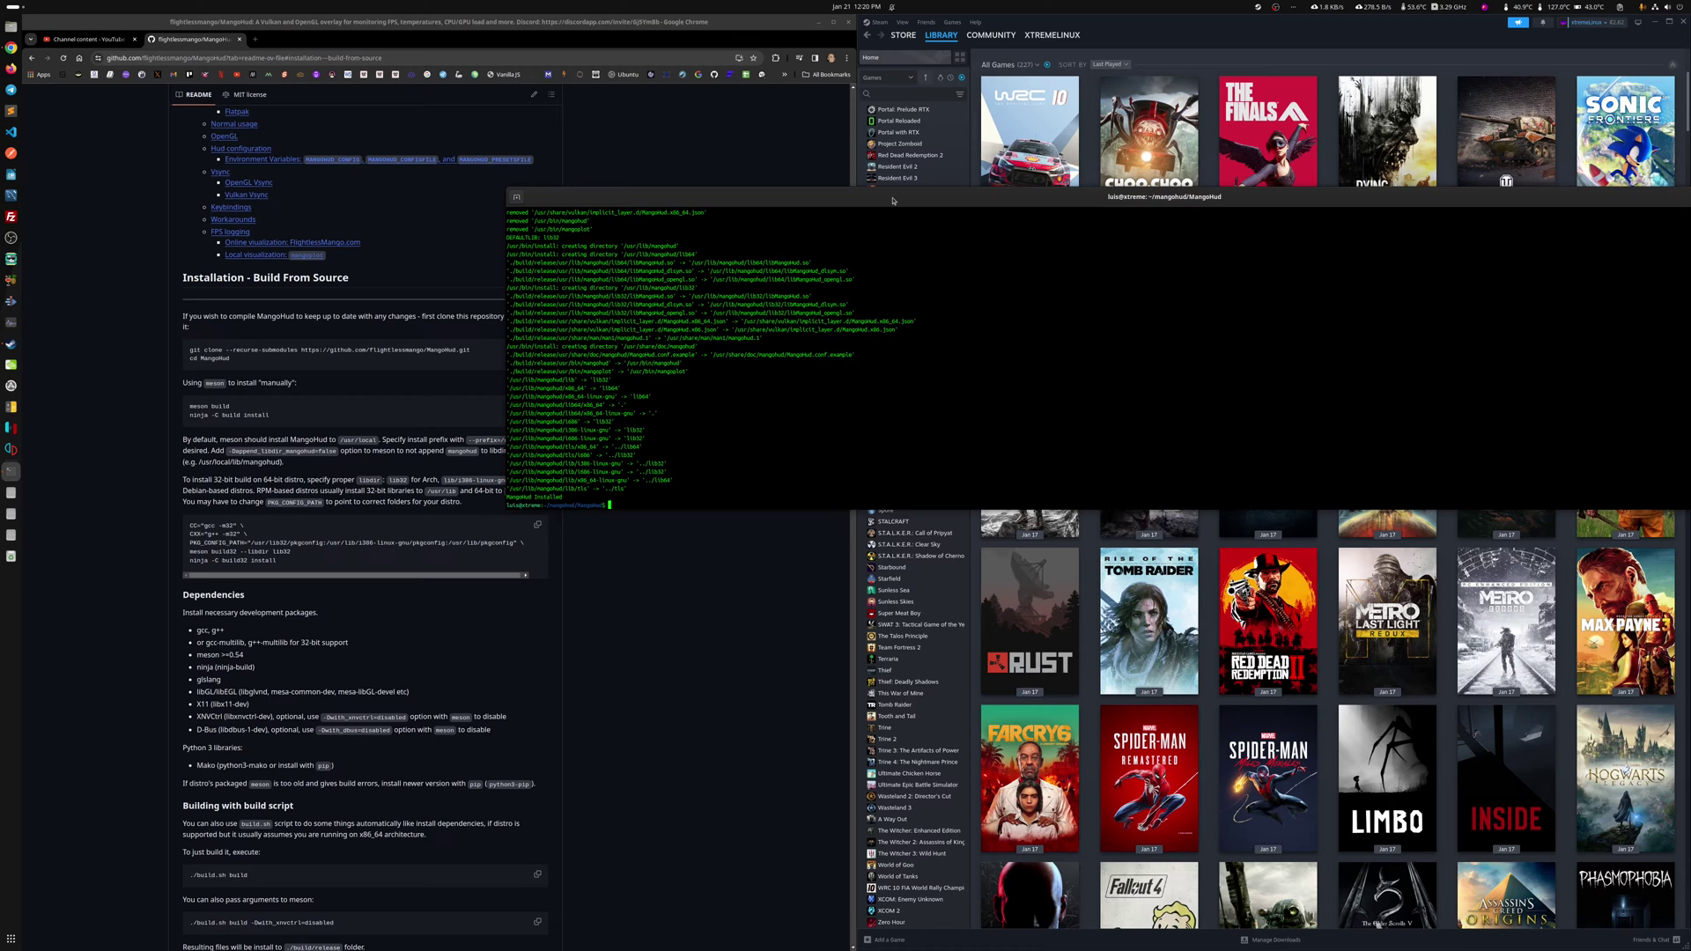
left_click_drag(893, 200, 615, 355)
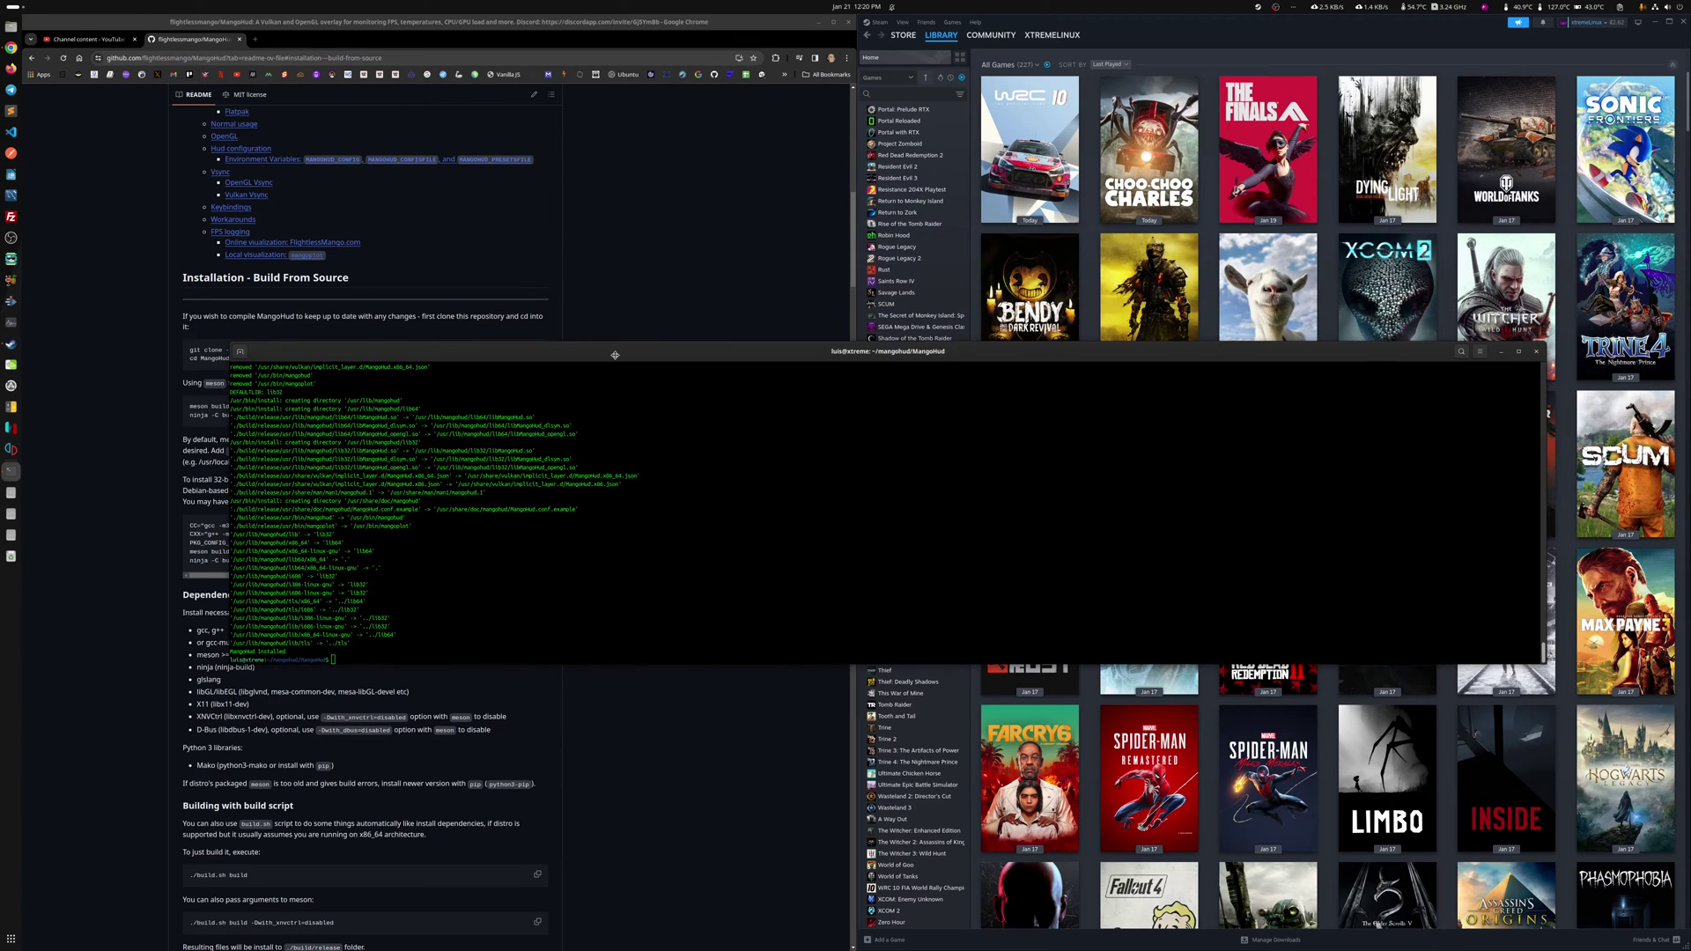
left_click(1502, 352)
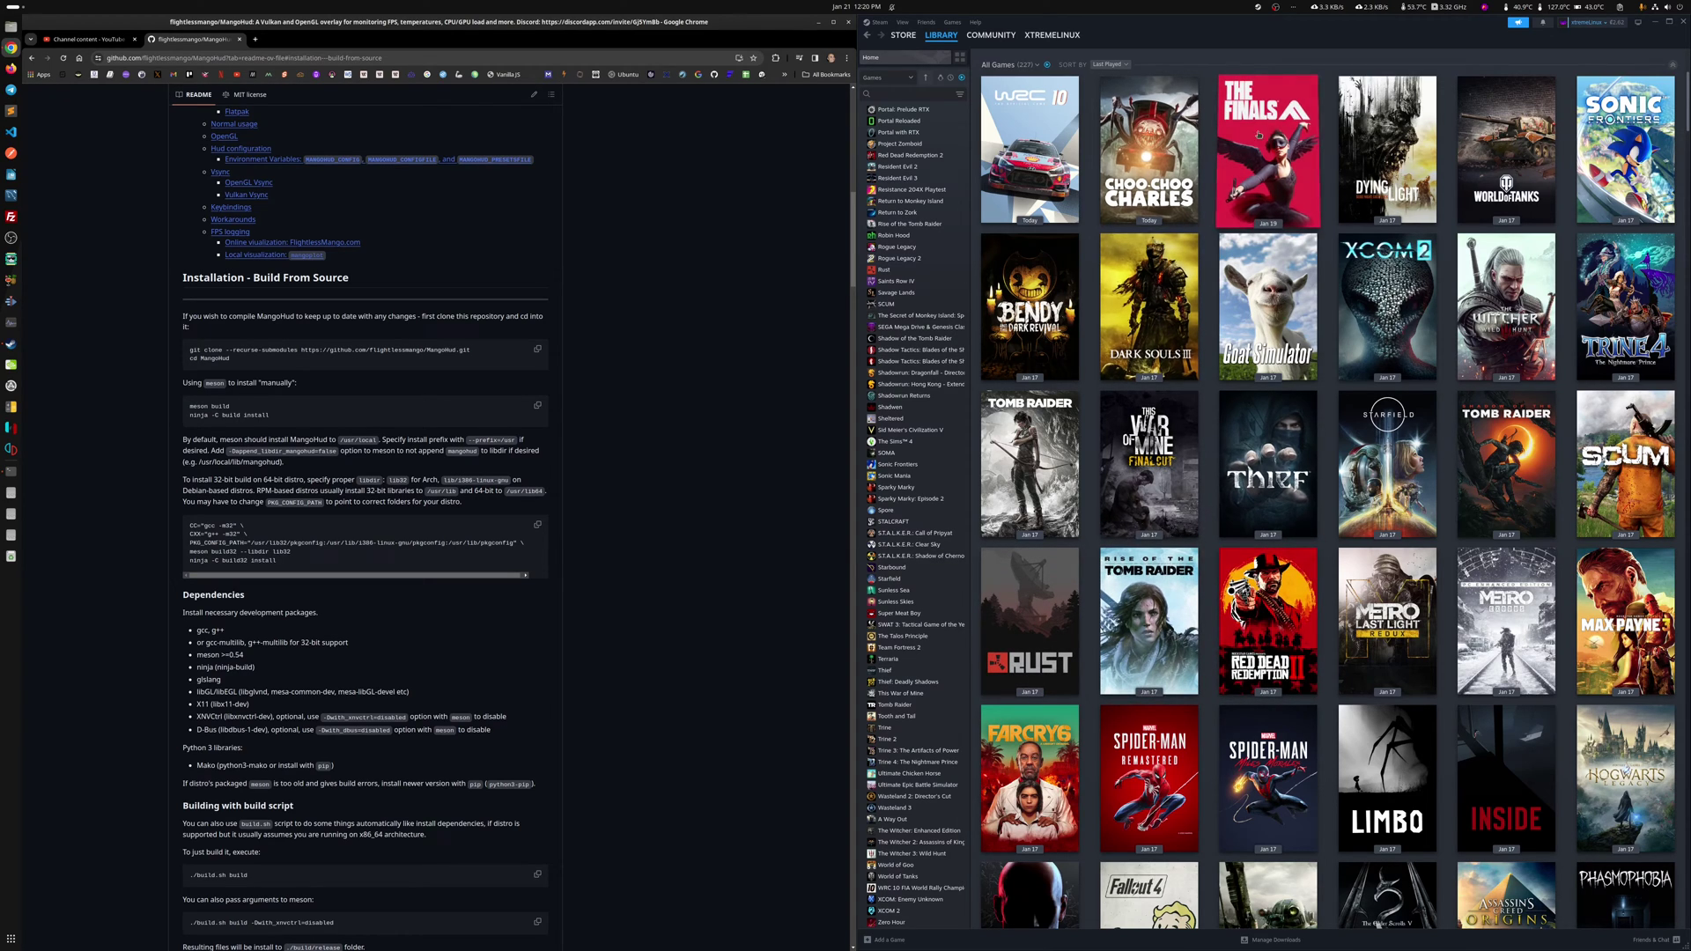
Select THE FINALS' Launch Options text in its Steam Properties, then switch to Sublime Text
left_click(1259, 135)
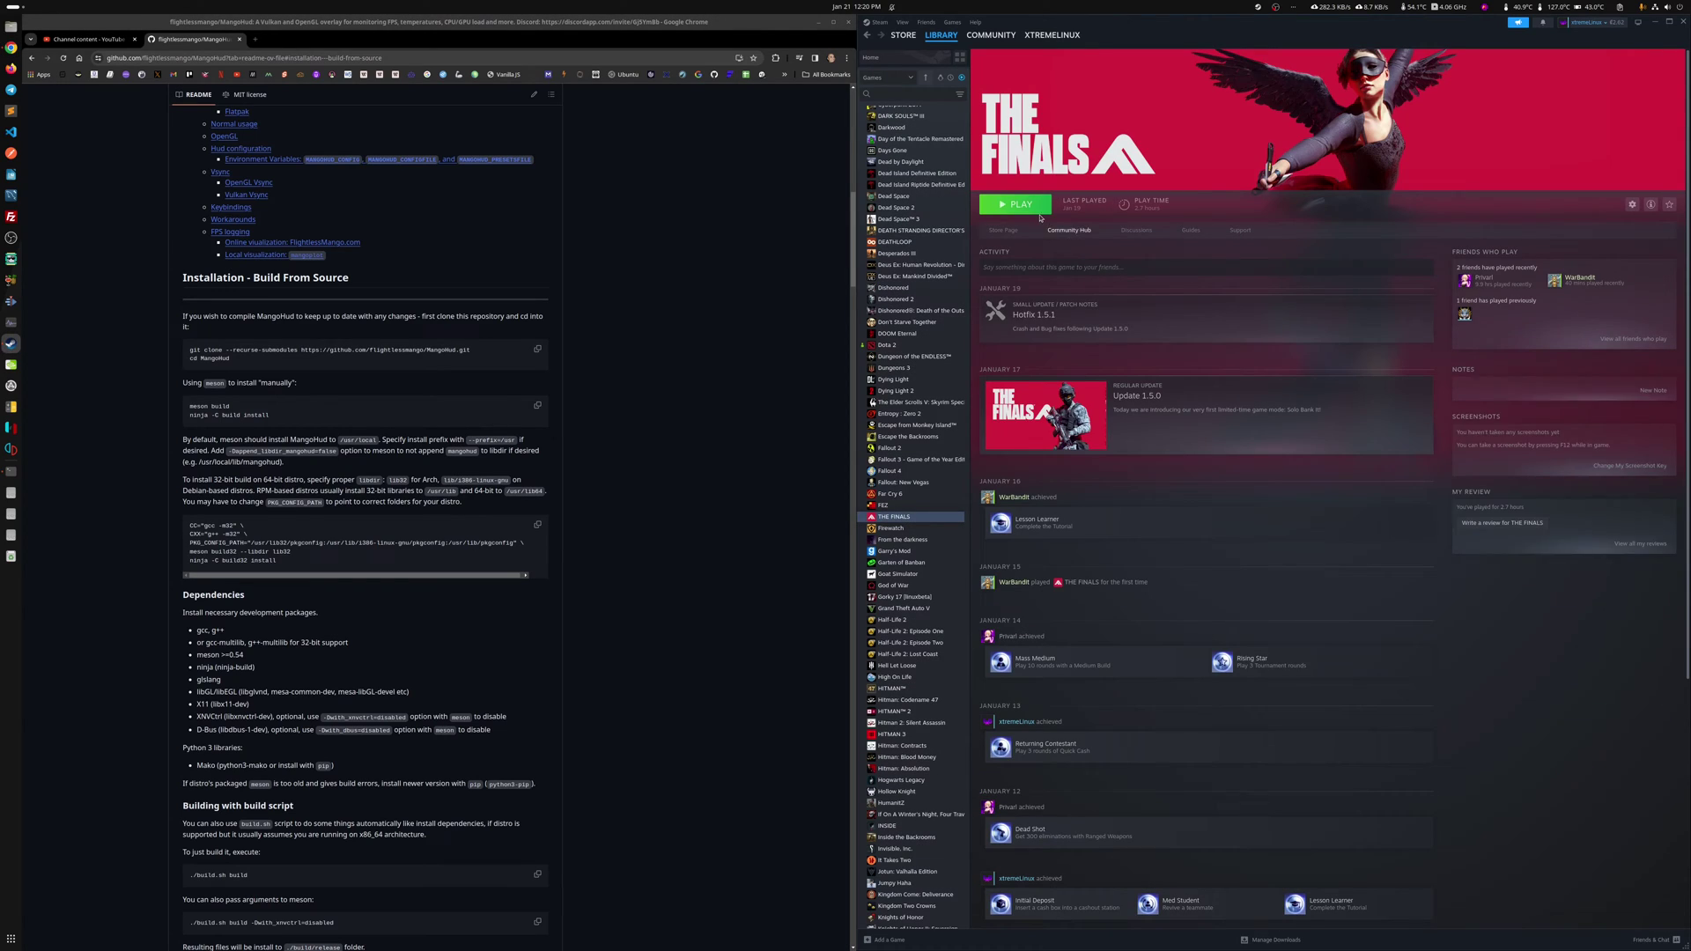
right_click(921, 519)
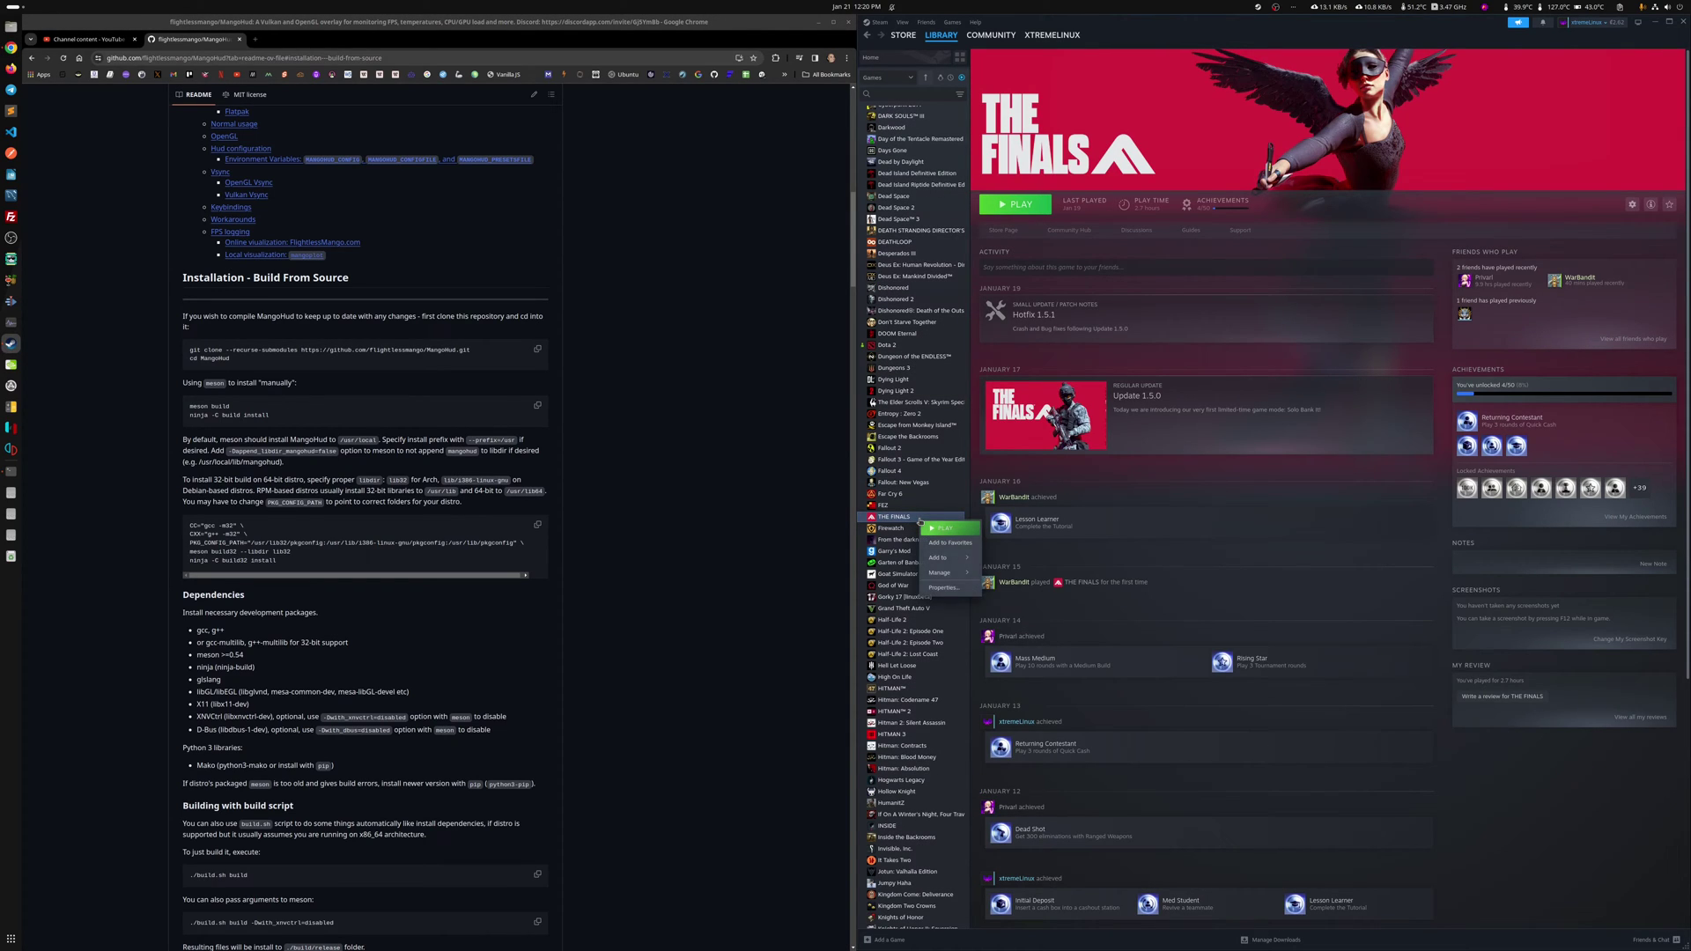
left_click(951, 588)
triple_click(1254, 532)
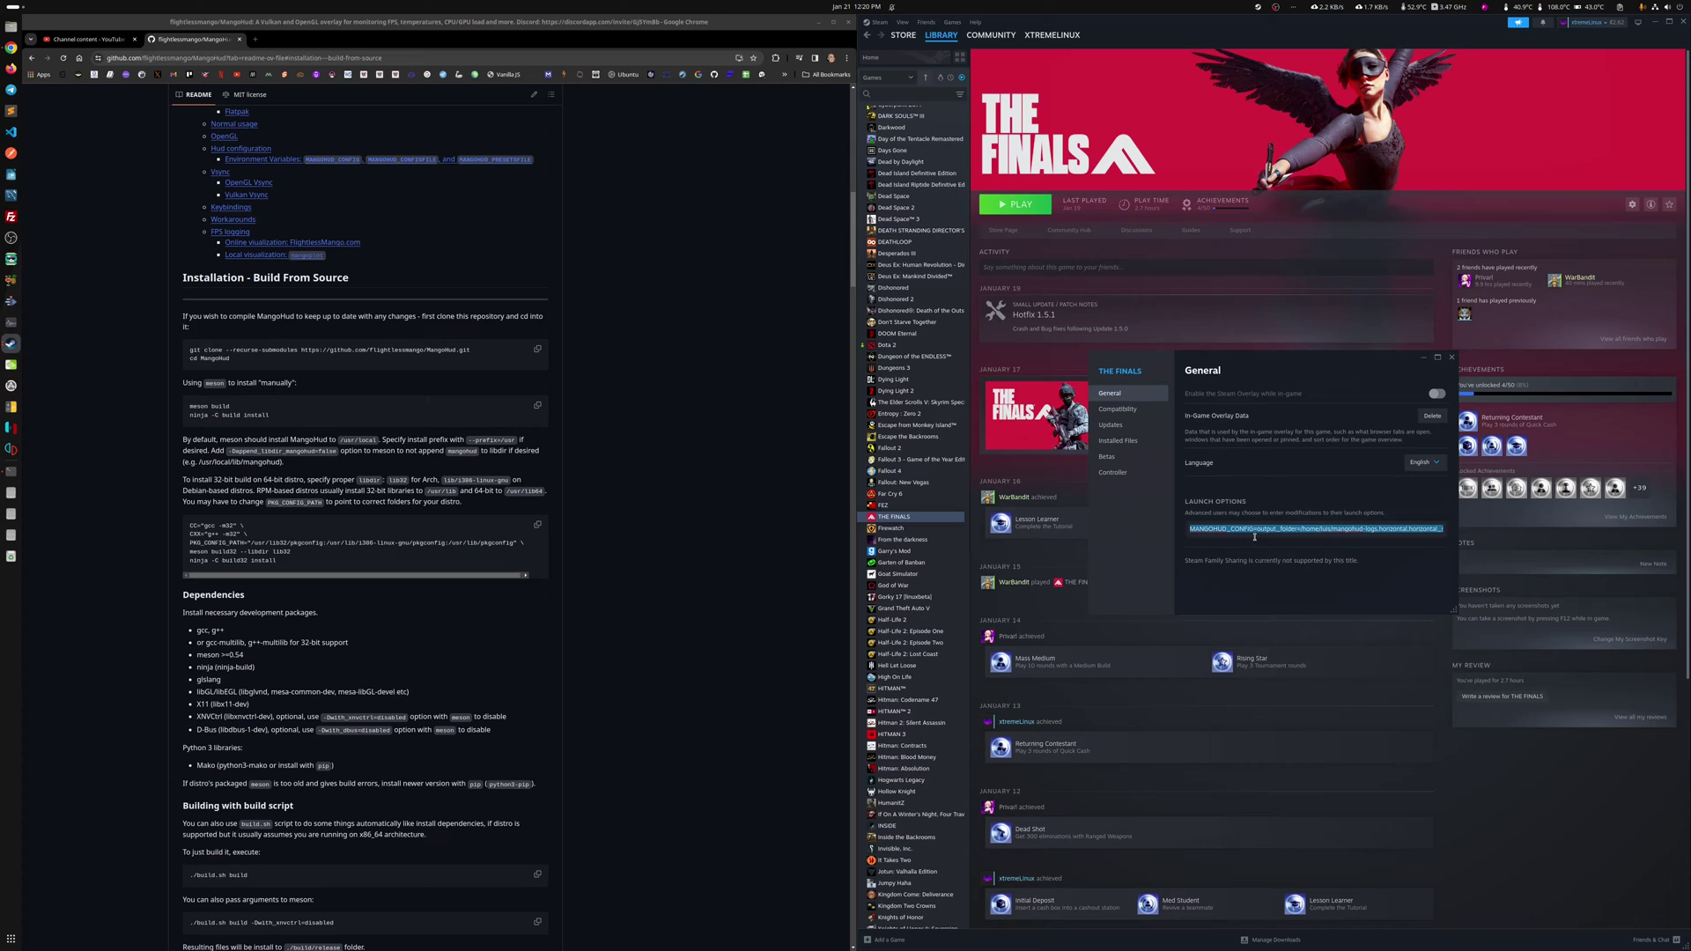
left_click(1452, 357)
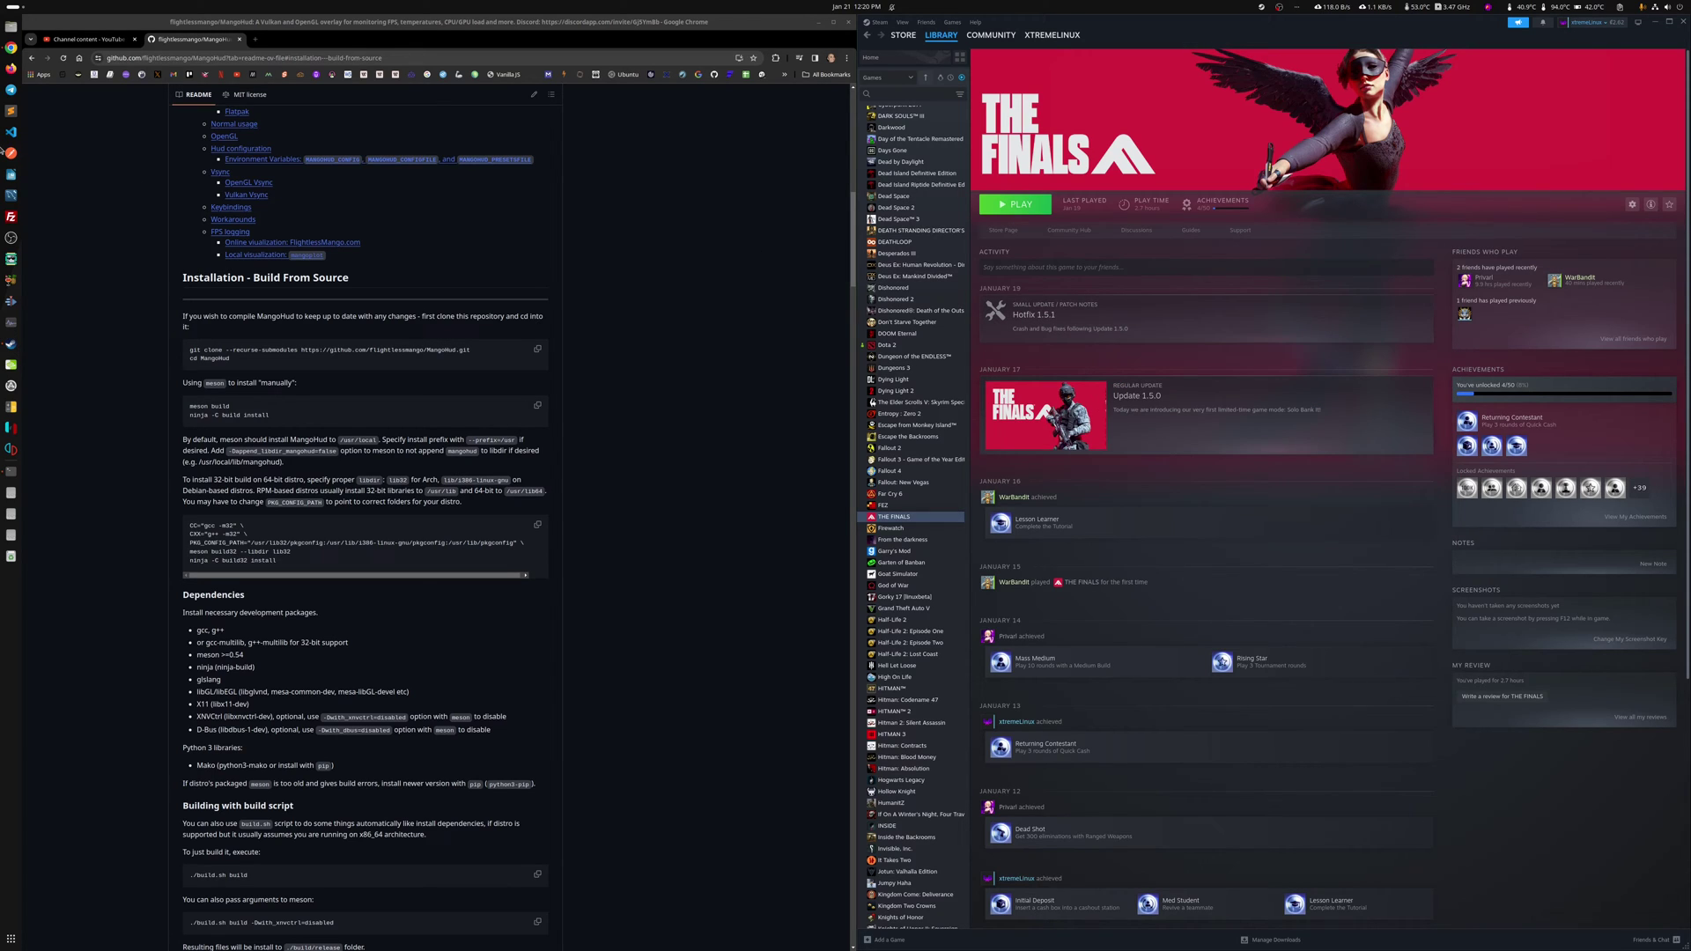
left_click(11, 110)
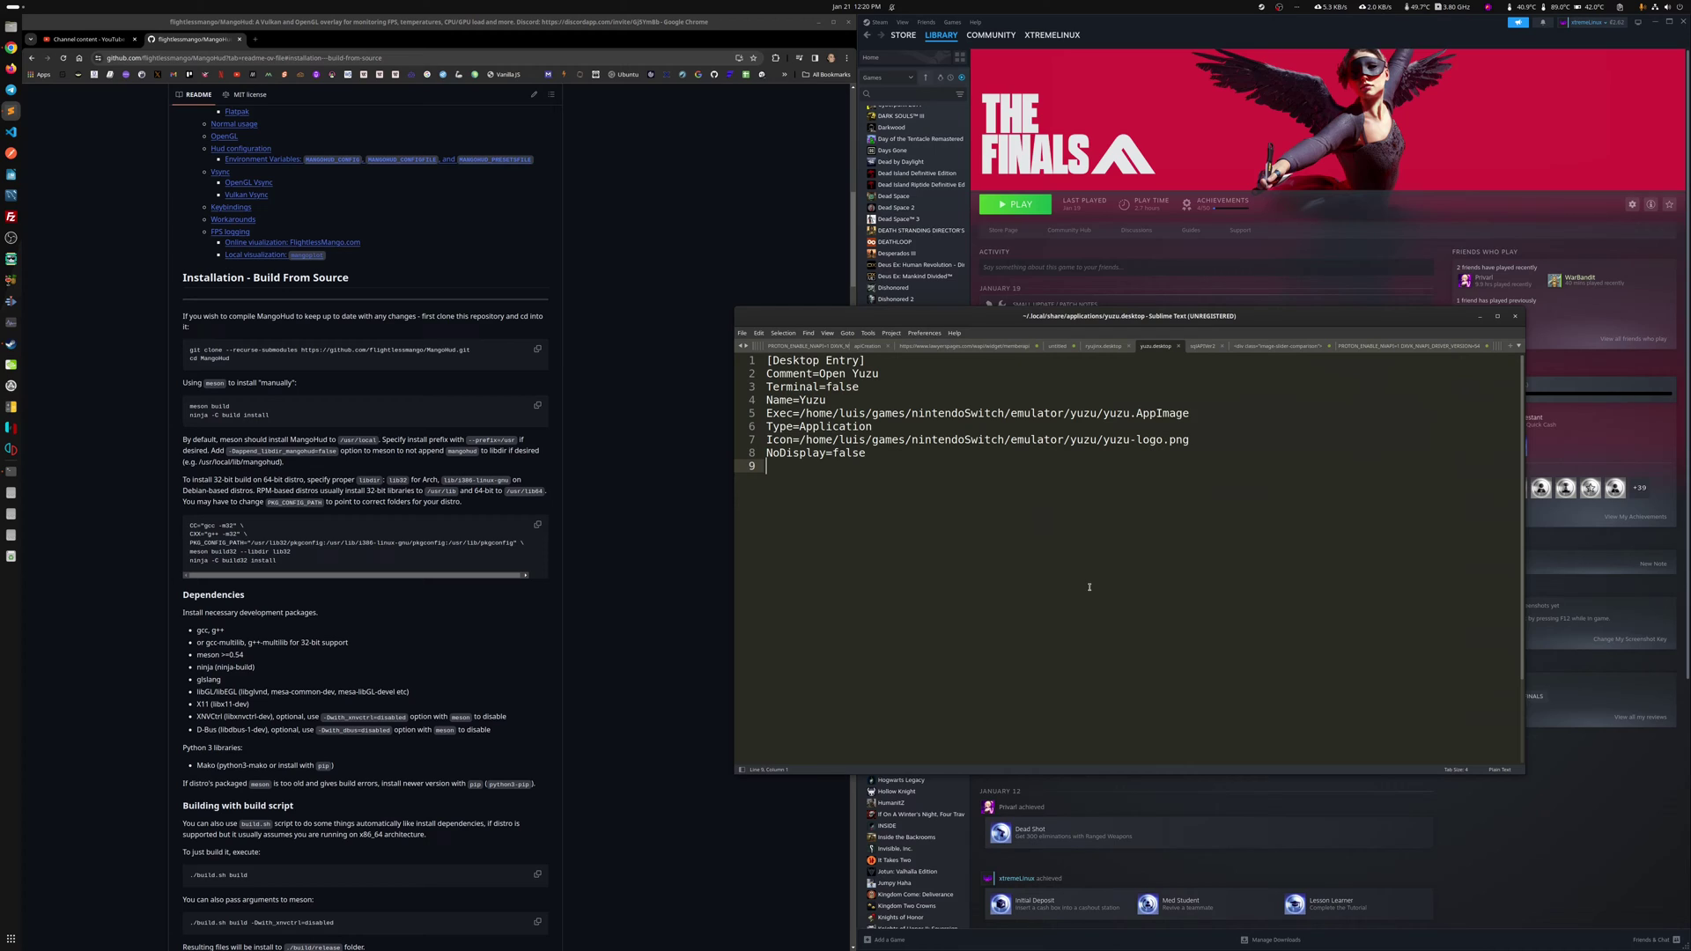
Paste the MANGOHUD_CONFIG launch-options line into a new tab and widen the window to fit it
key("ctrl+n")
type("MANGOHUD_CONFIG=output_folder=/home/luis/mangohud-logs,horizontal,horizontal_stretch,frame_timing=off,frametime=off,font_size=56,gpu_name,resolution gamemoderun mangohud %command%")
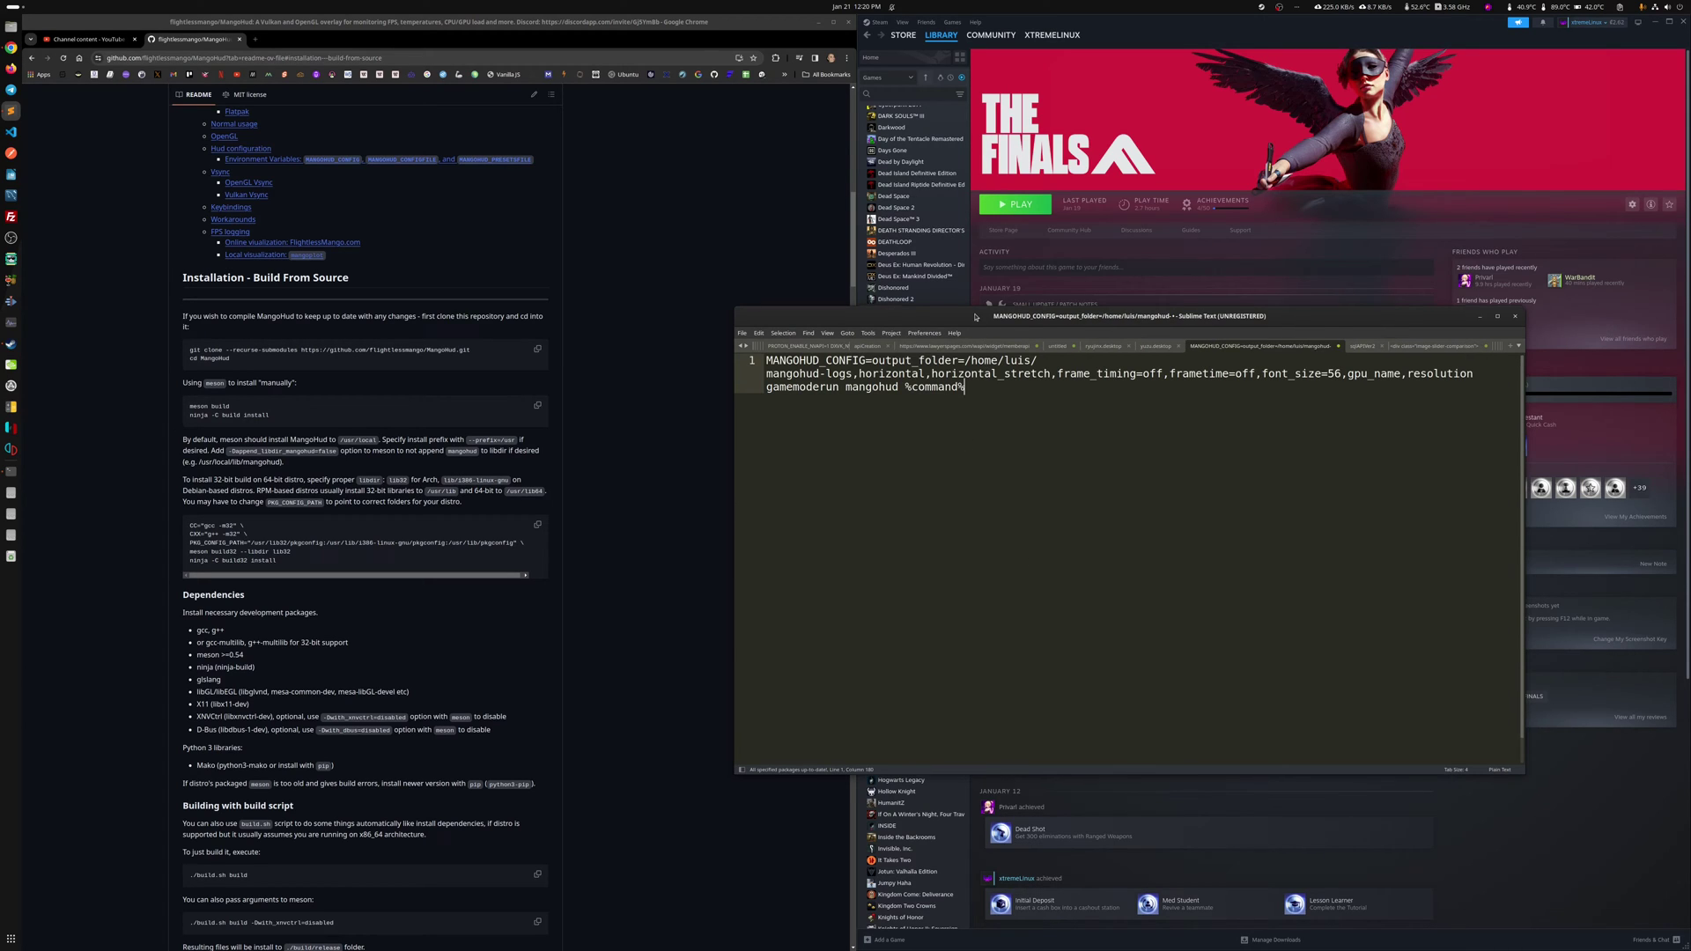
left_click_drag(978, 316, 640, 289)
left_click_drag(1196, 529, 1452, 529)
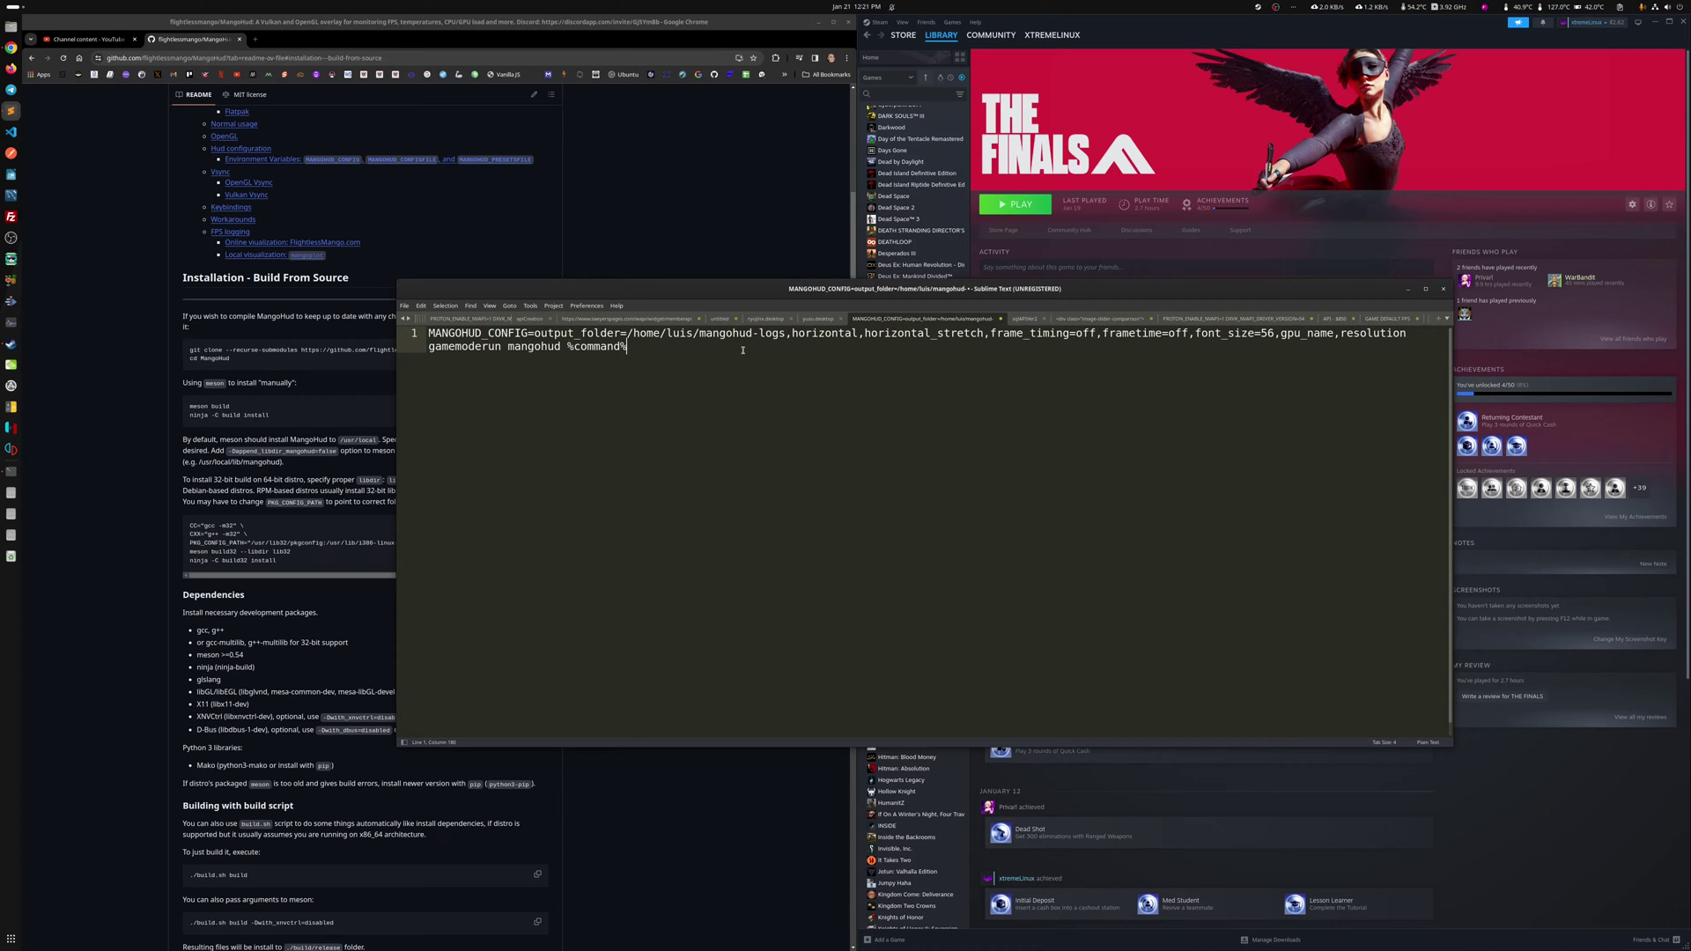
left_click_drag(1096, 286, 781, 379)
scroll(578, 528, "up", 3)
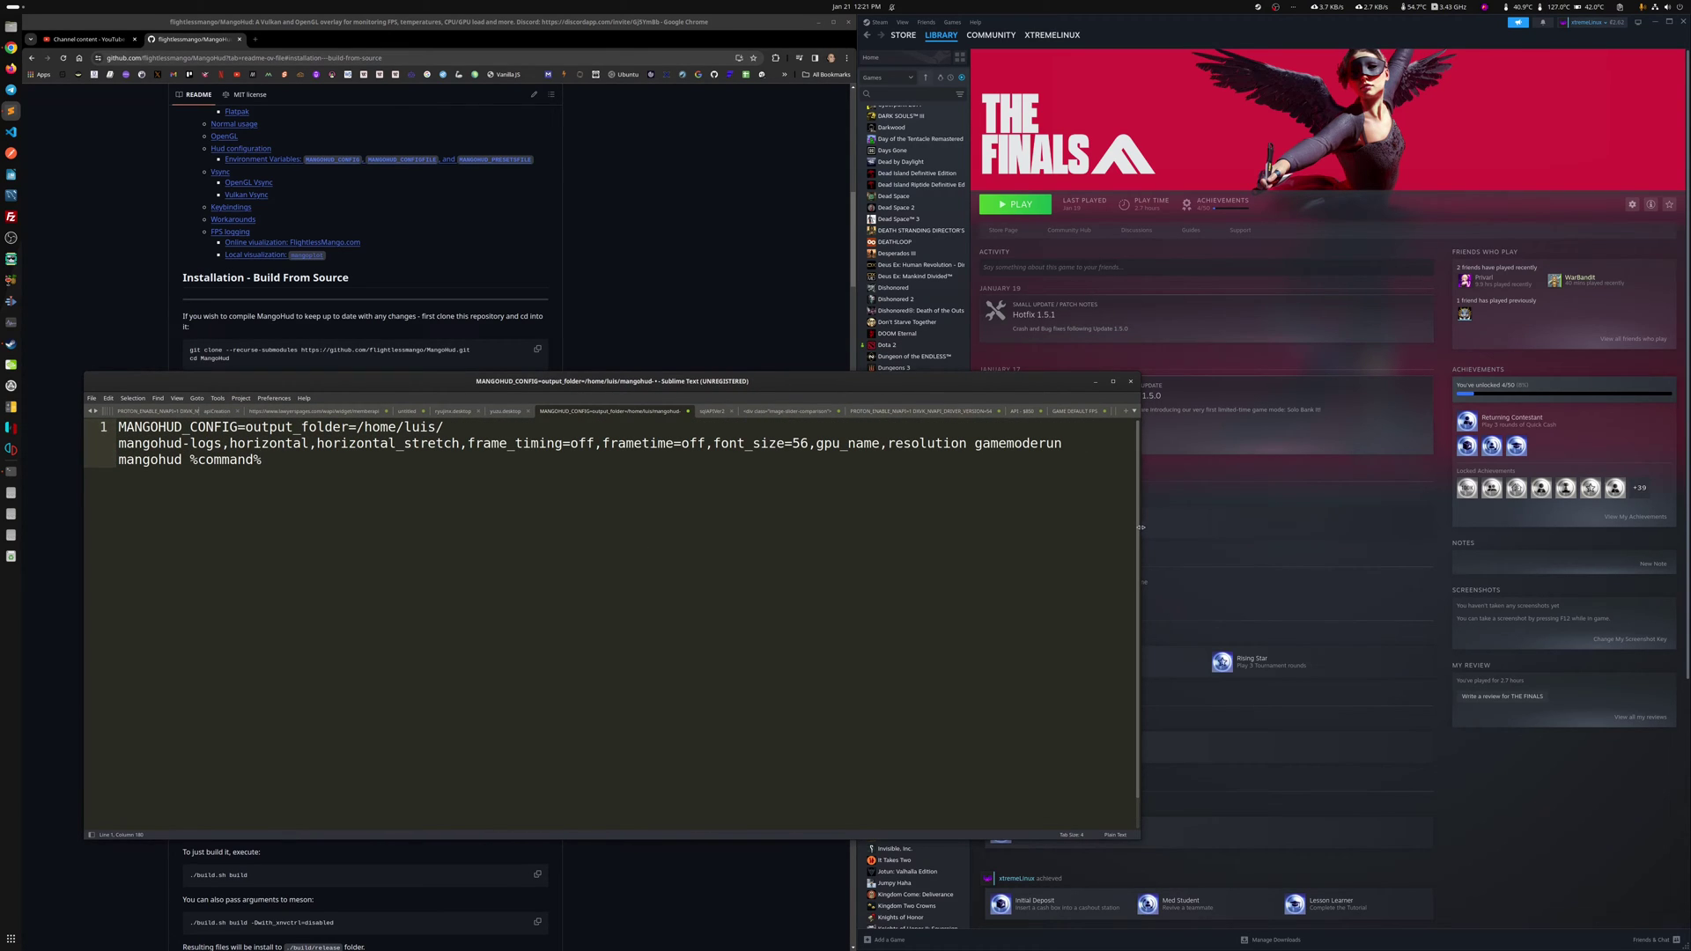
left_click_drag(1146, 529, 1679, 516)
left_click_drag(1324, 384, 1327, 451)
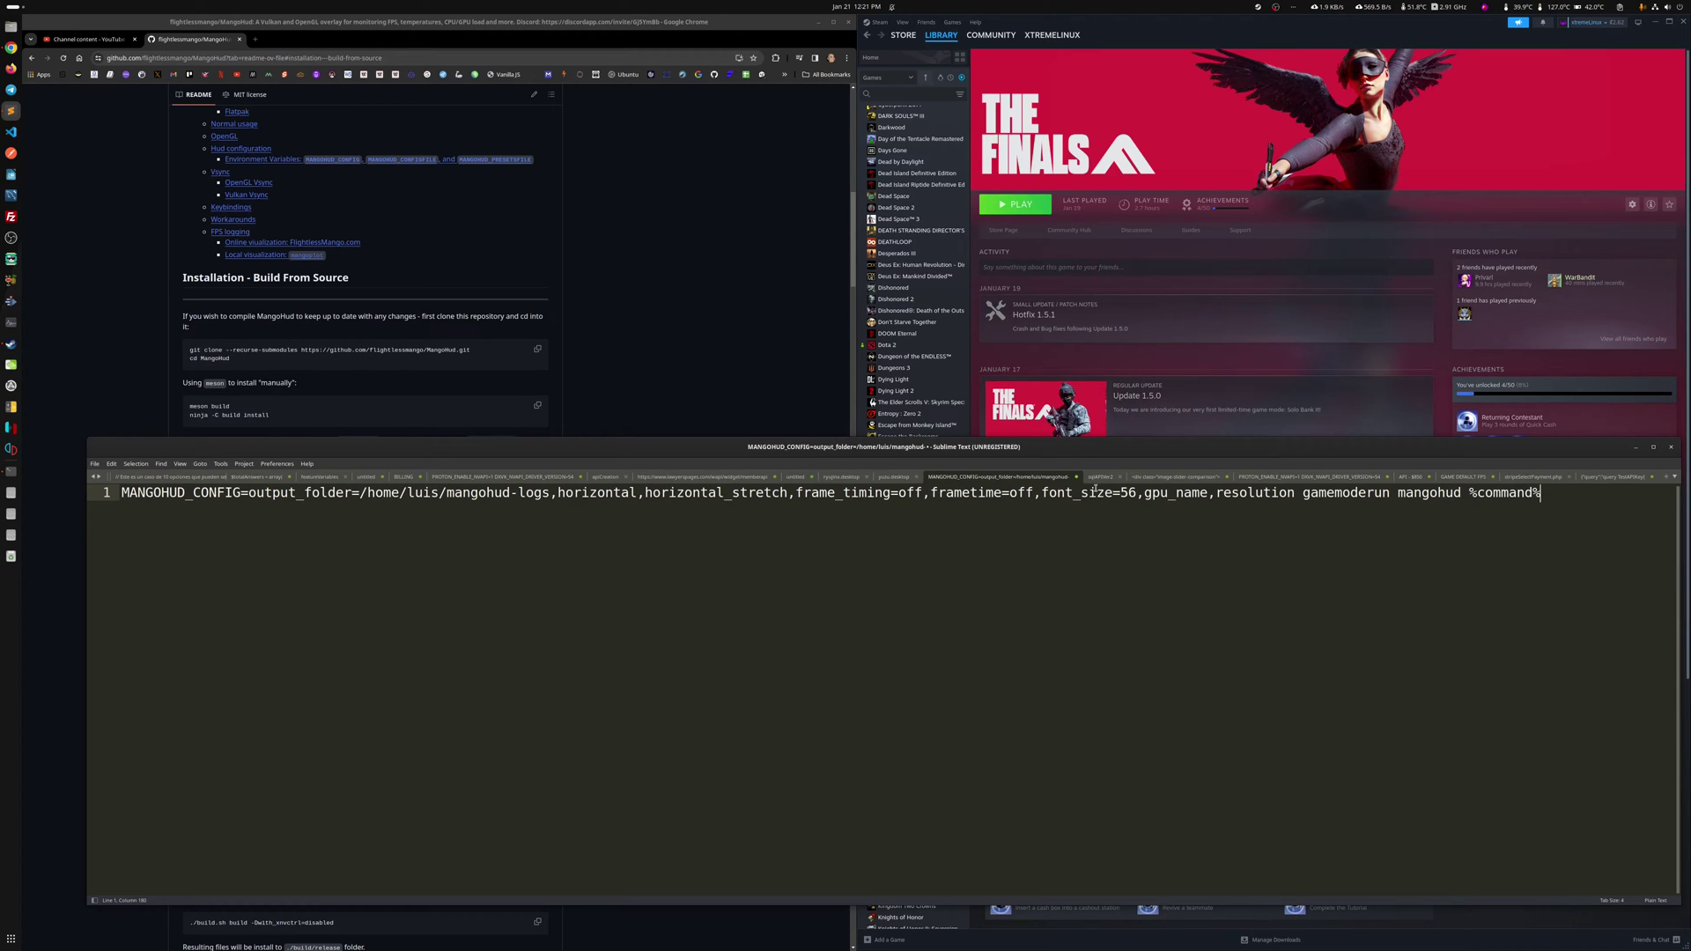
Hide Sublime Text and jump to the README's FPS logging section, showing Keybindings and Workarounds above
key("super+h")
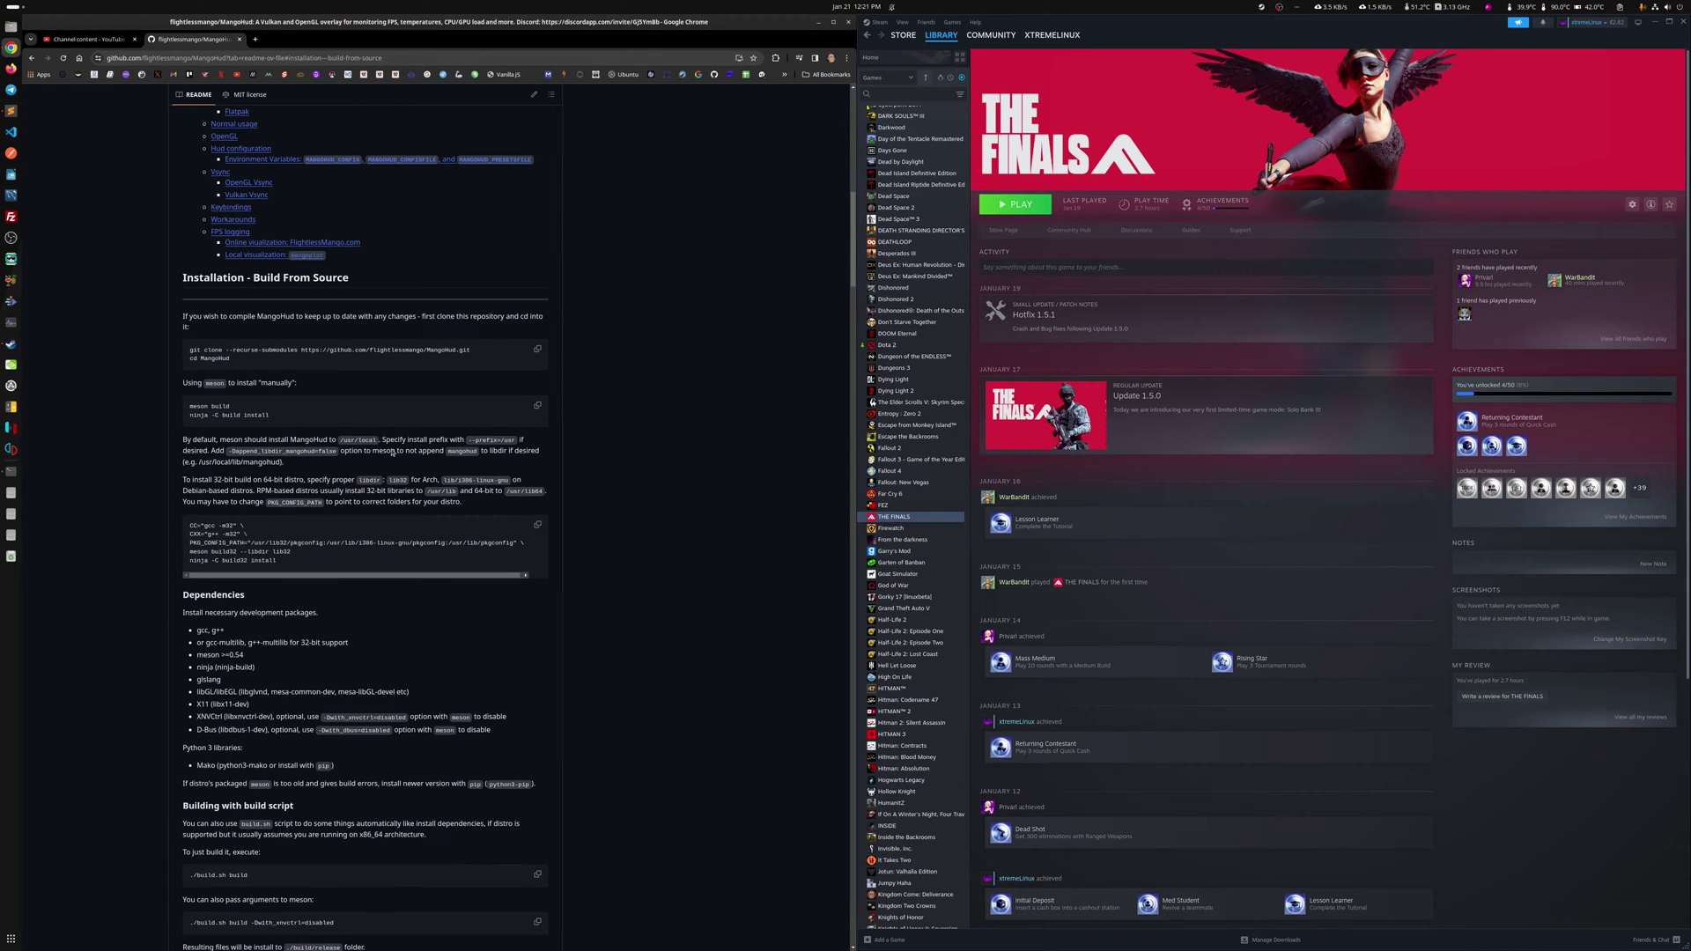
scroll(280, 763, "down", 8)
scroll(156, 648, "up", 10)
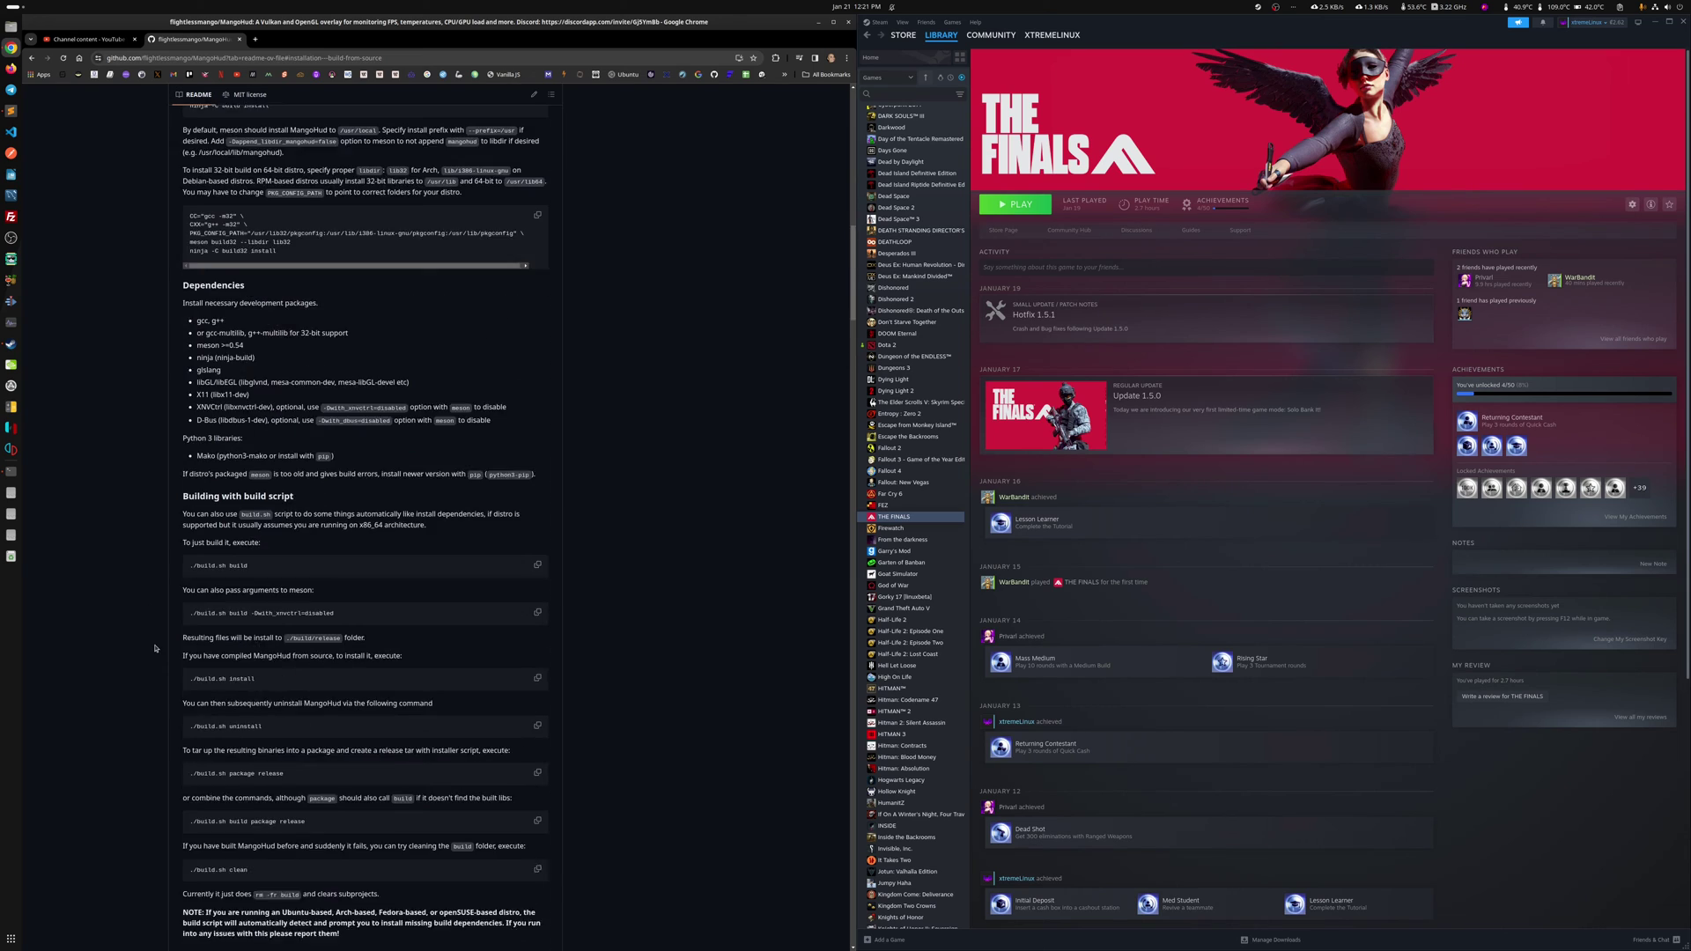
scroll(156, 649, "up", 10)
scroll(163, 602, "down", 6)
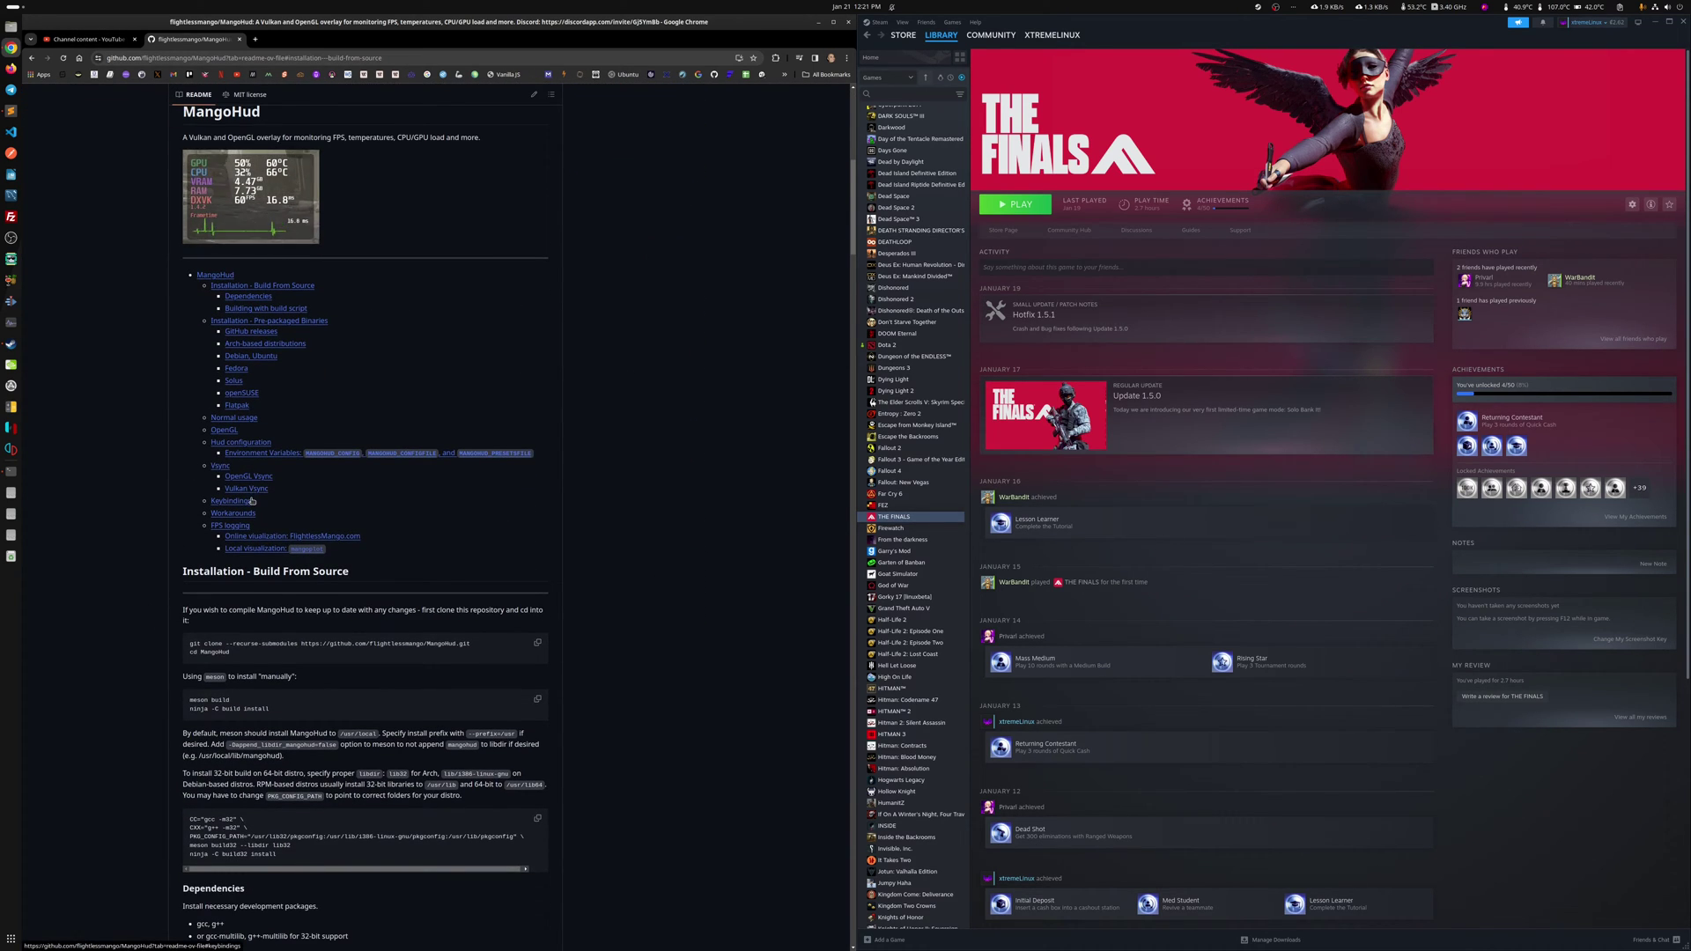
left_click(233, 525)
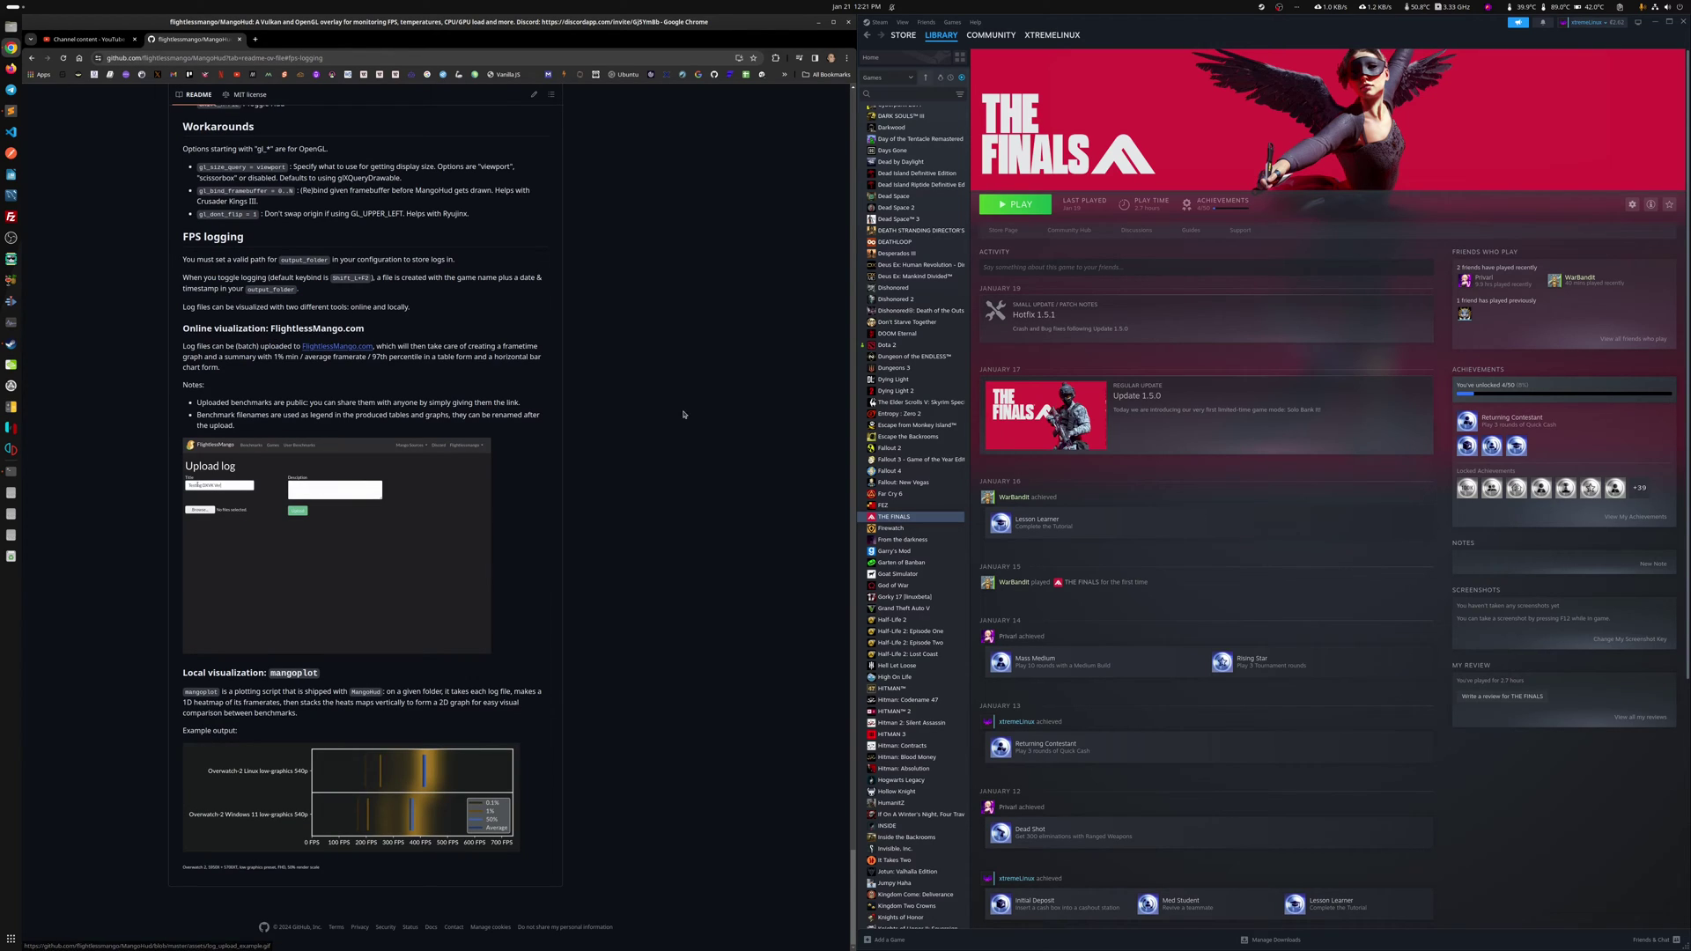
scroll(241, 191, "up", 5)
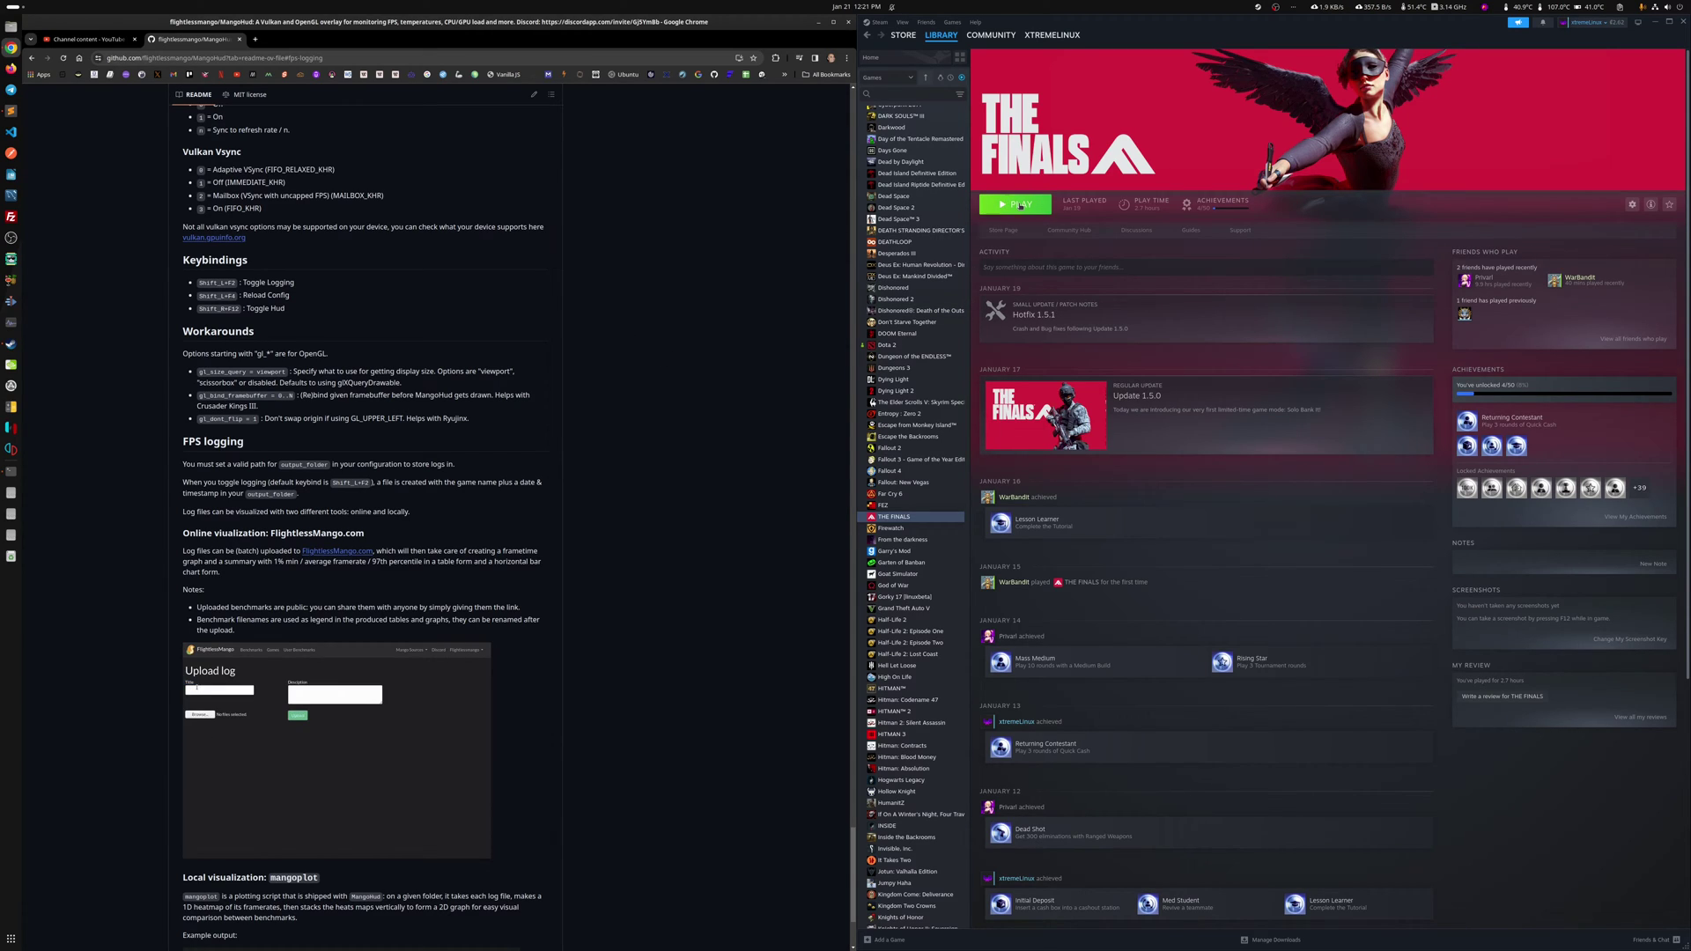
From Library Home, check Choo-Choo Charles' launch options in Properties, then launch it with PLAY
left_click(1020, 205)
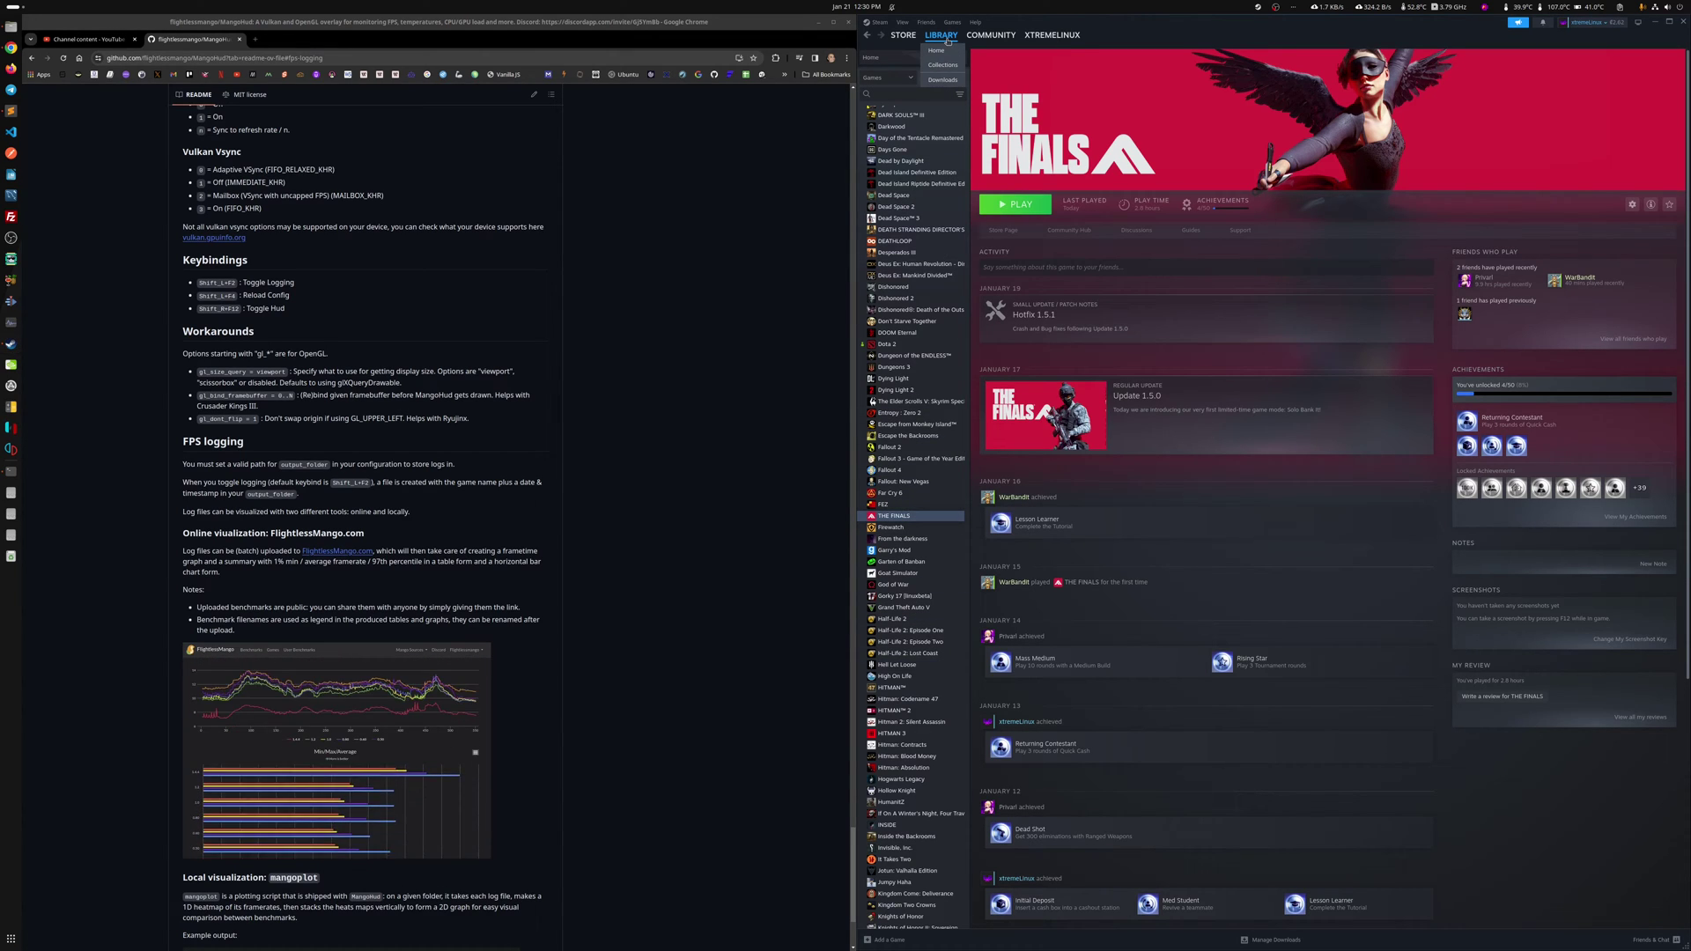
left_click(948, 39)
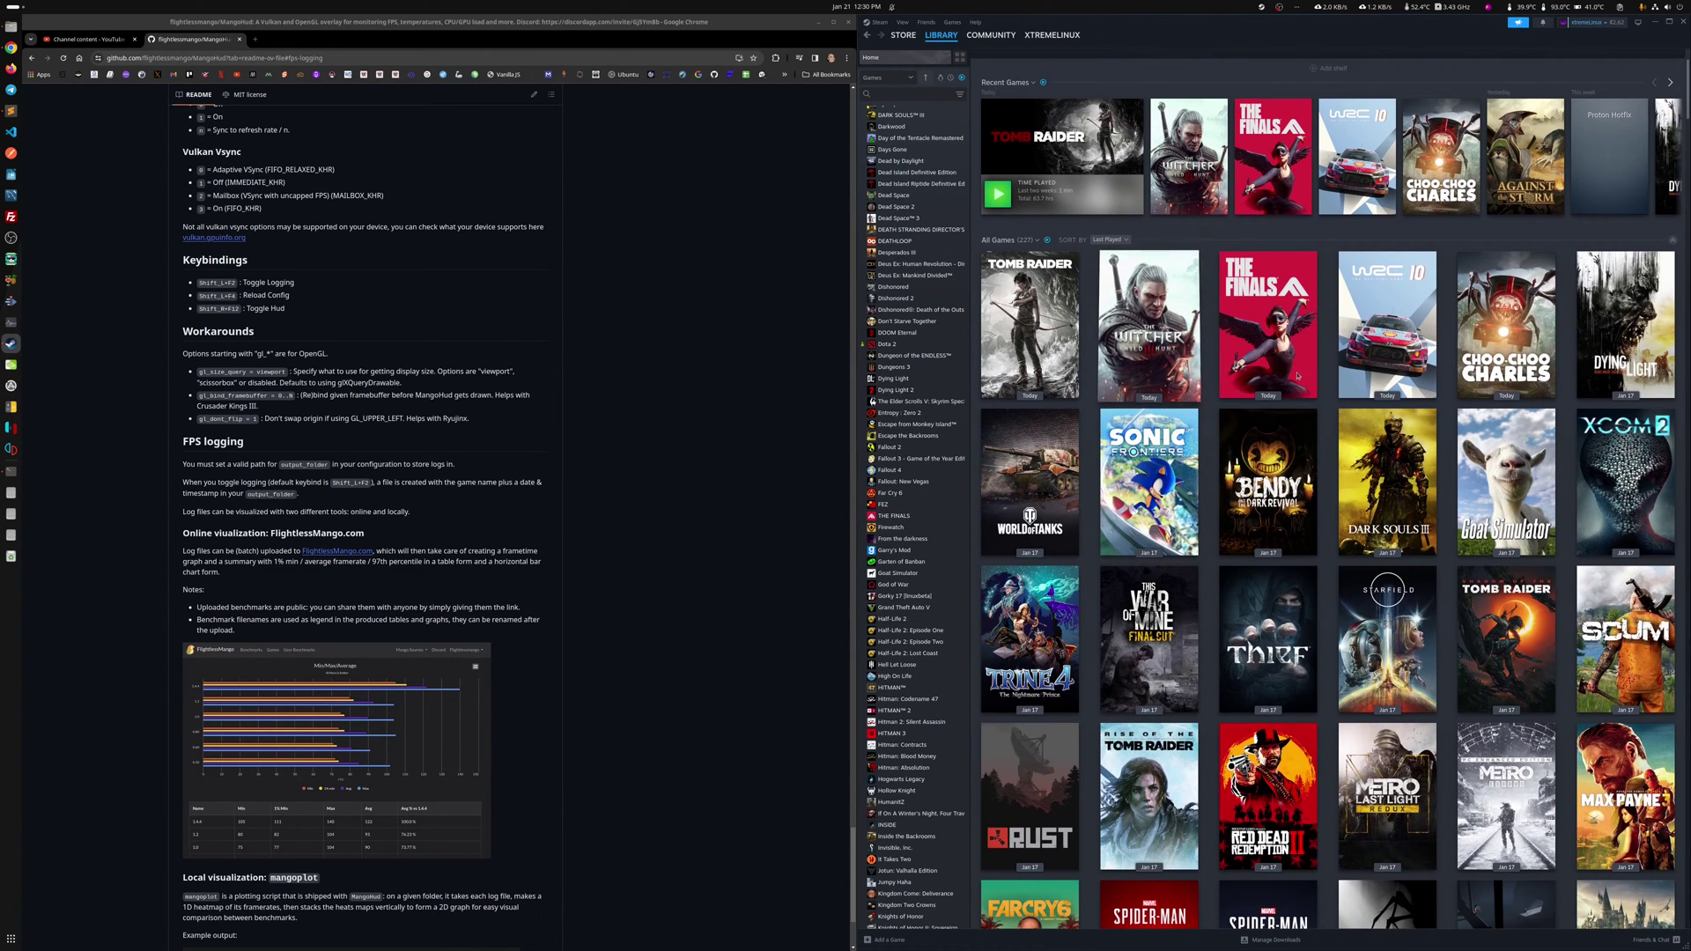
left_click(1506, 326)
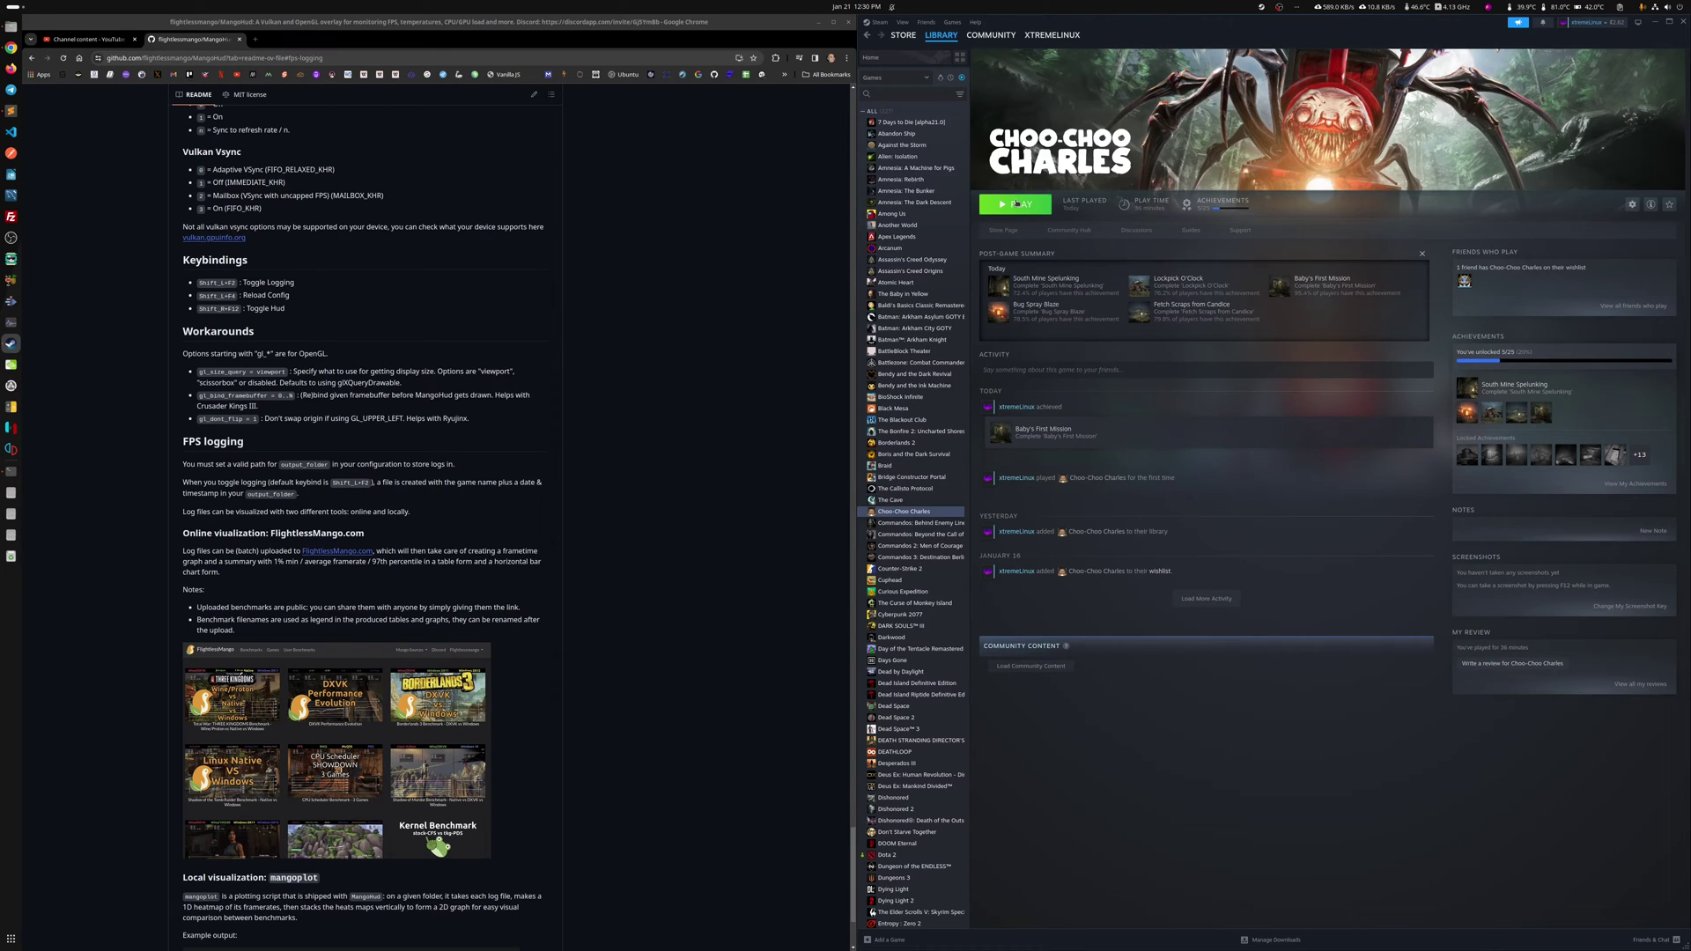
right_click(900, 512)
left_click(925, 580)
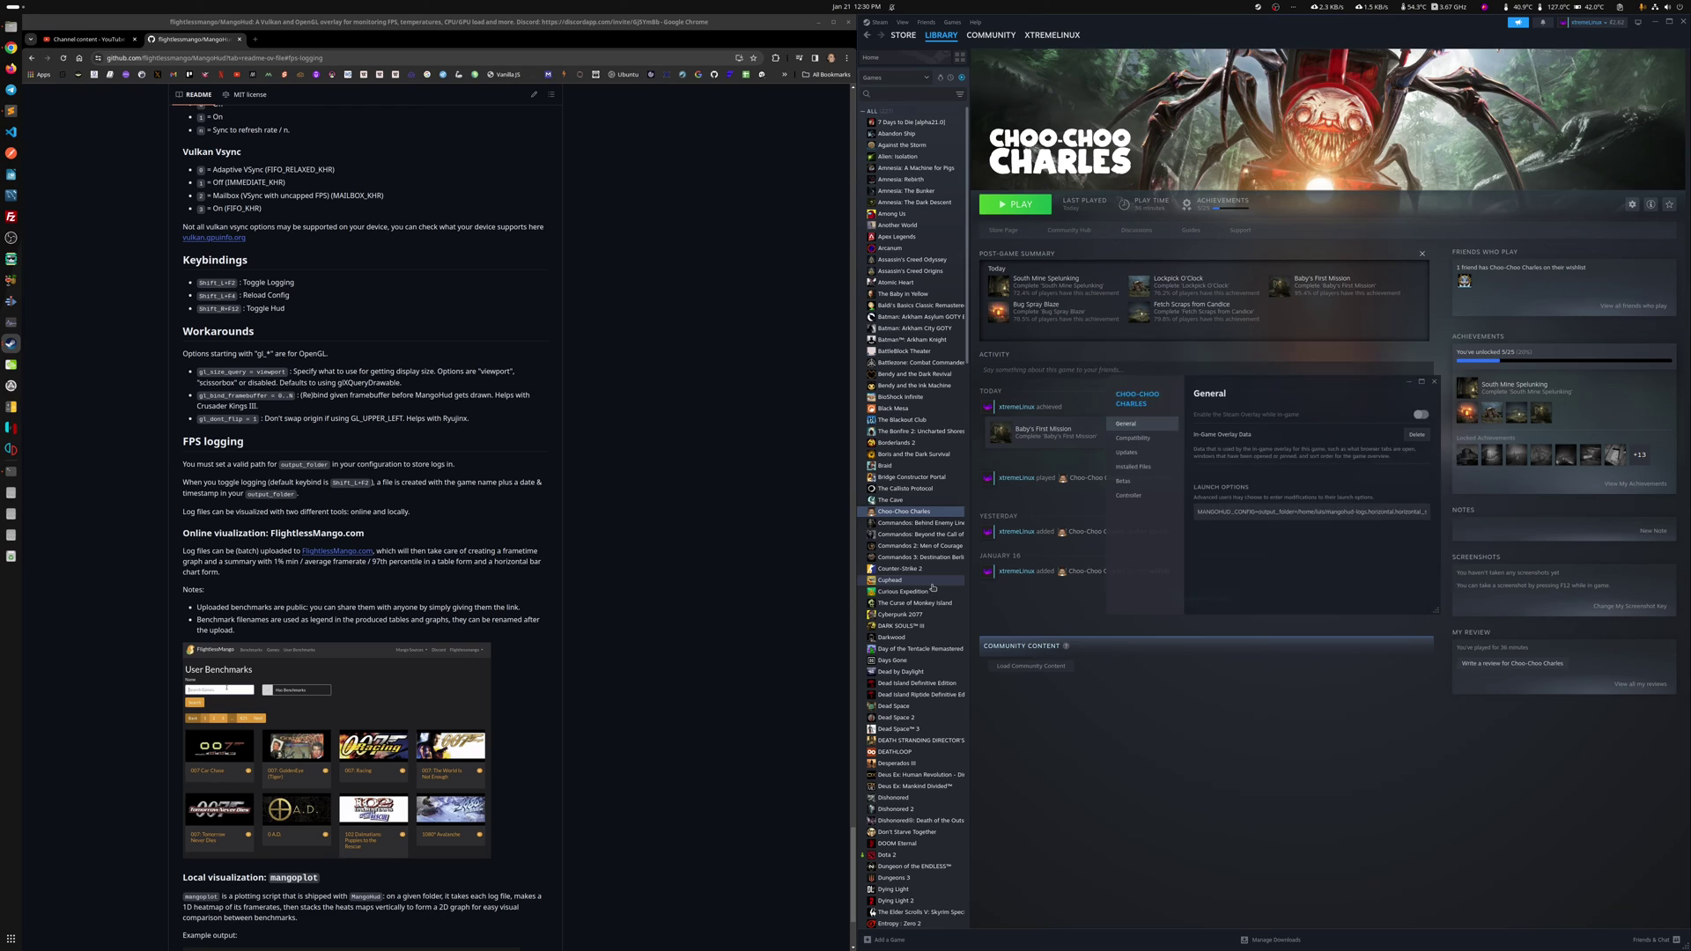
left_click(1452, 357)
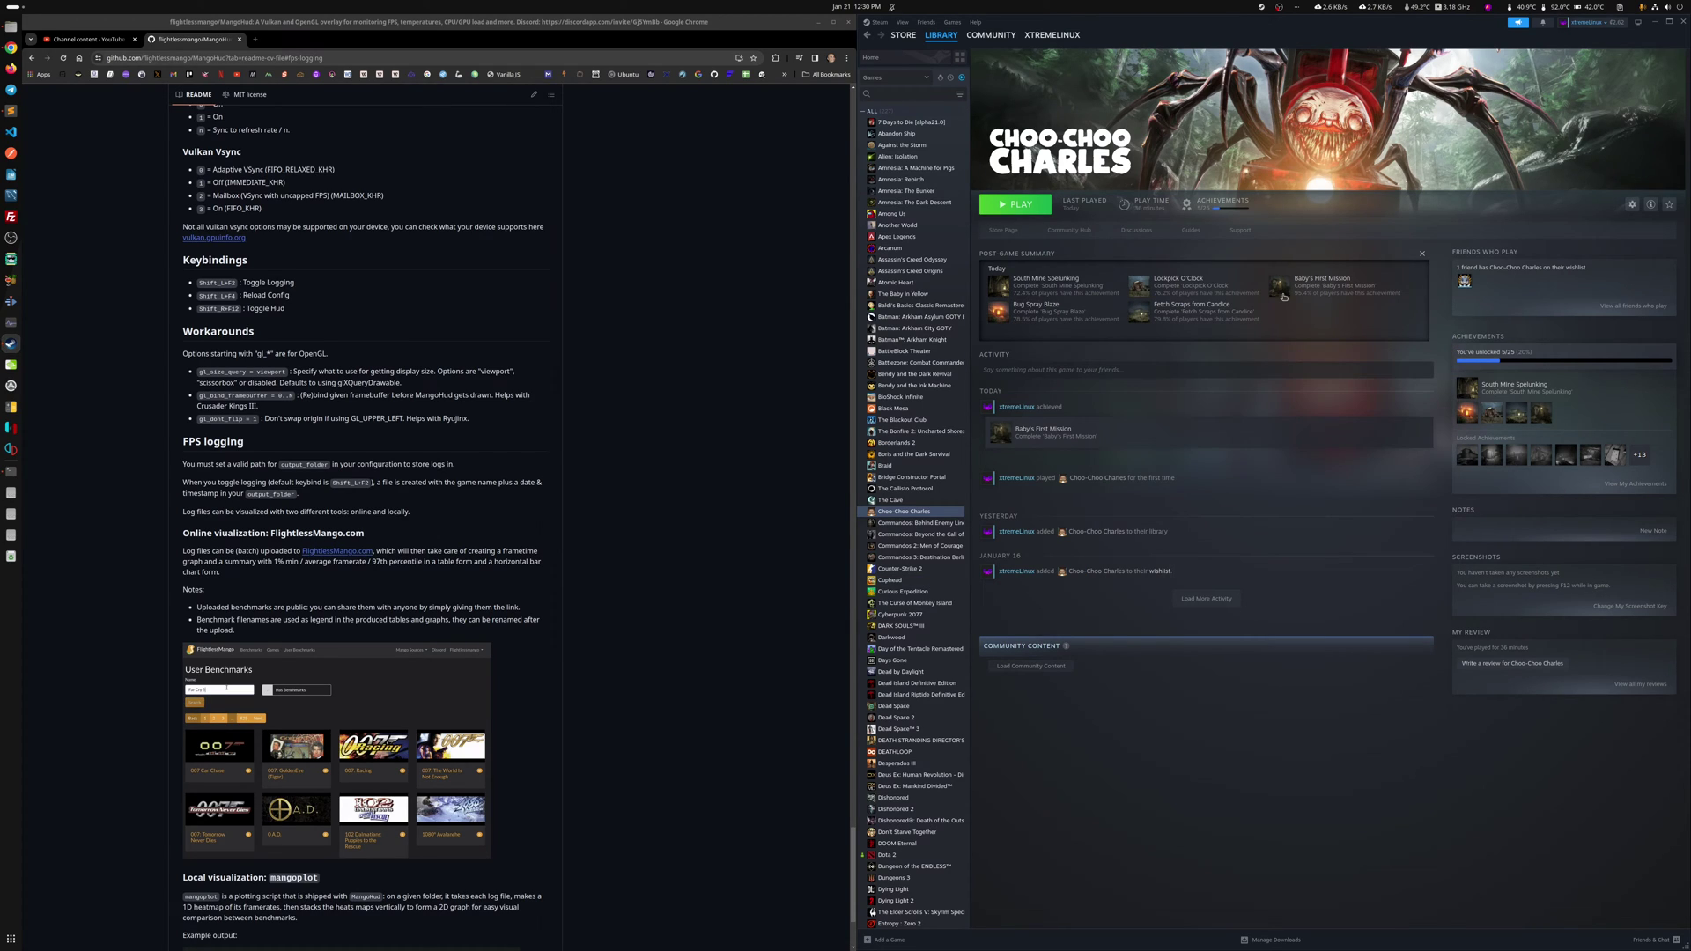
left_click(1016, 203)
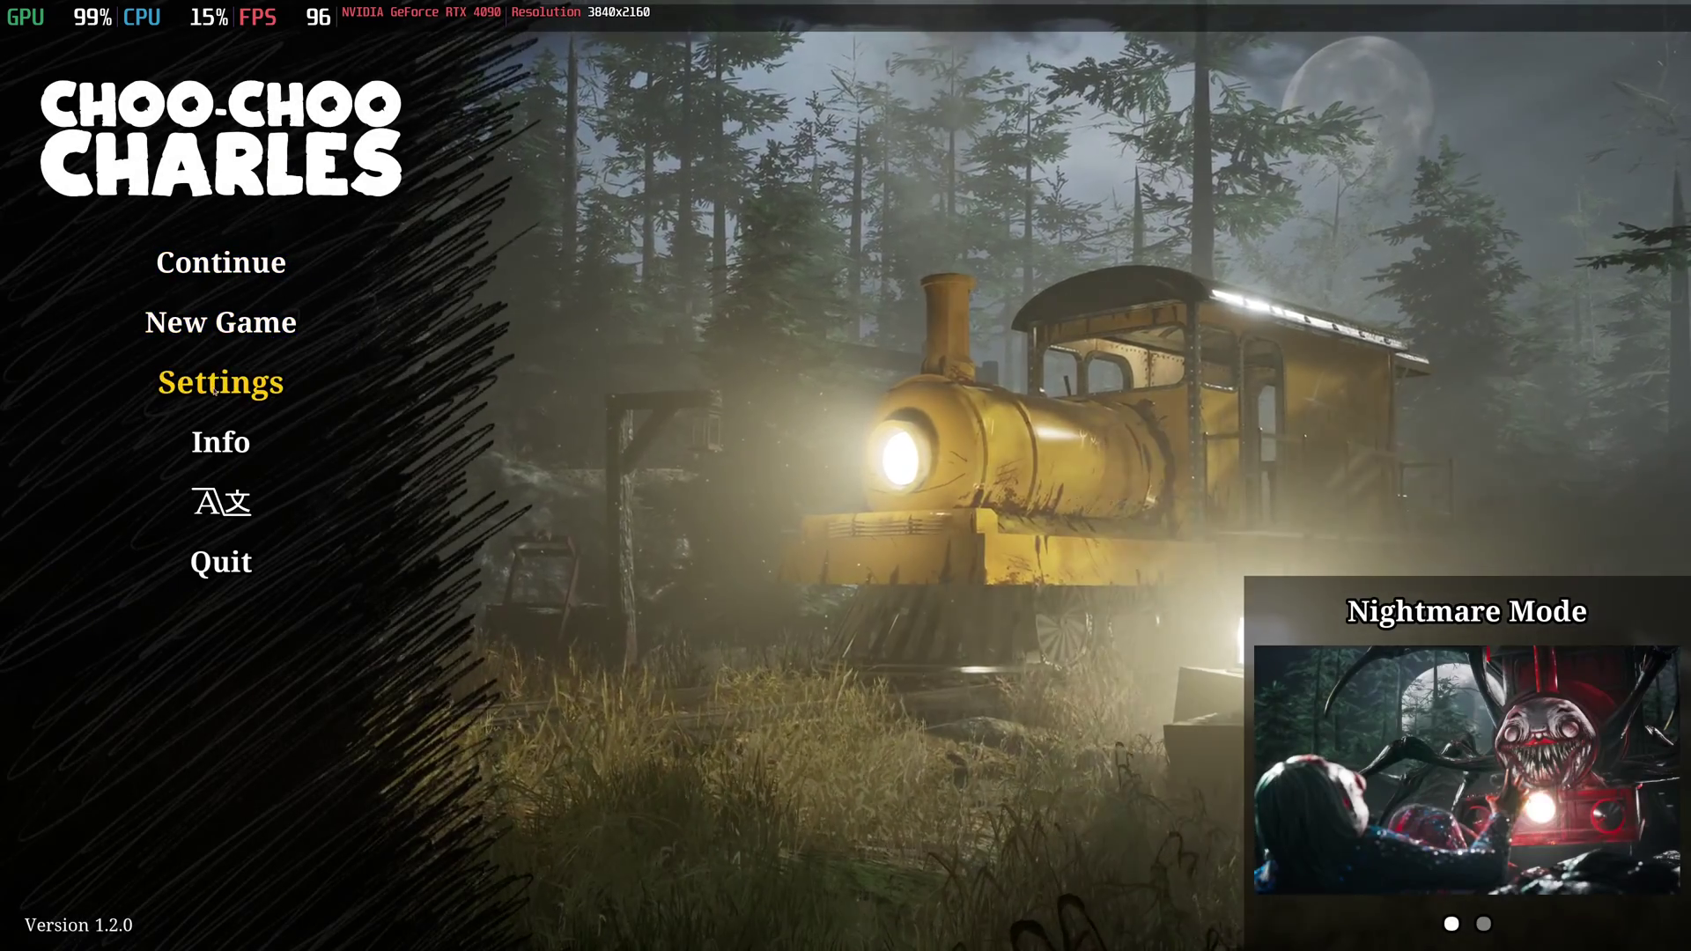
Lower the Master Volume to 8% in the game's Audio settings
left_click(220, 382)
left_click(221, 566)
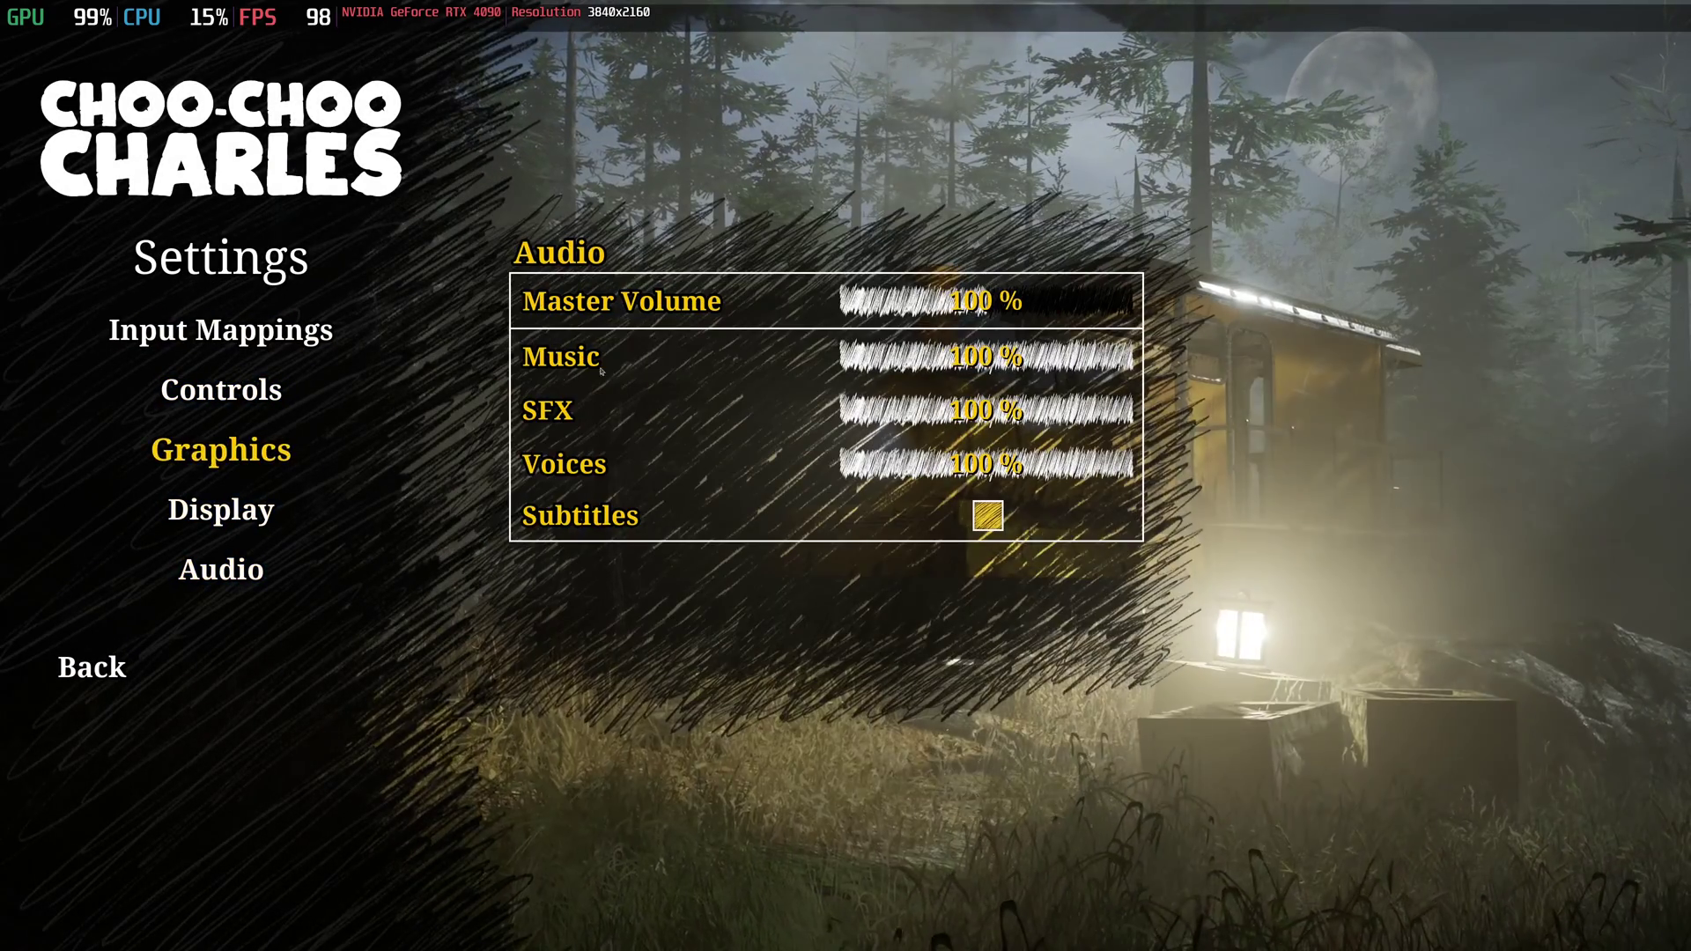
key("Left")
key("Left")
key("Left")
key("Left")
key("Left")
key("Left")
key("Left")
key("Left")
key("Left")
key("Left")
key("Left")
key("Left")
key("Left")
key("Left")
key("Left")
key("Left")
key("Left")
key("Left")
key("Left")
key("Left")
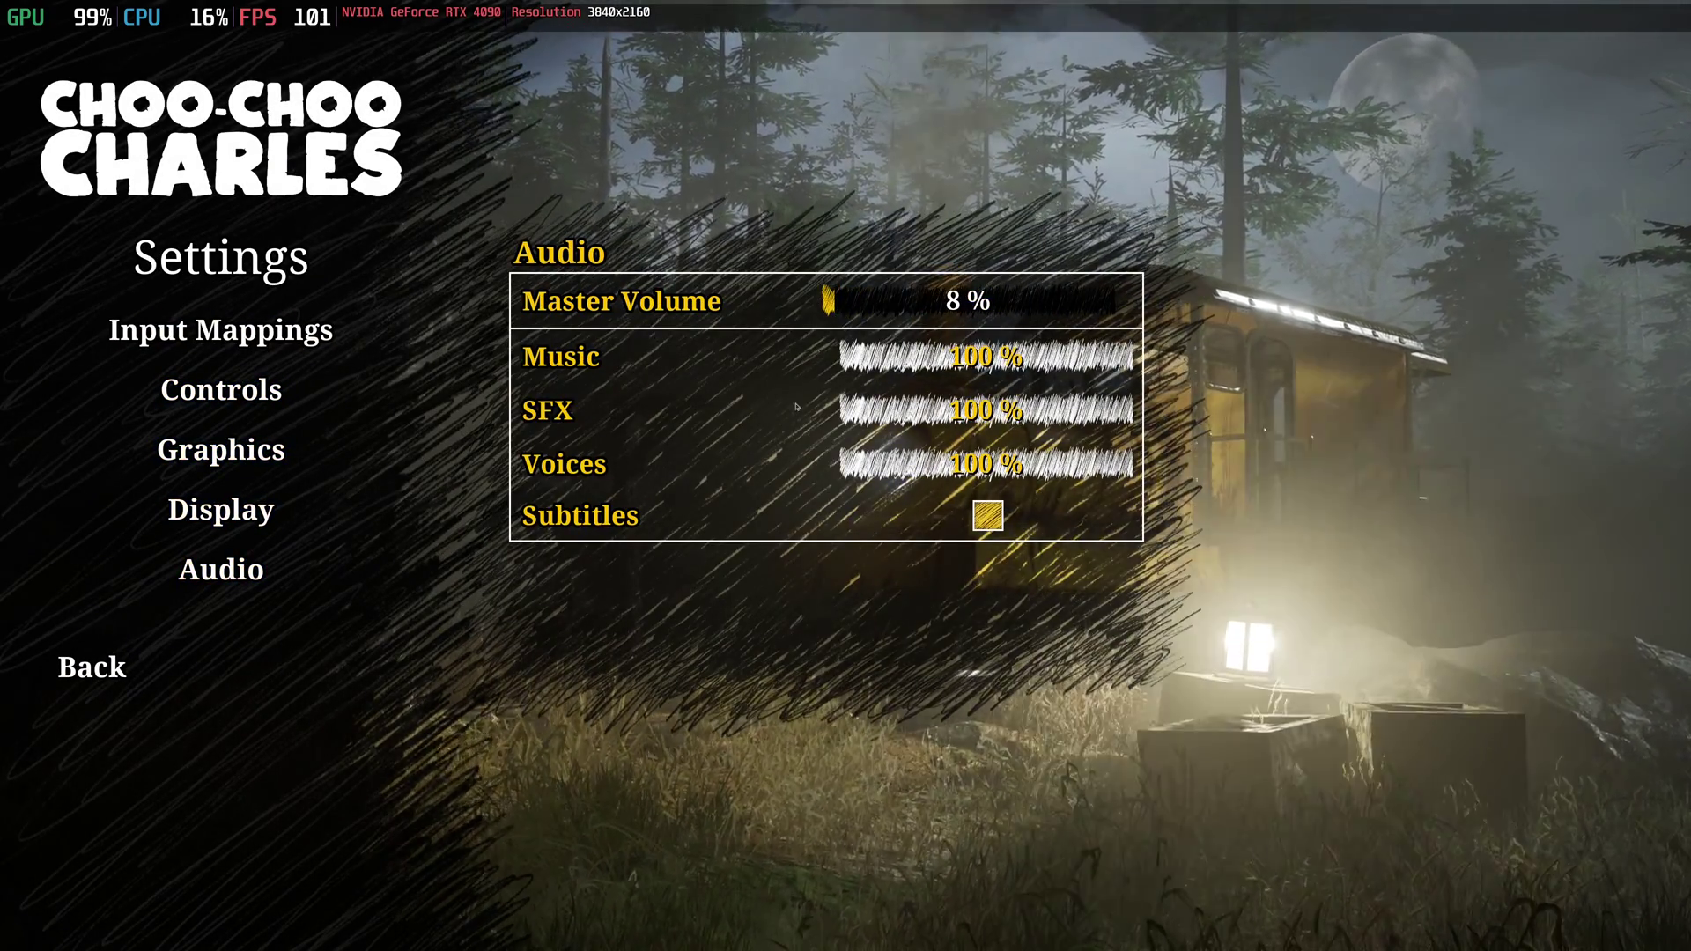
left_click(99, 667)
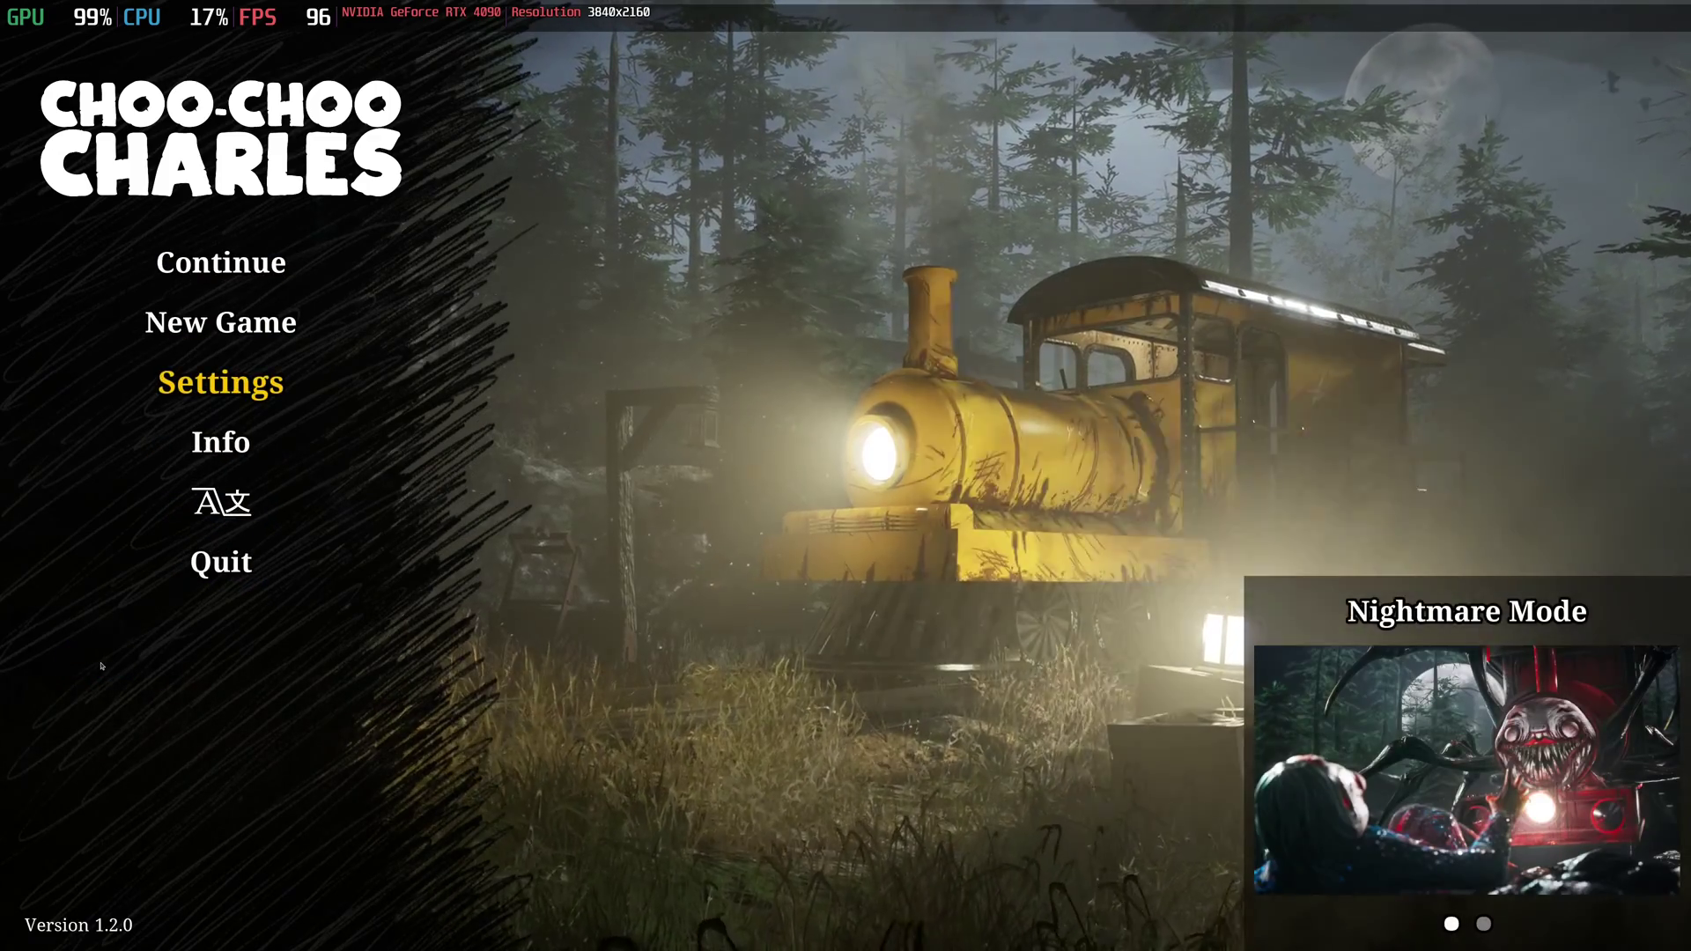
Turn Music down to 3% and lower SFX volume, then start a New Game
left_click(219, 381)
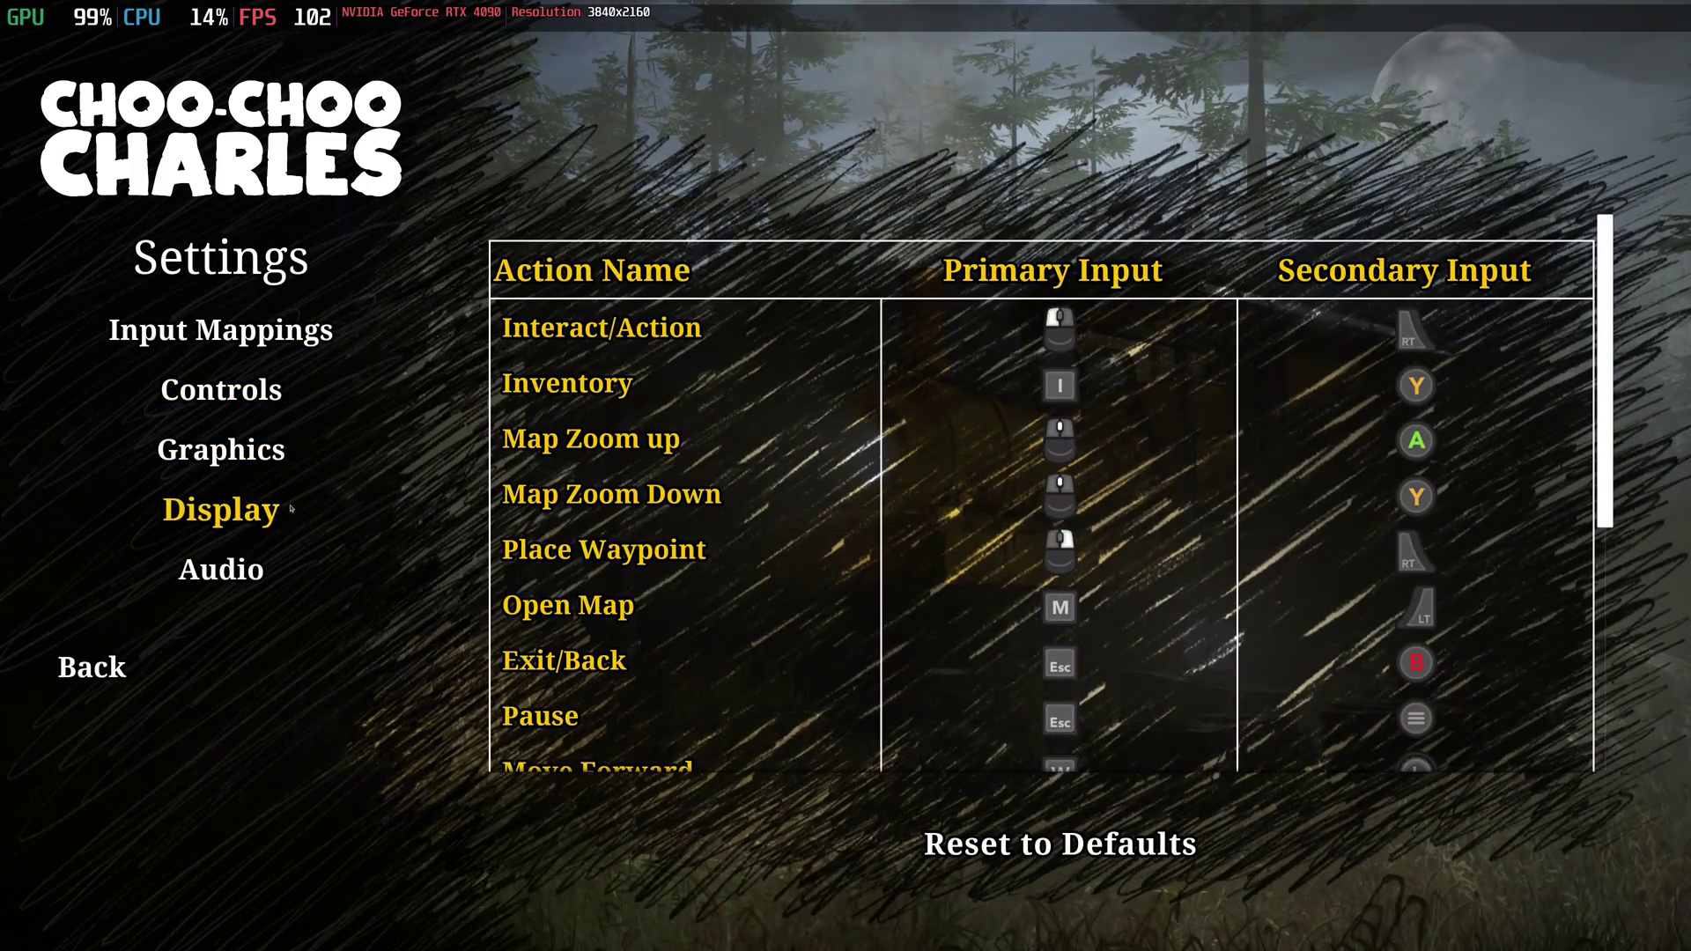
left_click(221, 569)
left_click(832, 358)
left_click(877, 410)
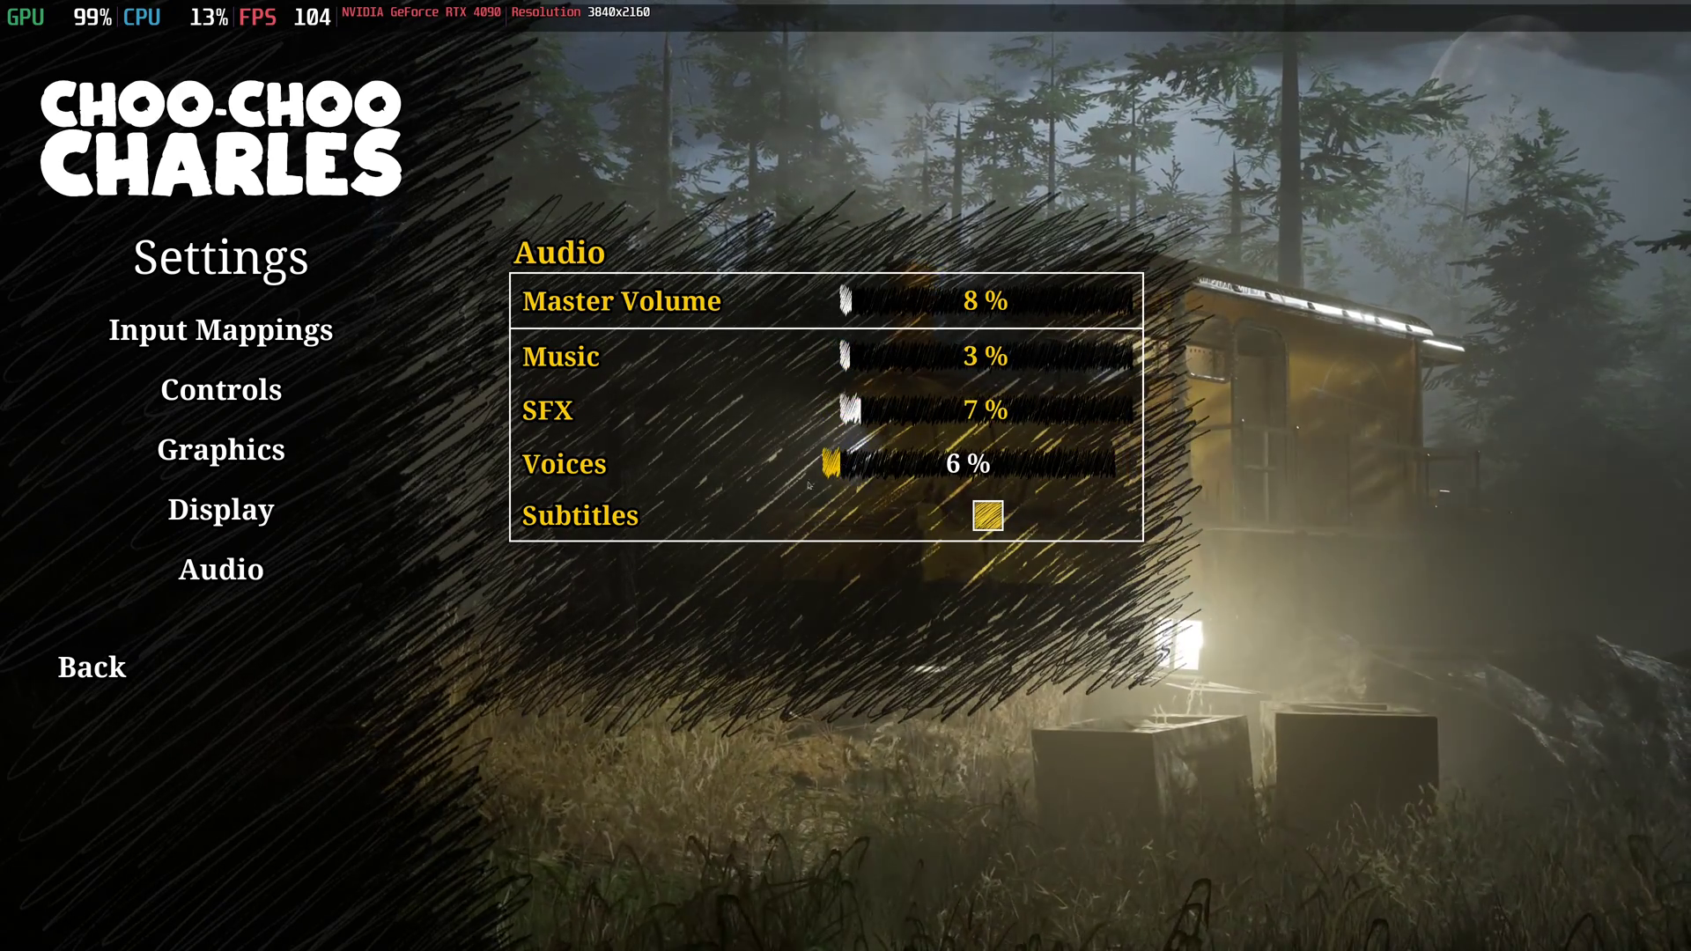
left_click(91, 667)
left_click(219, 321)
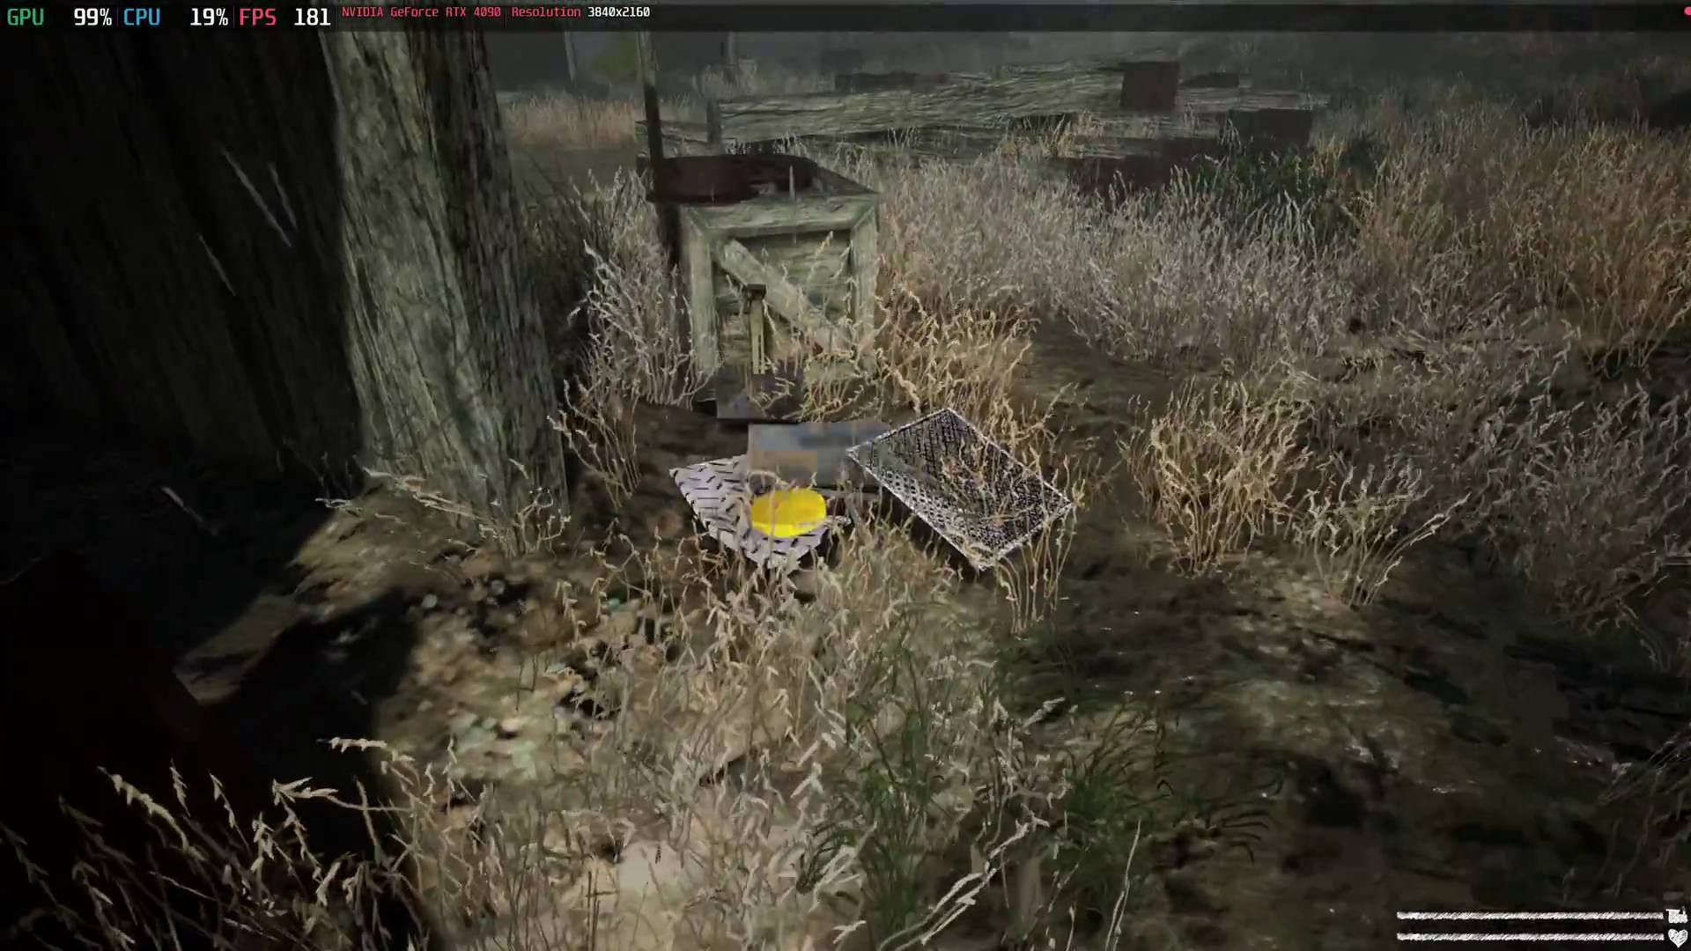
Walk from the grassy field into the lantern-lit wooden building, with MangoHud reading about 180–195 FPS
key("e")
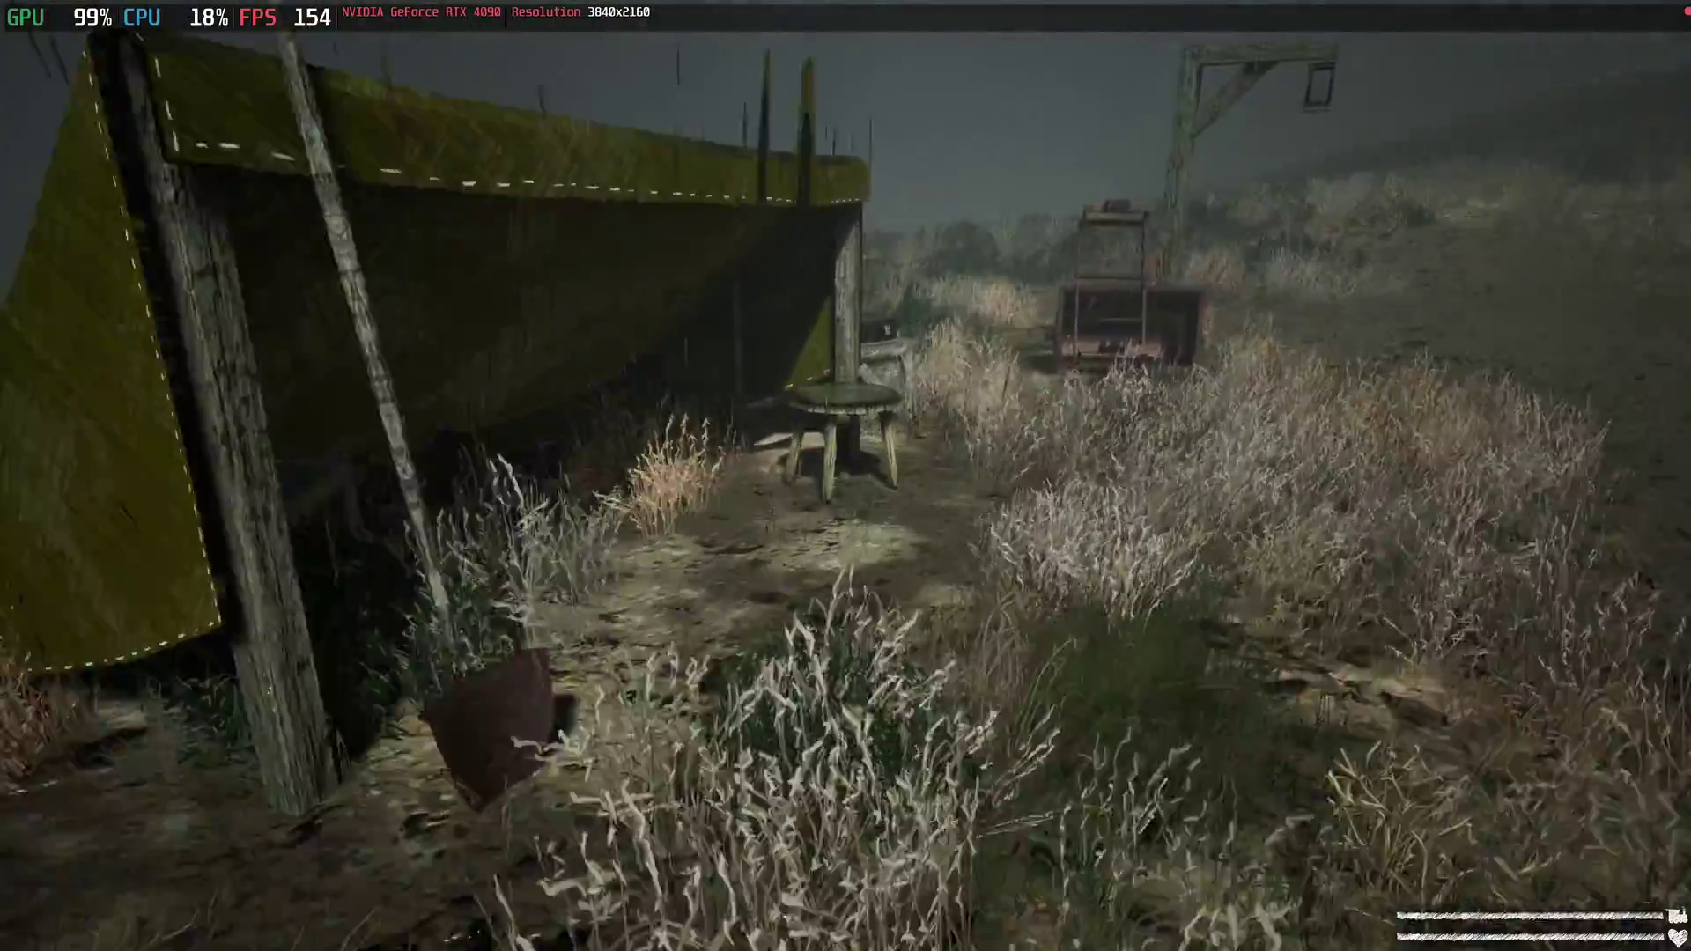
key("e")
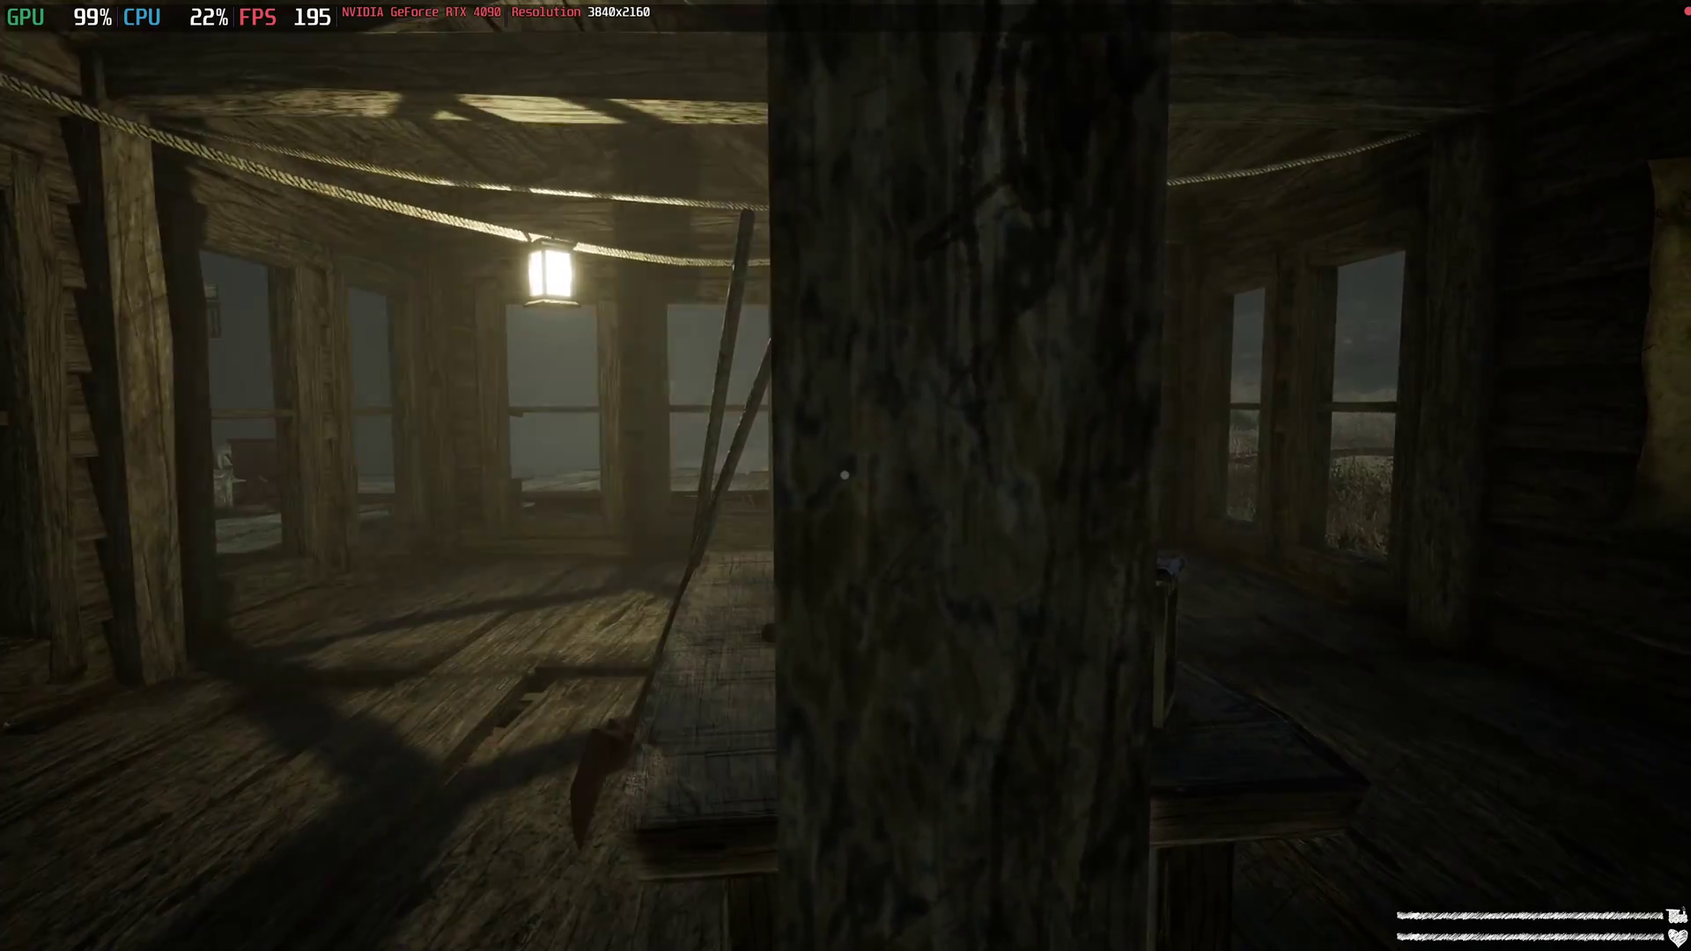
Record a MangoHud FPS log: 7.3 s, 192.5 average, 119.9 1% low, 61.4 0.1% low
key("F11")
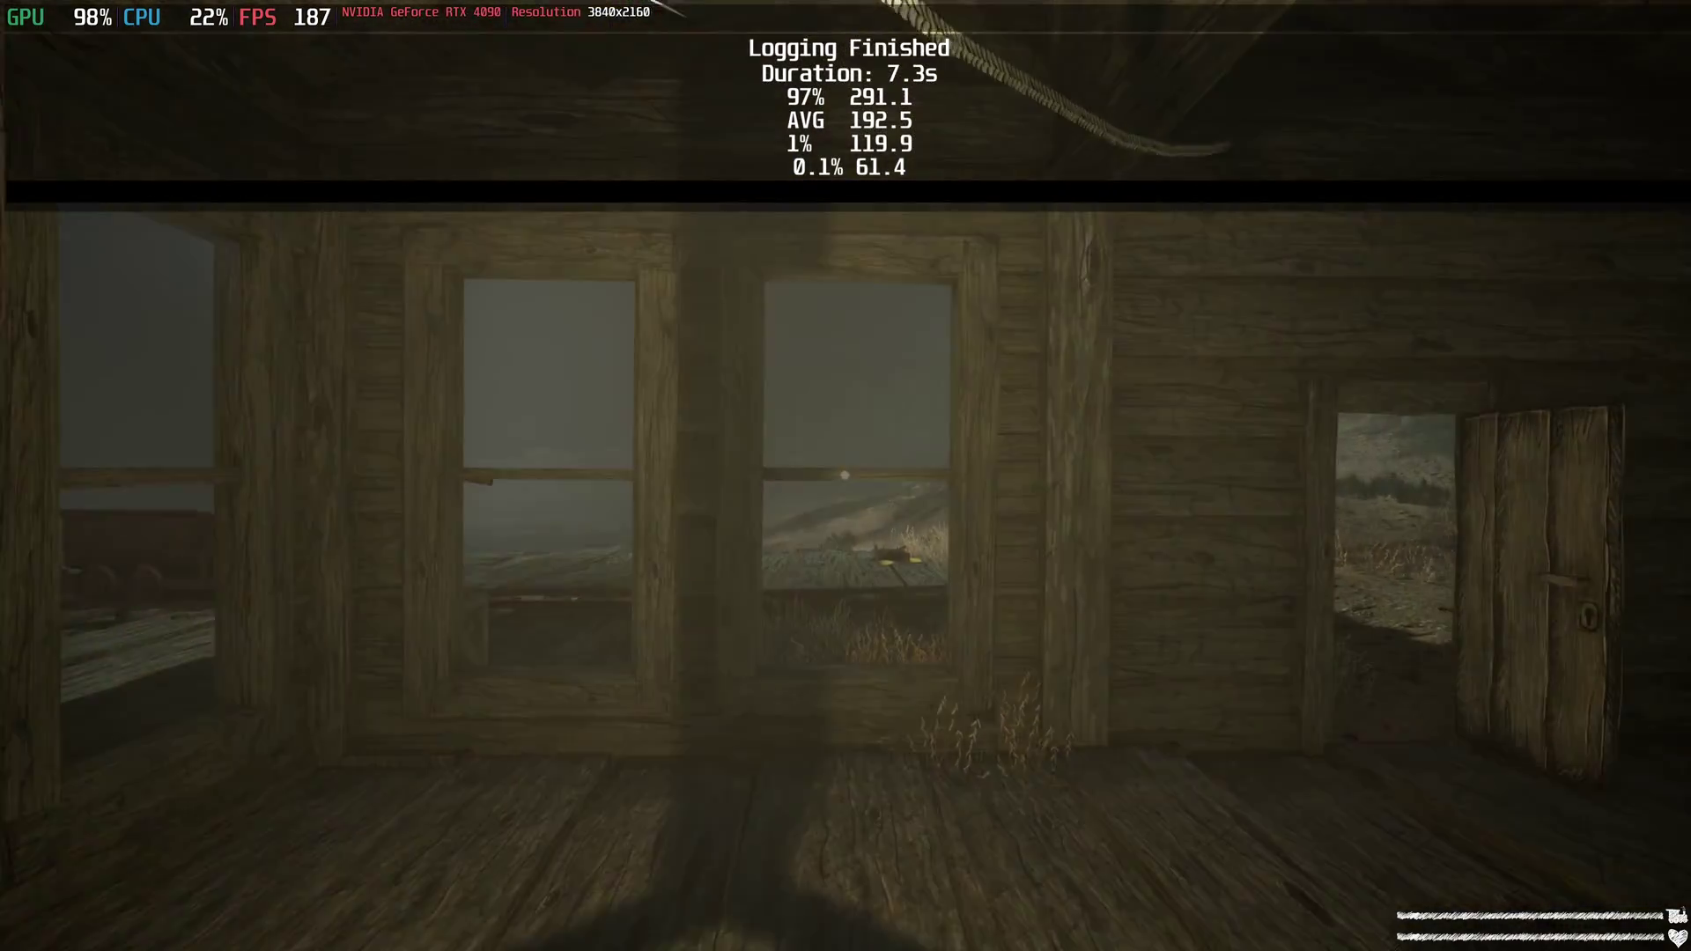
Leave the game for Sublime Text and highlight the MANGOHUD_CONFIG variable name in the launch line
key("alt+Tab")
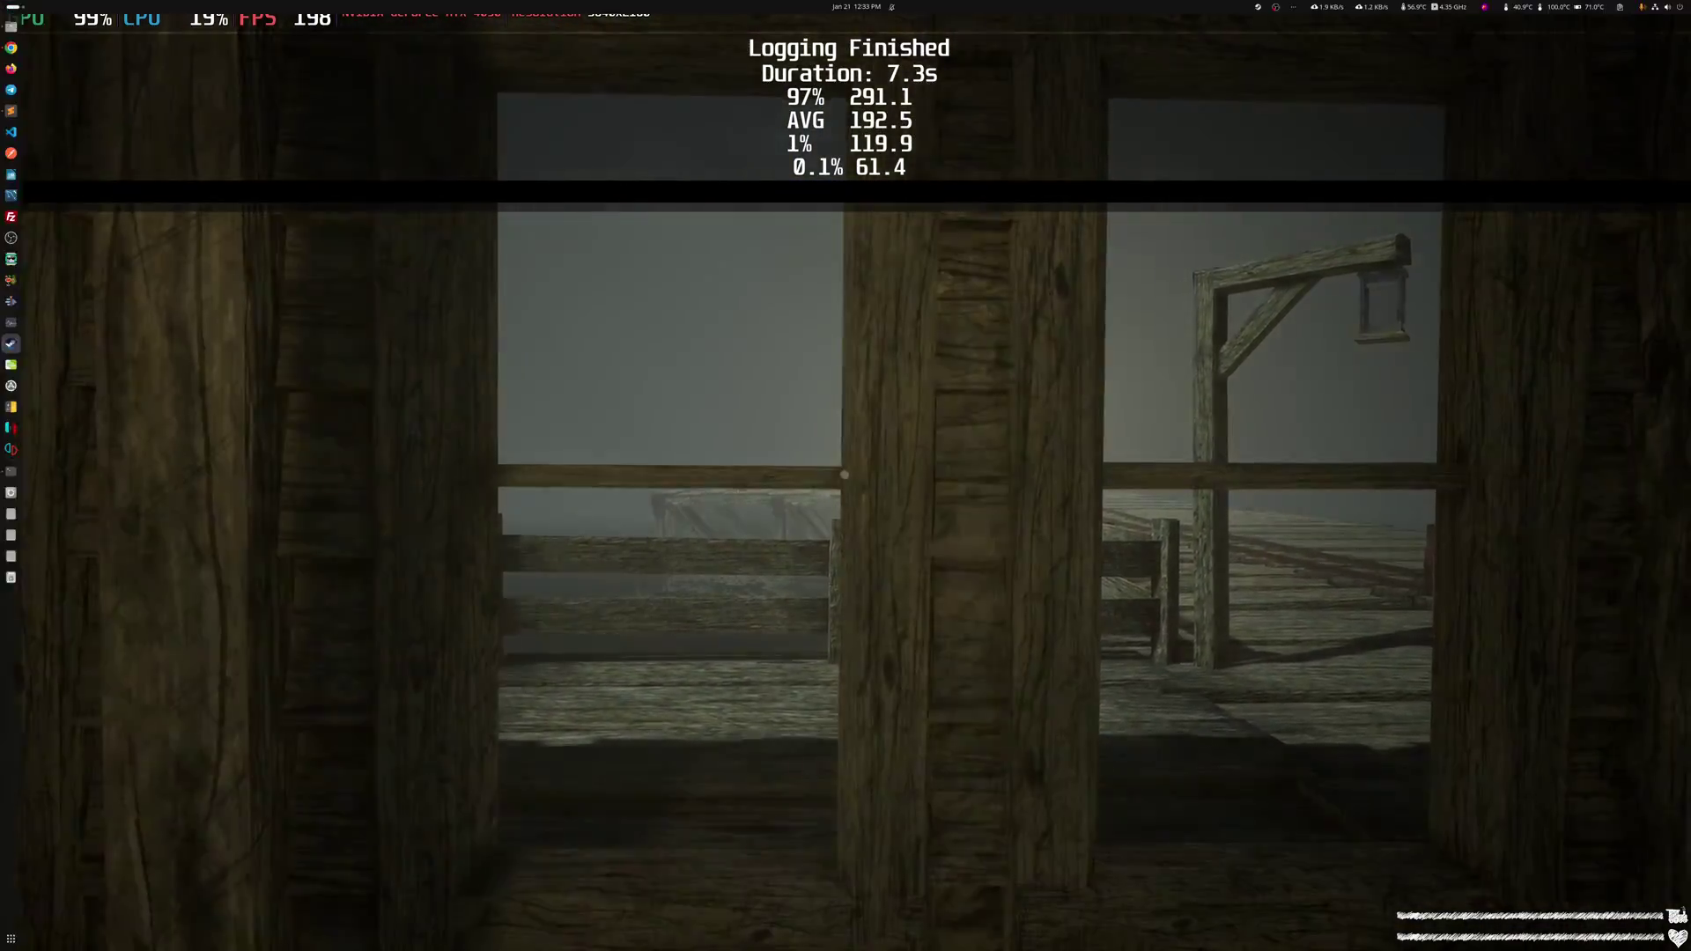
left_click(10, 111)
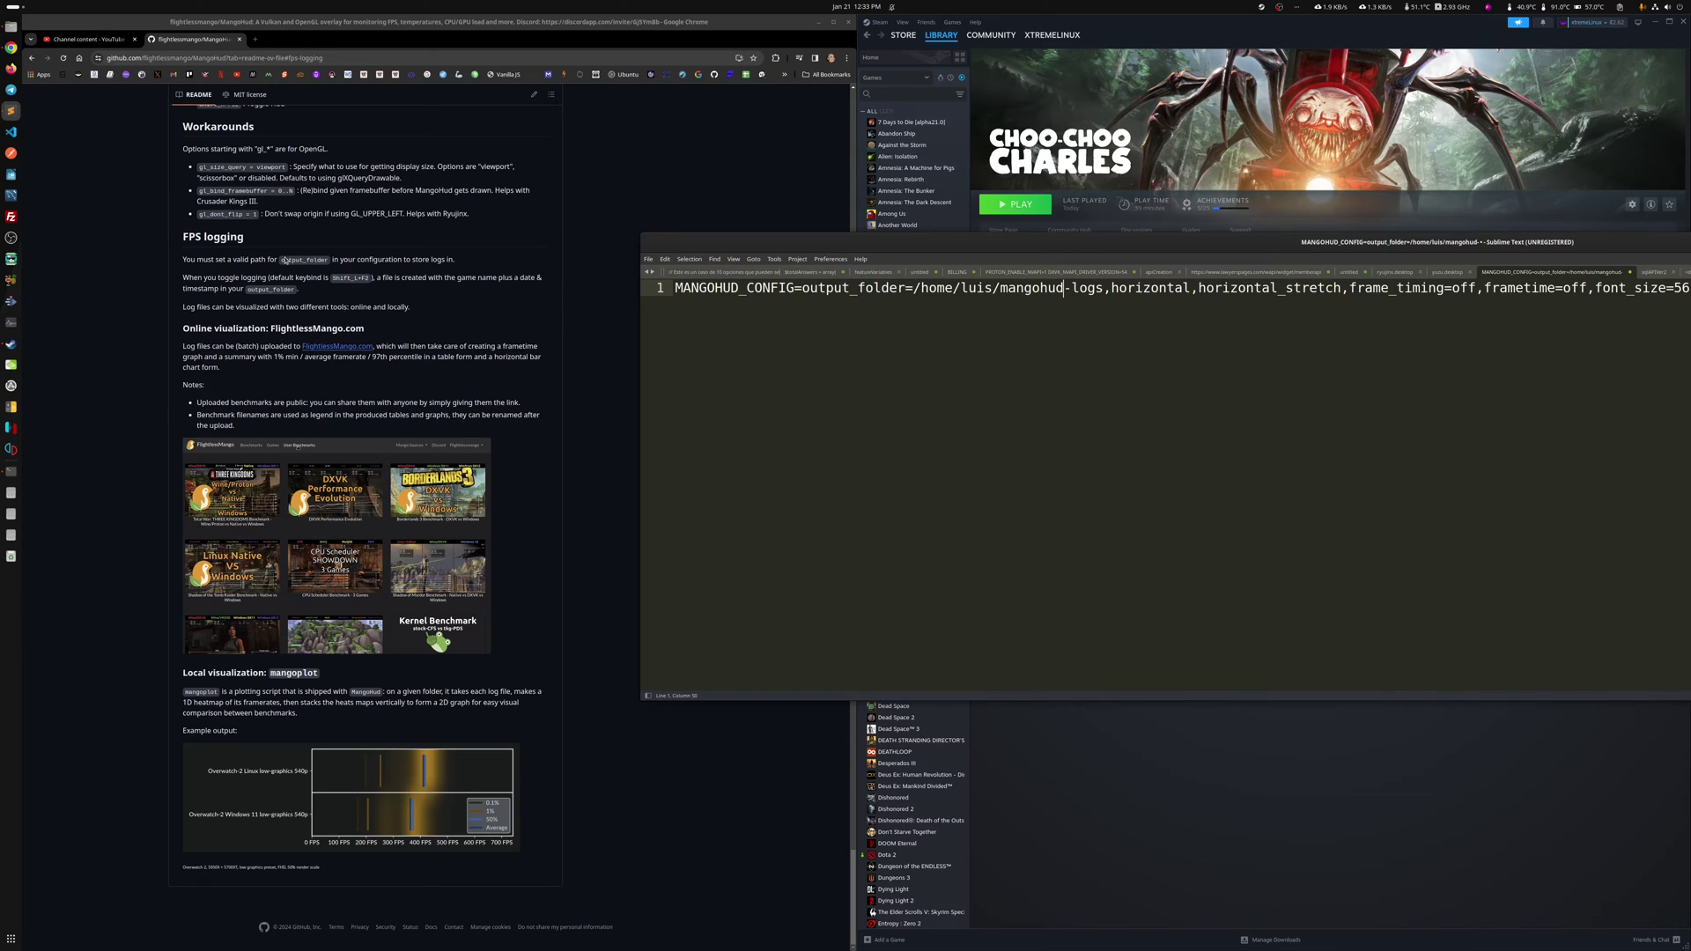
left_click(801, 288)
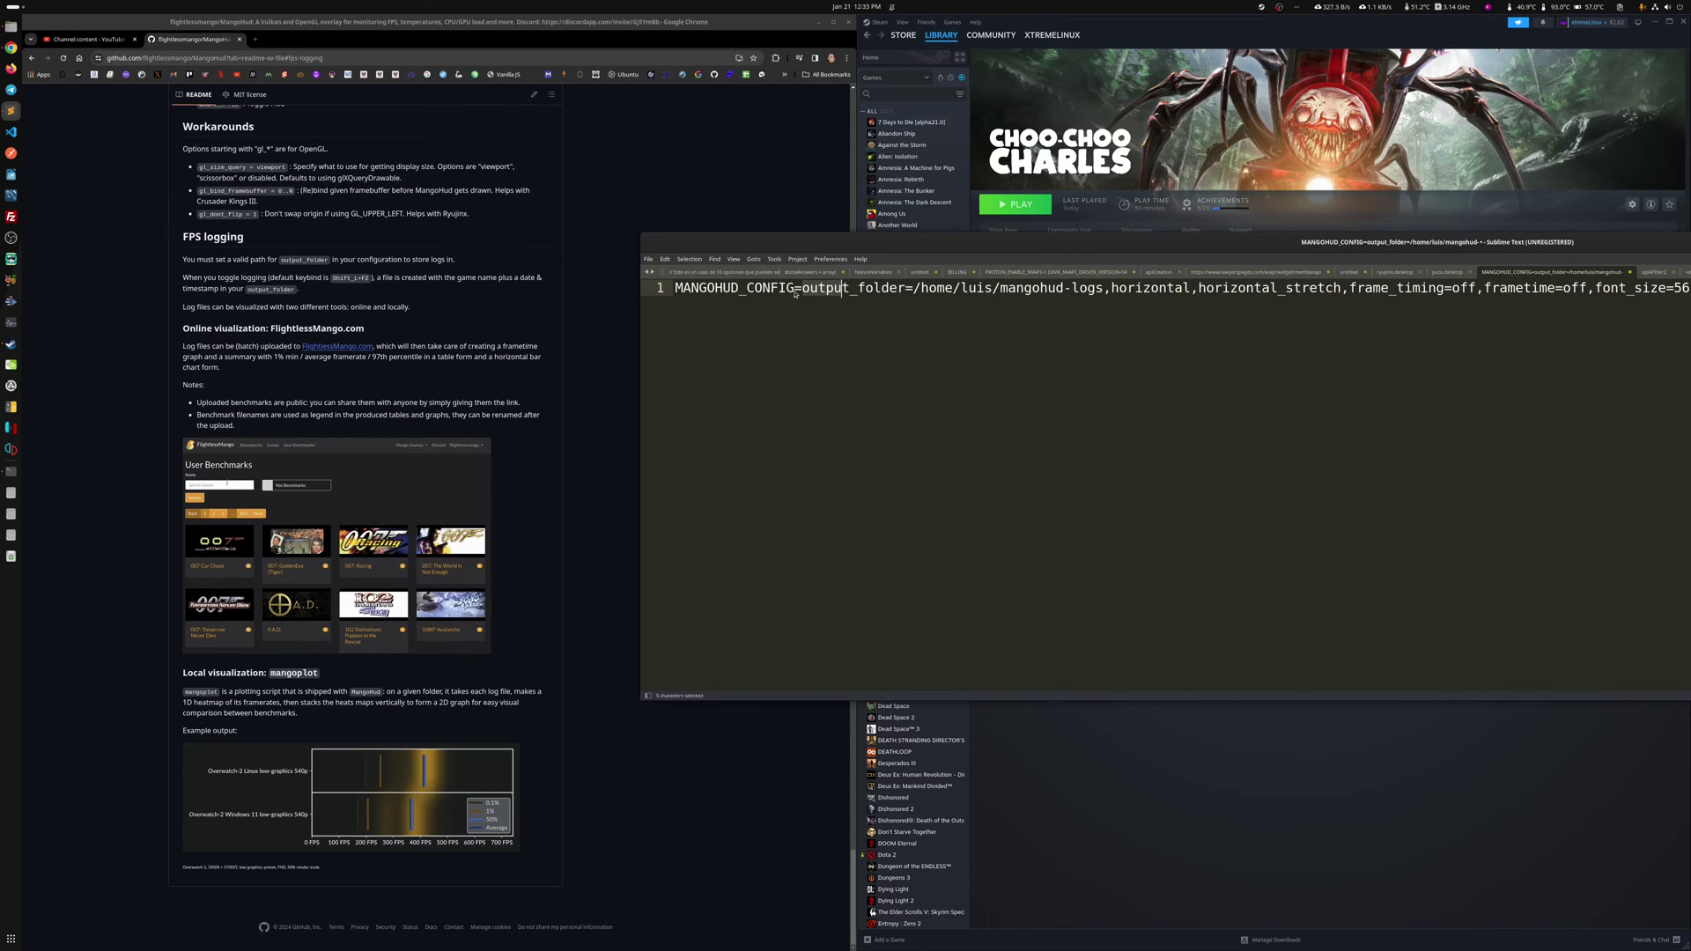
left_click_drag(794, 288, 675, 288)
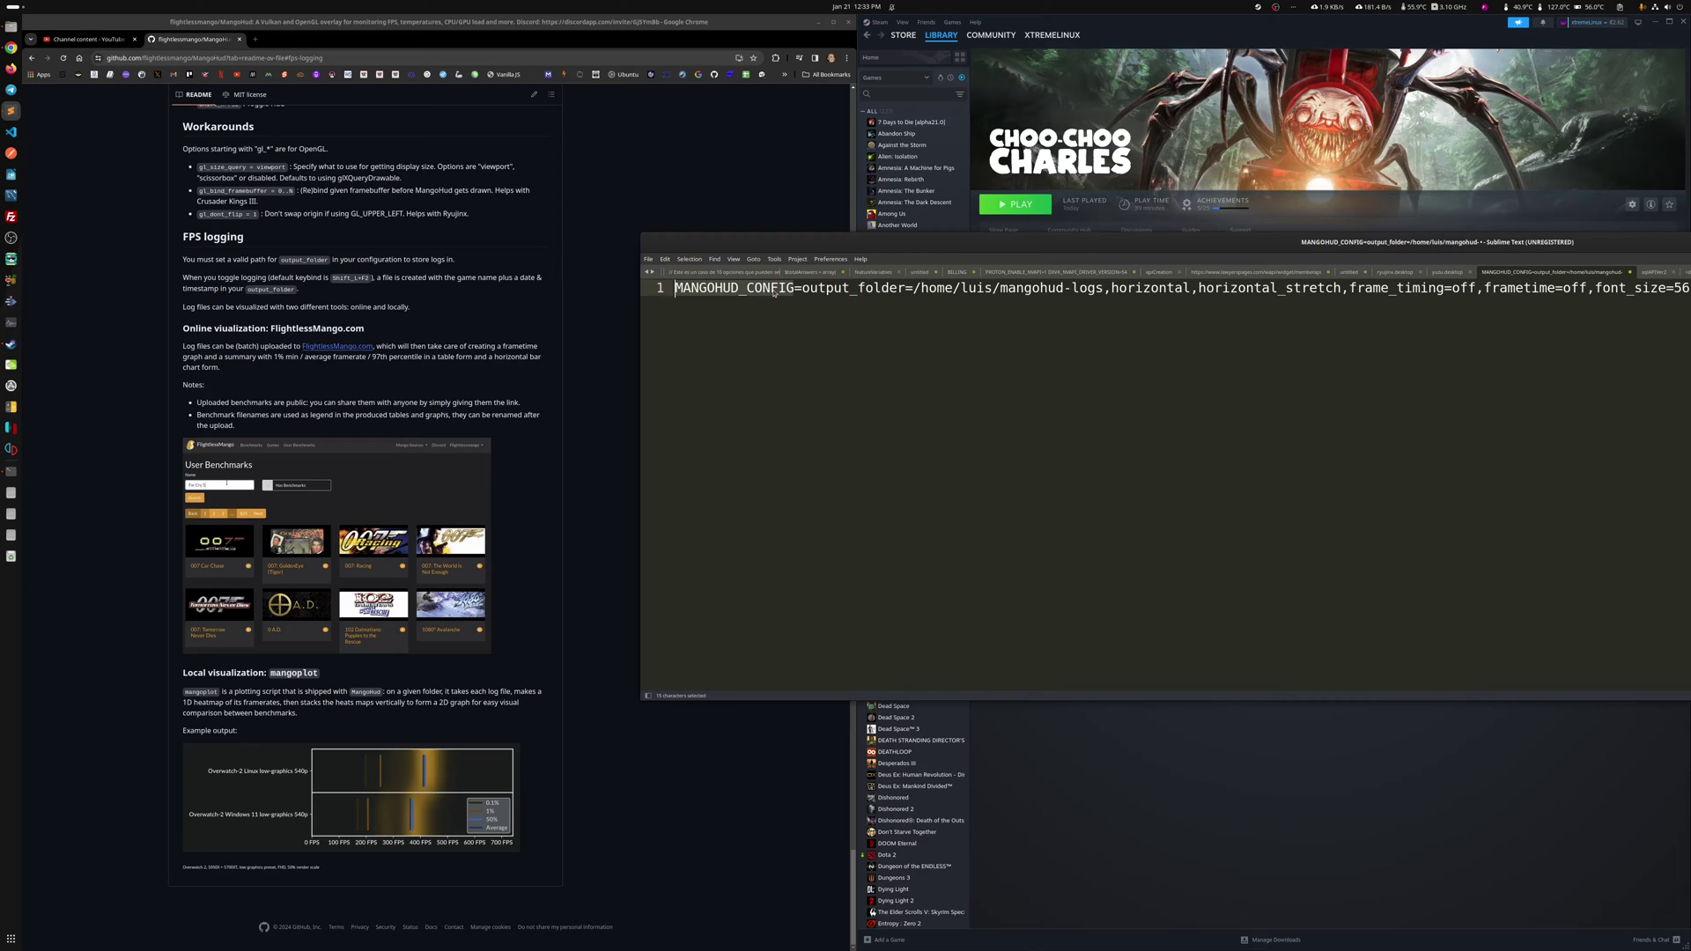
left_click(794, 288)
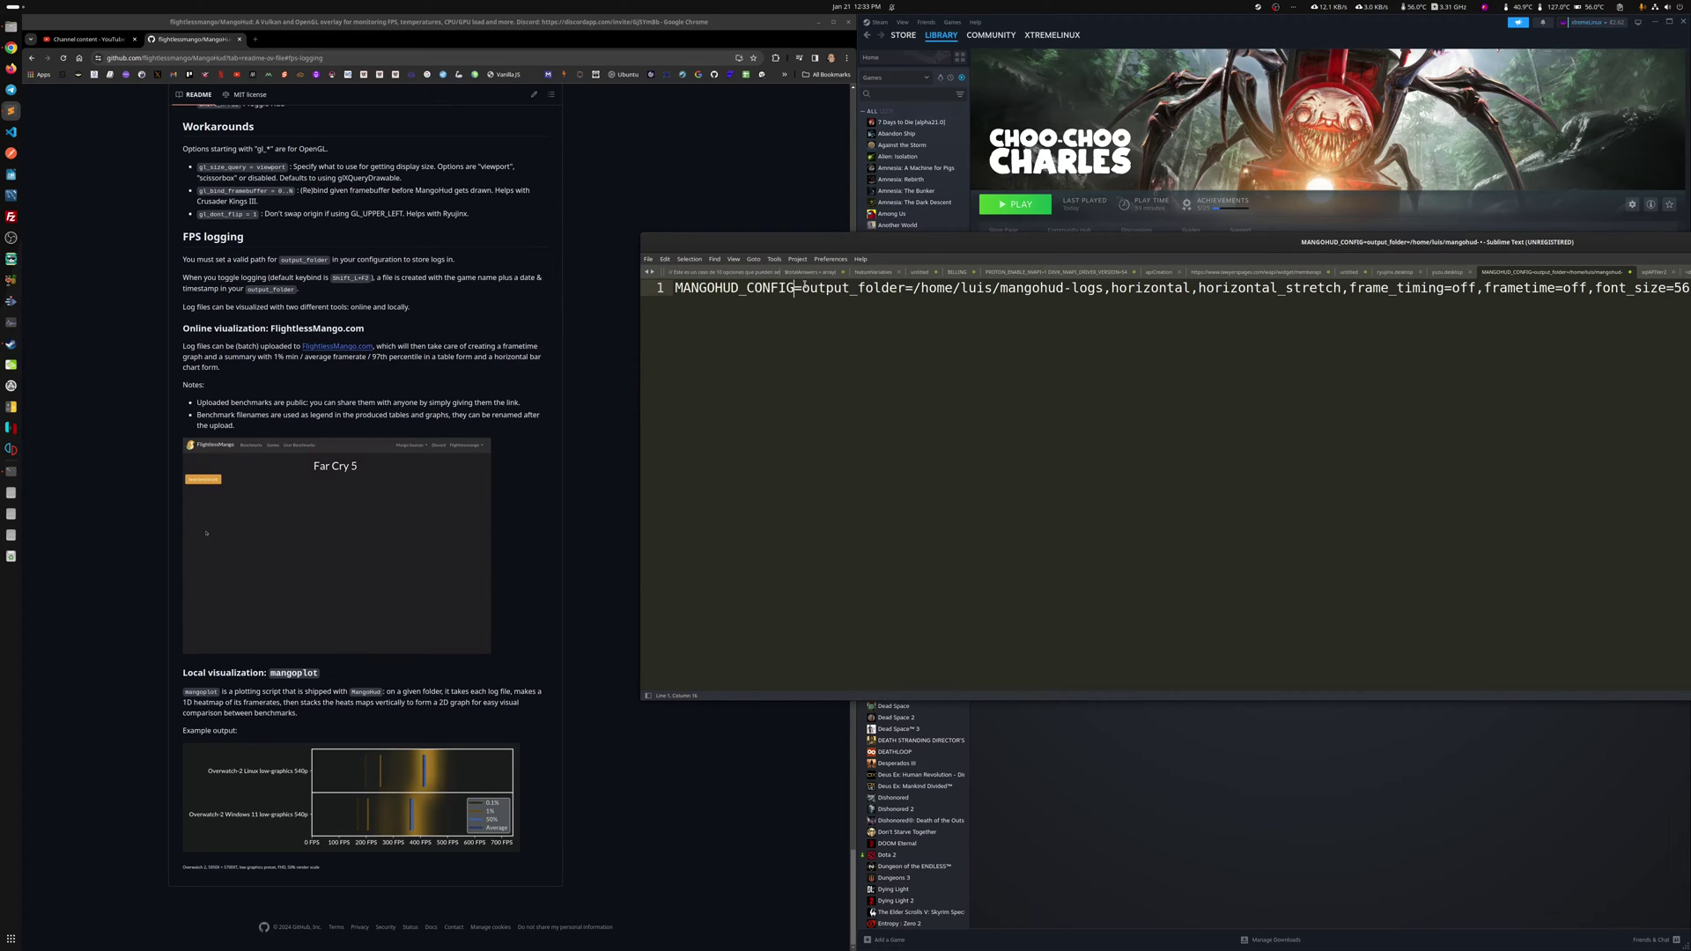
Highlight the config options list and the output_folder mangohud-logs path setting
left_click_drag(806, 288, 1421, 301)
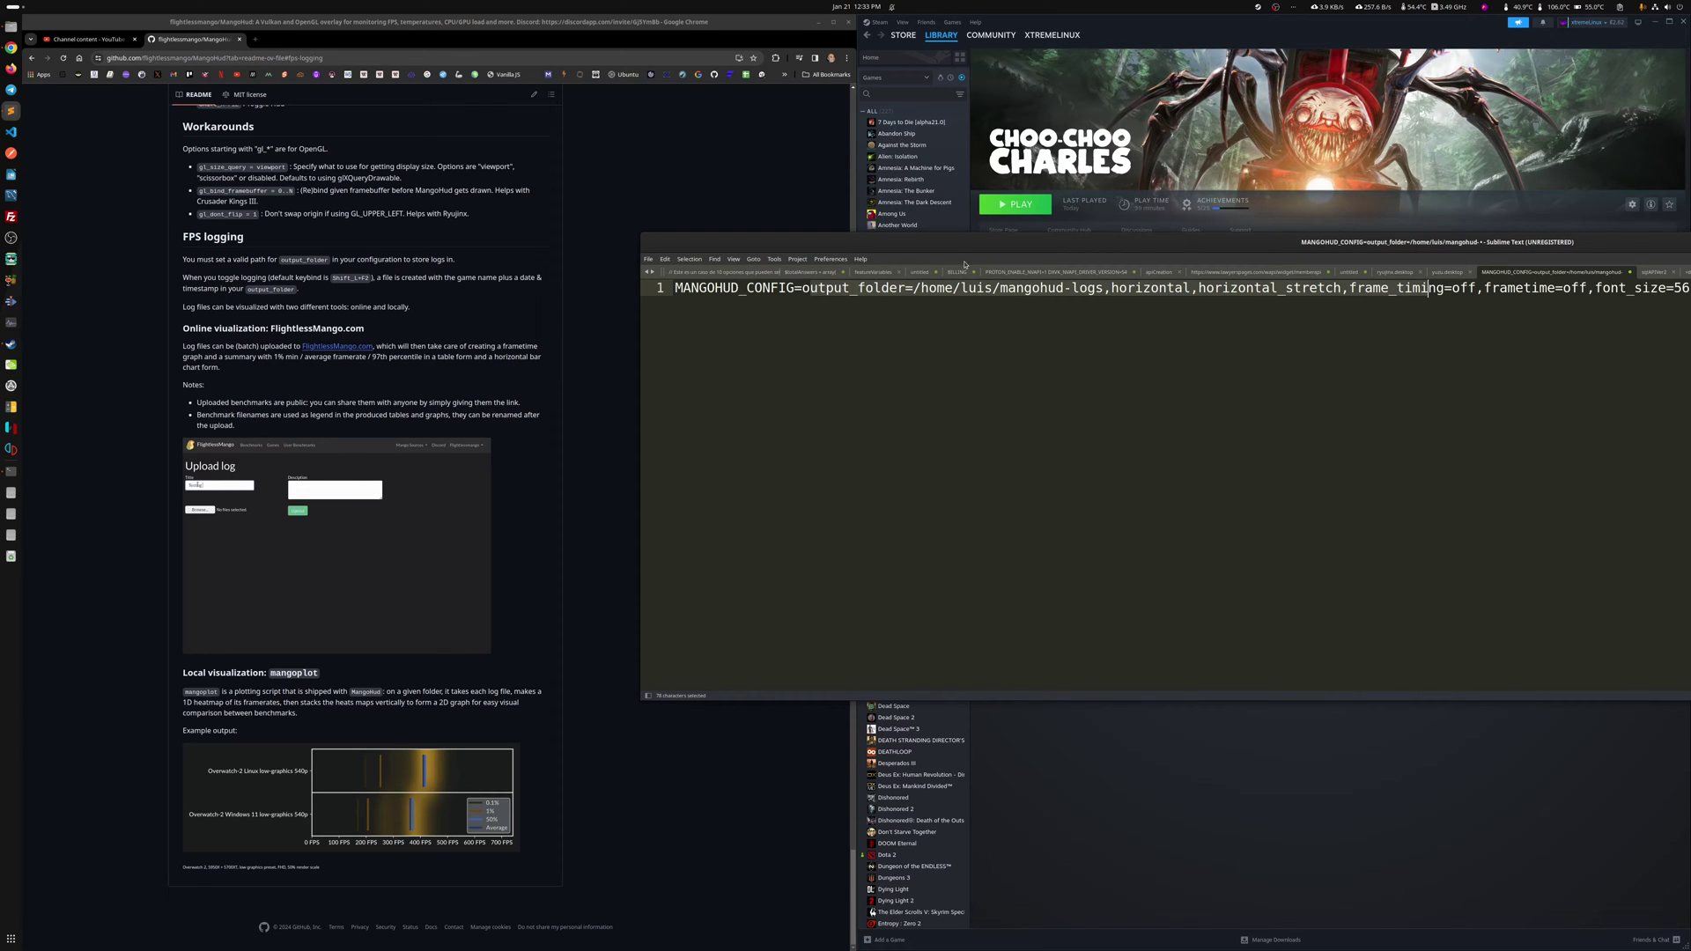
left_click_drag(965, 264, 901, 323)
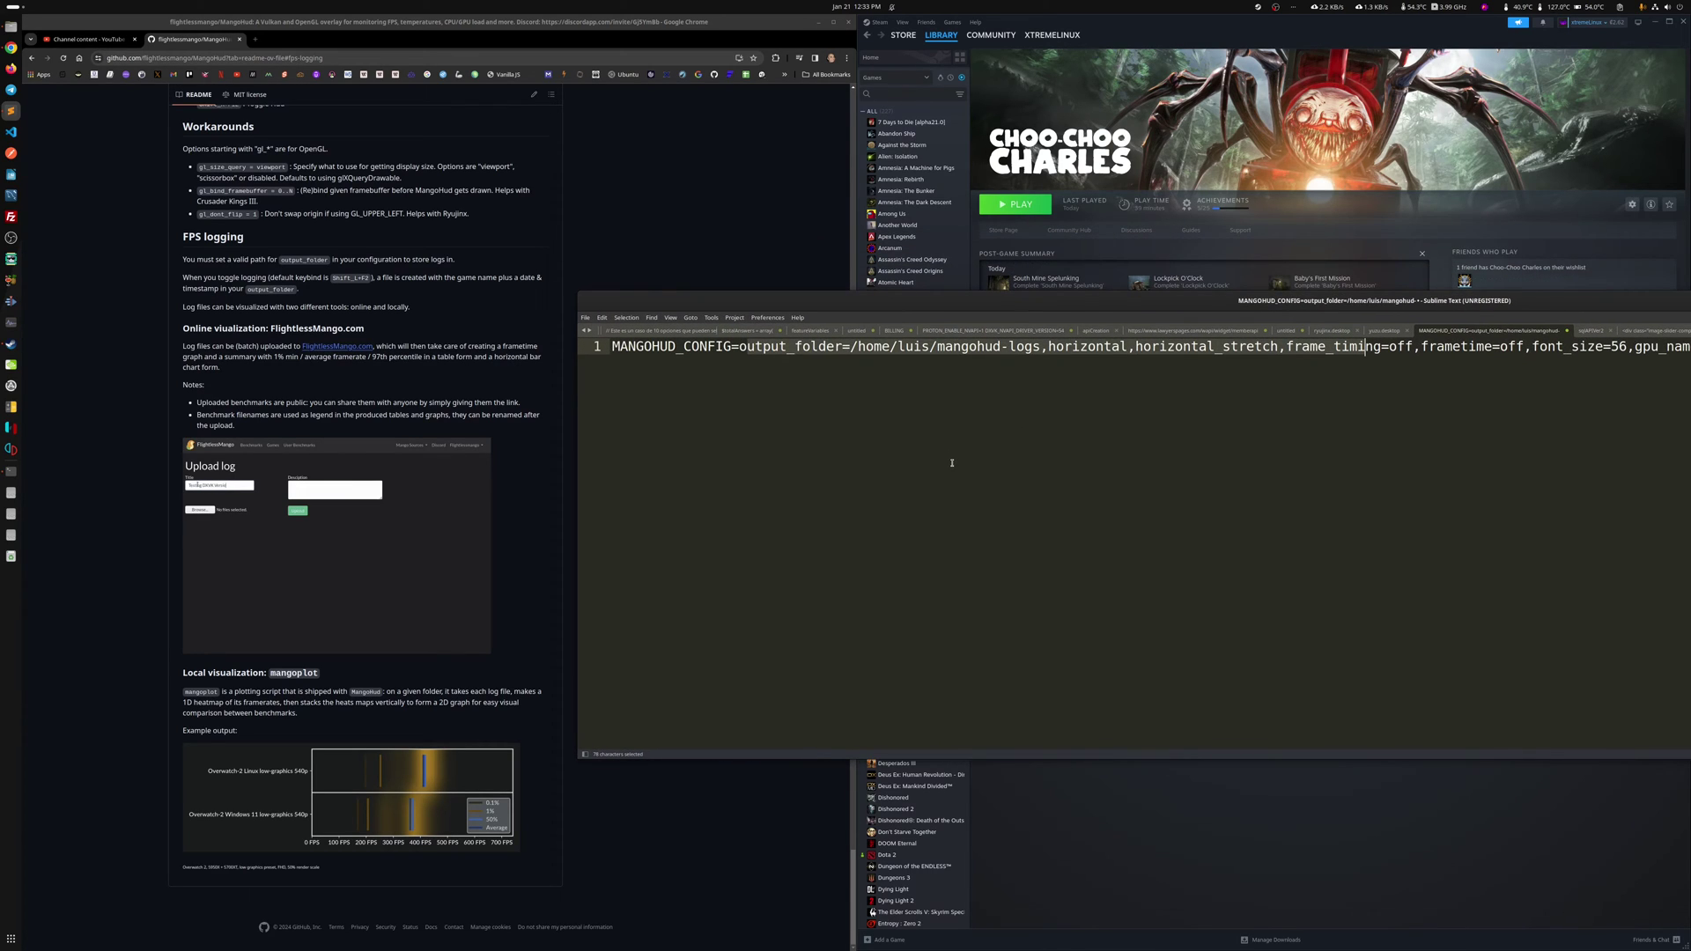
left_click(862, 385)
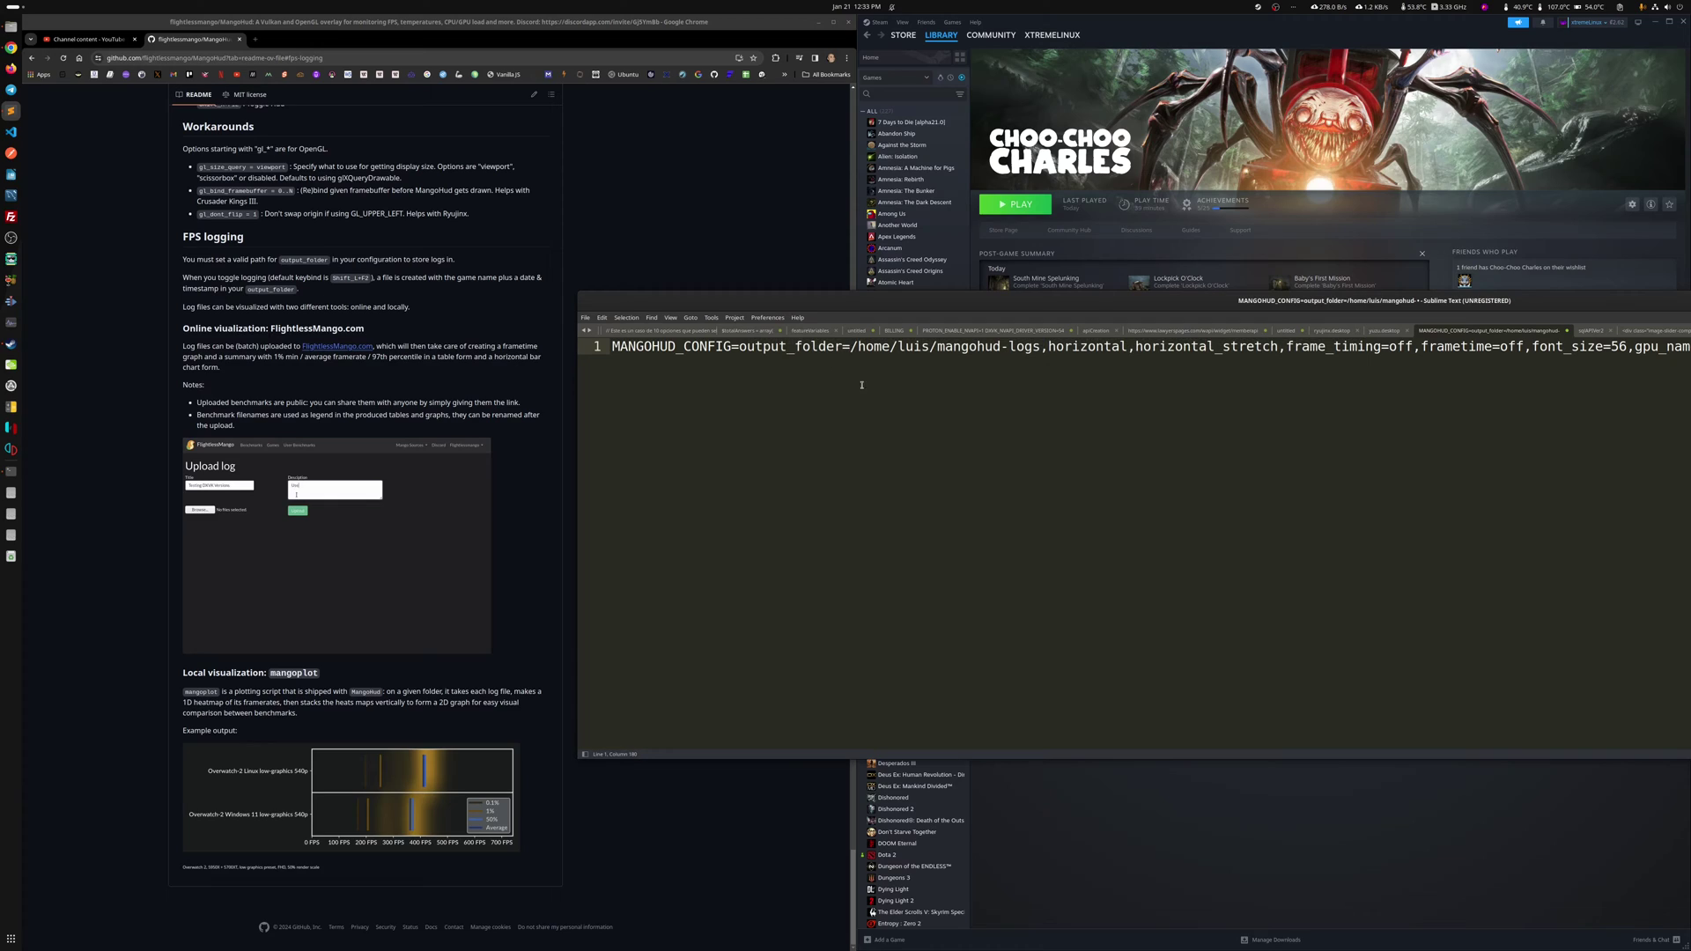
left_click_drag(740, 347, 1047, 347)
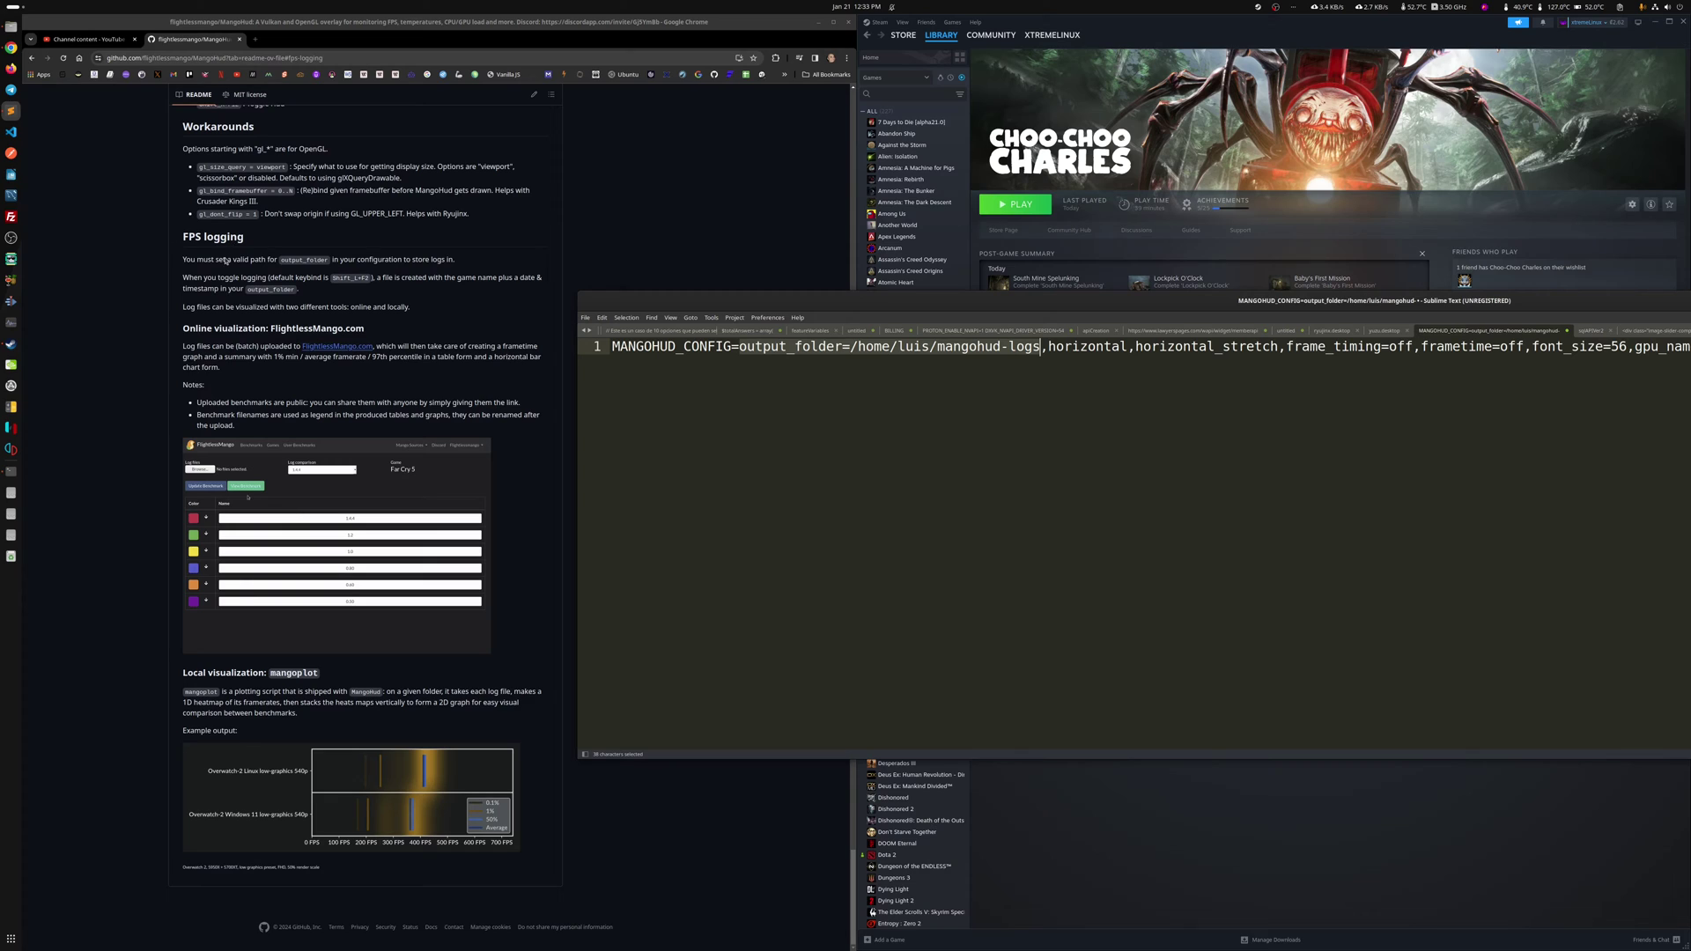
left_click(1054, 370)
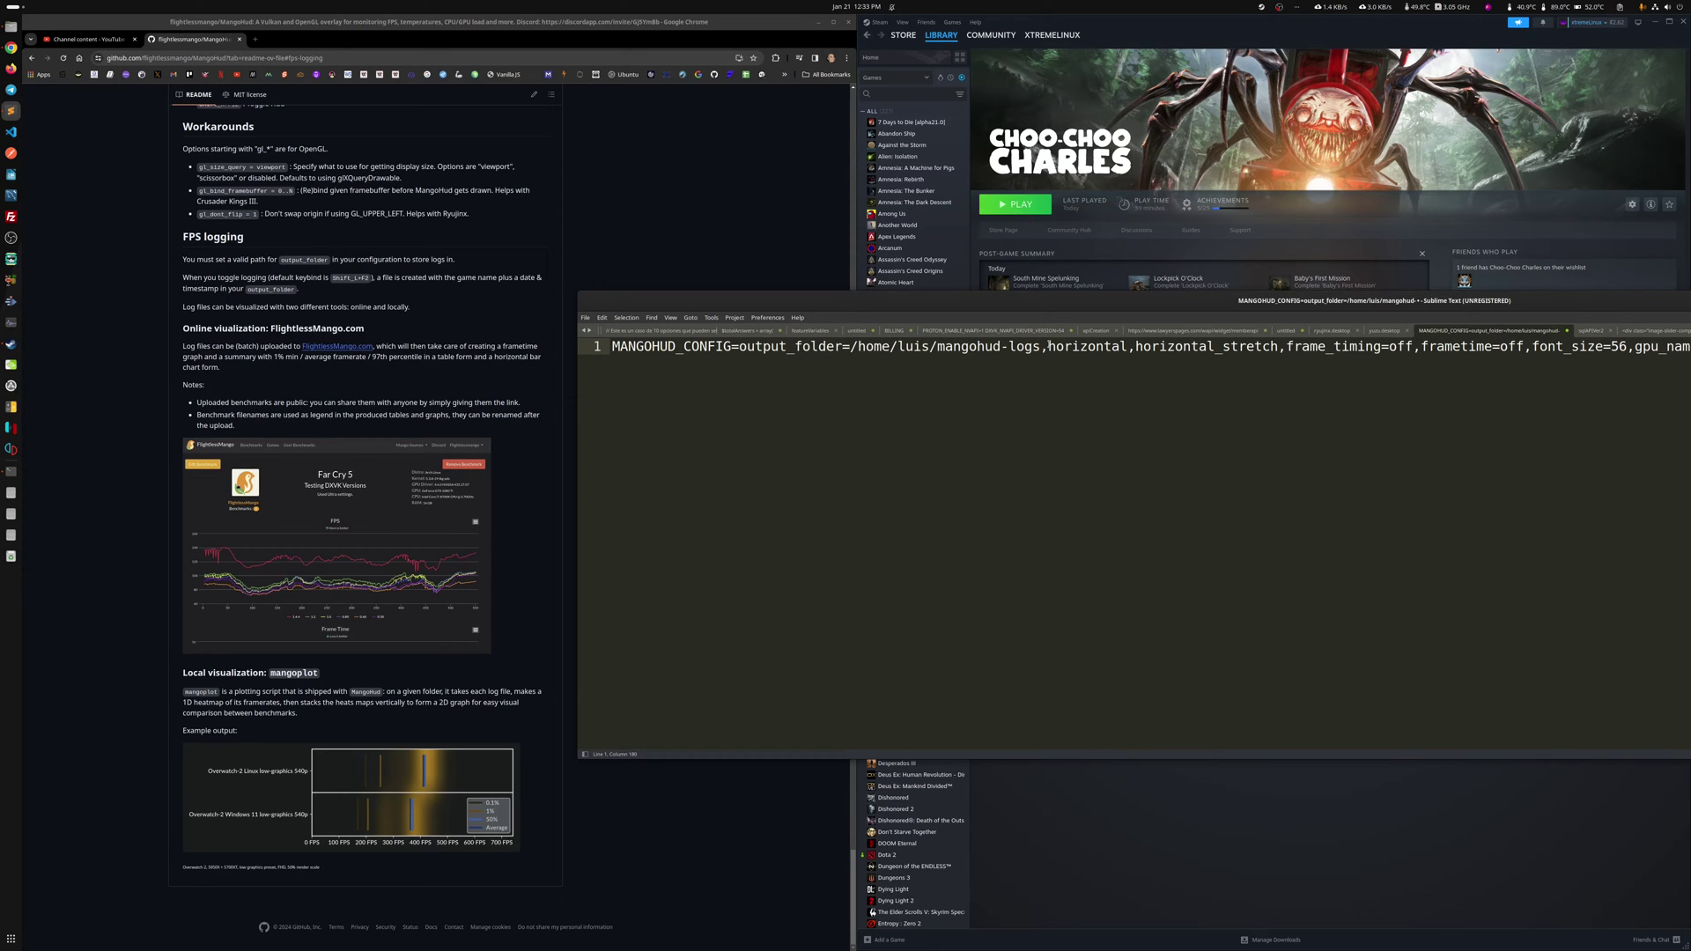
left_click_drag(1048, 345, 1127, 346)
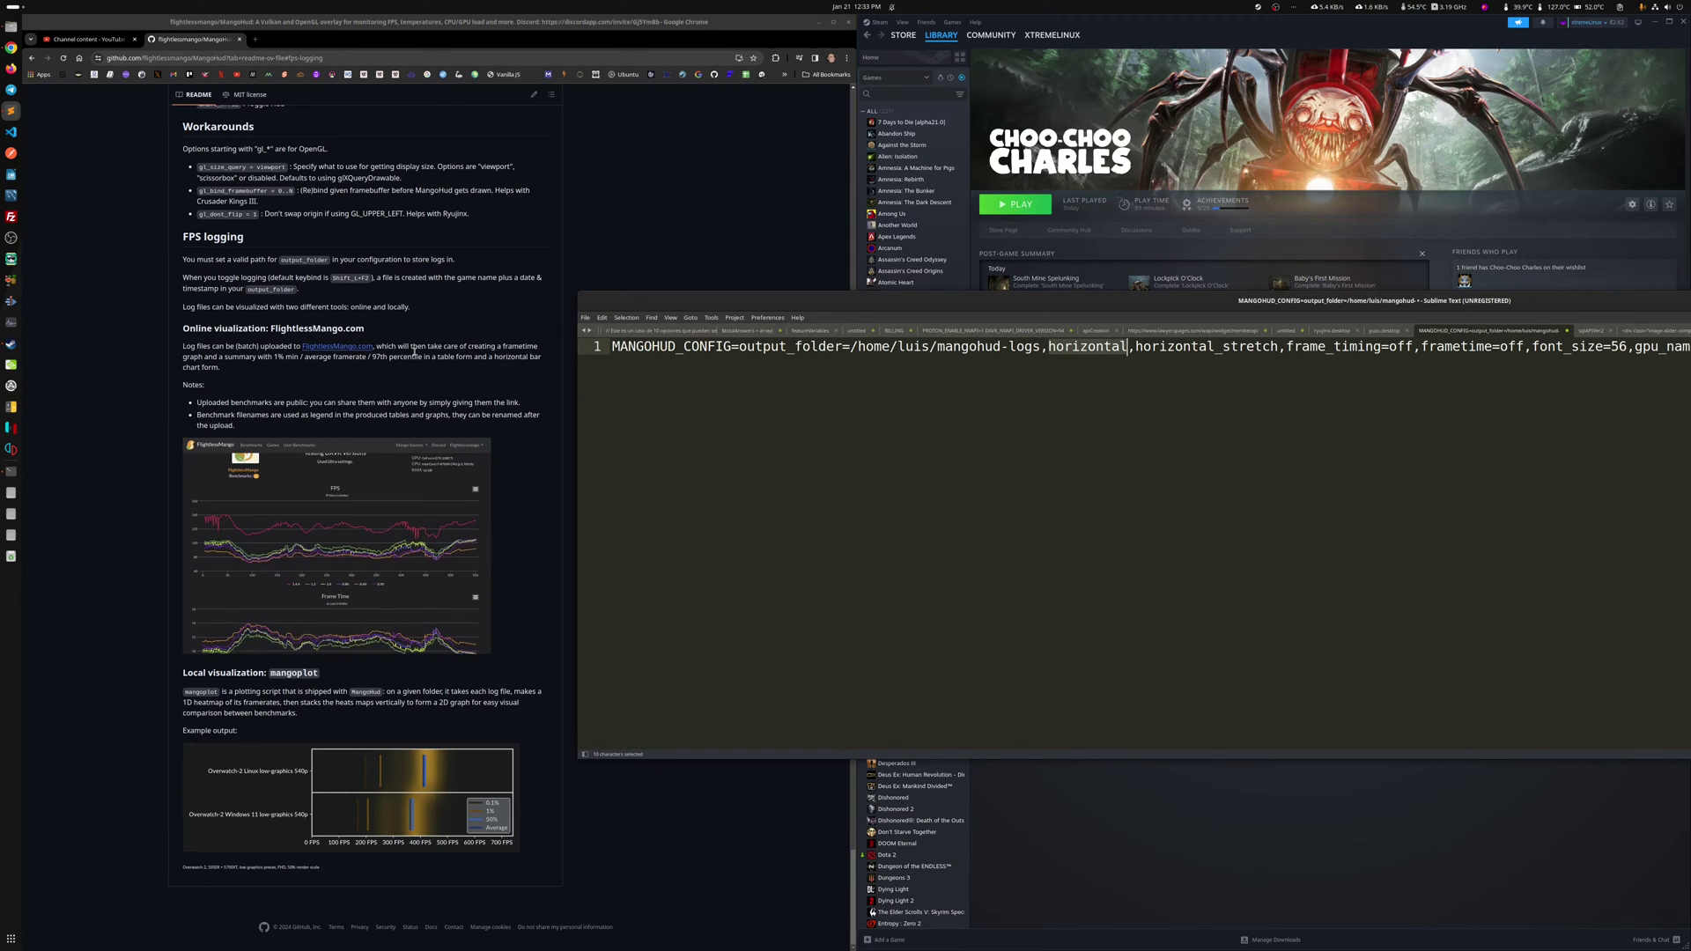
Scroll the MangoHud README up to the parameter table listing horizontal and horizontal_stretch
scroll(403, 344, "up", 4)
scroll(403, 344, "up", 8)
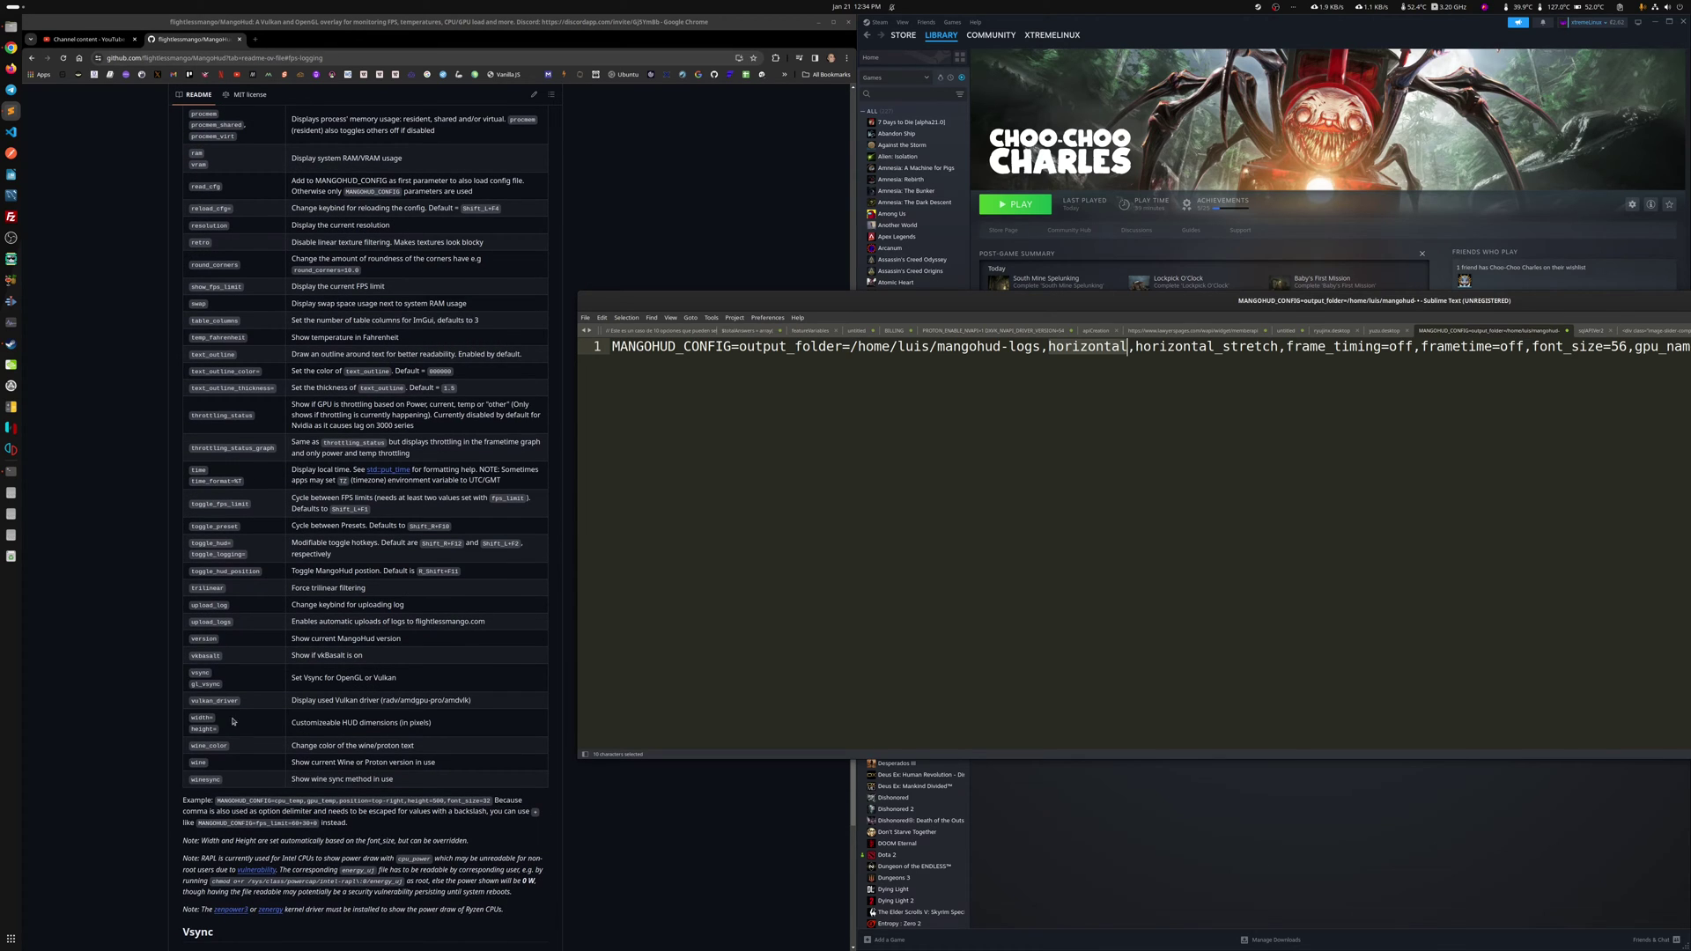
scroll(263, 227, "up", 15)
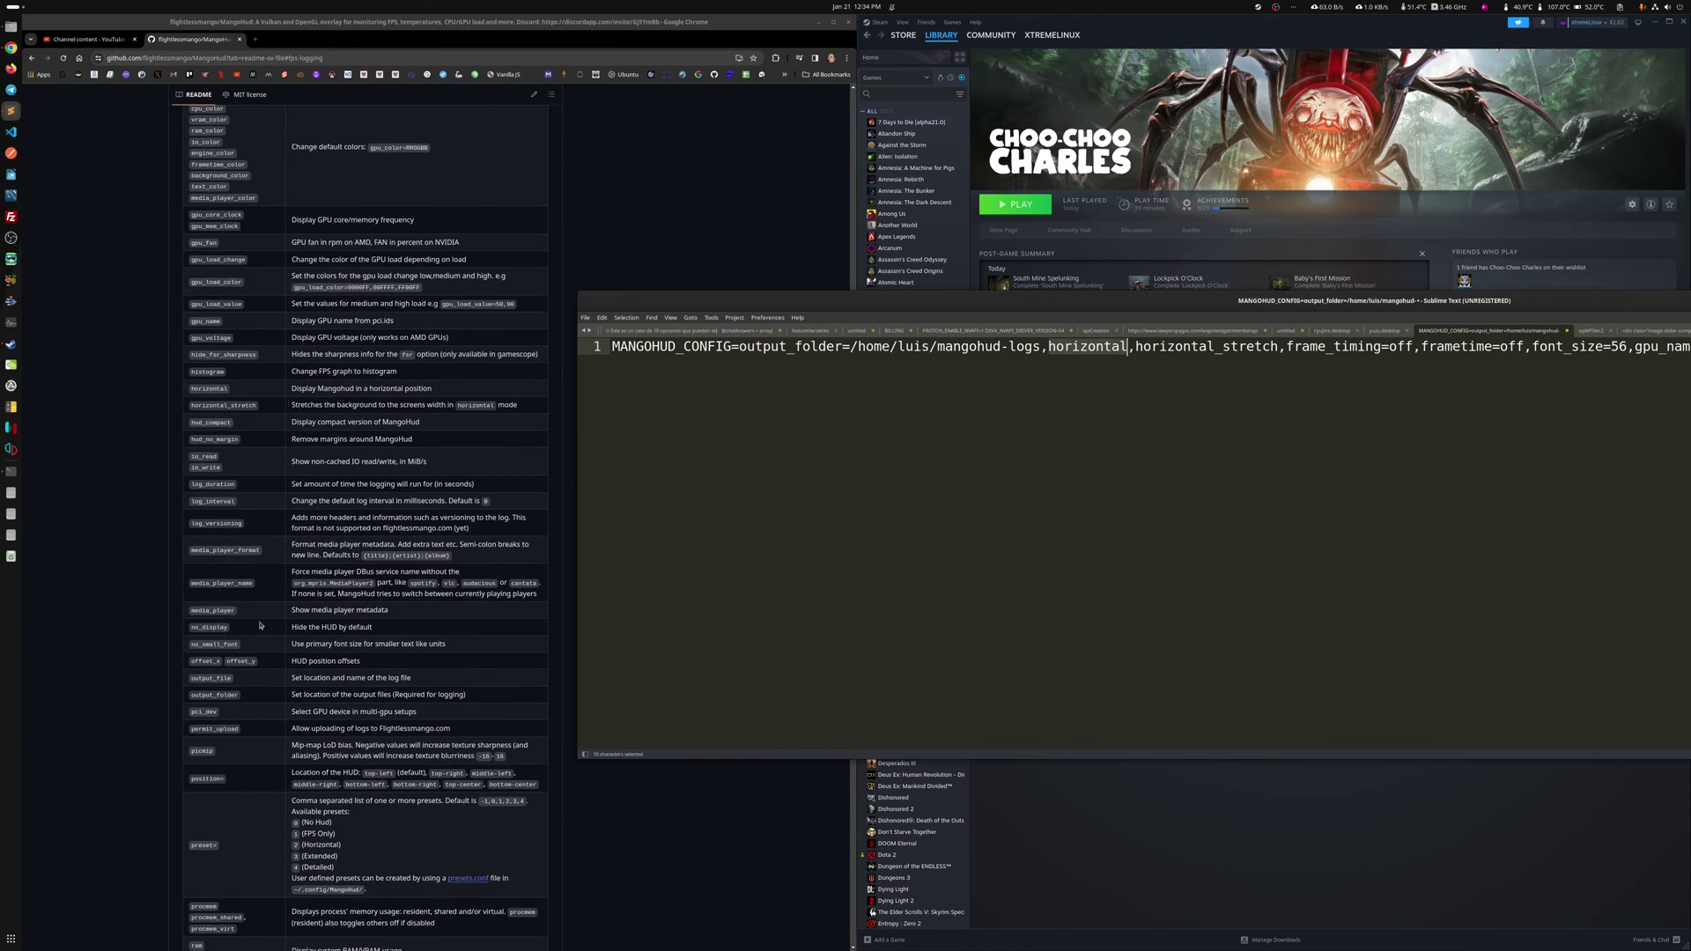
scroll(263, 618, "up", 10)
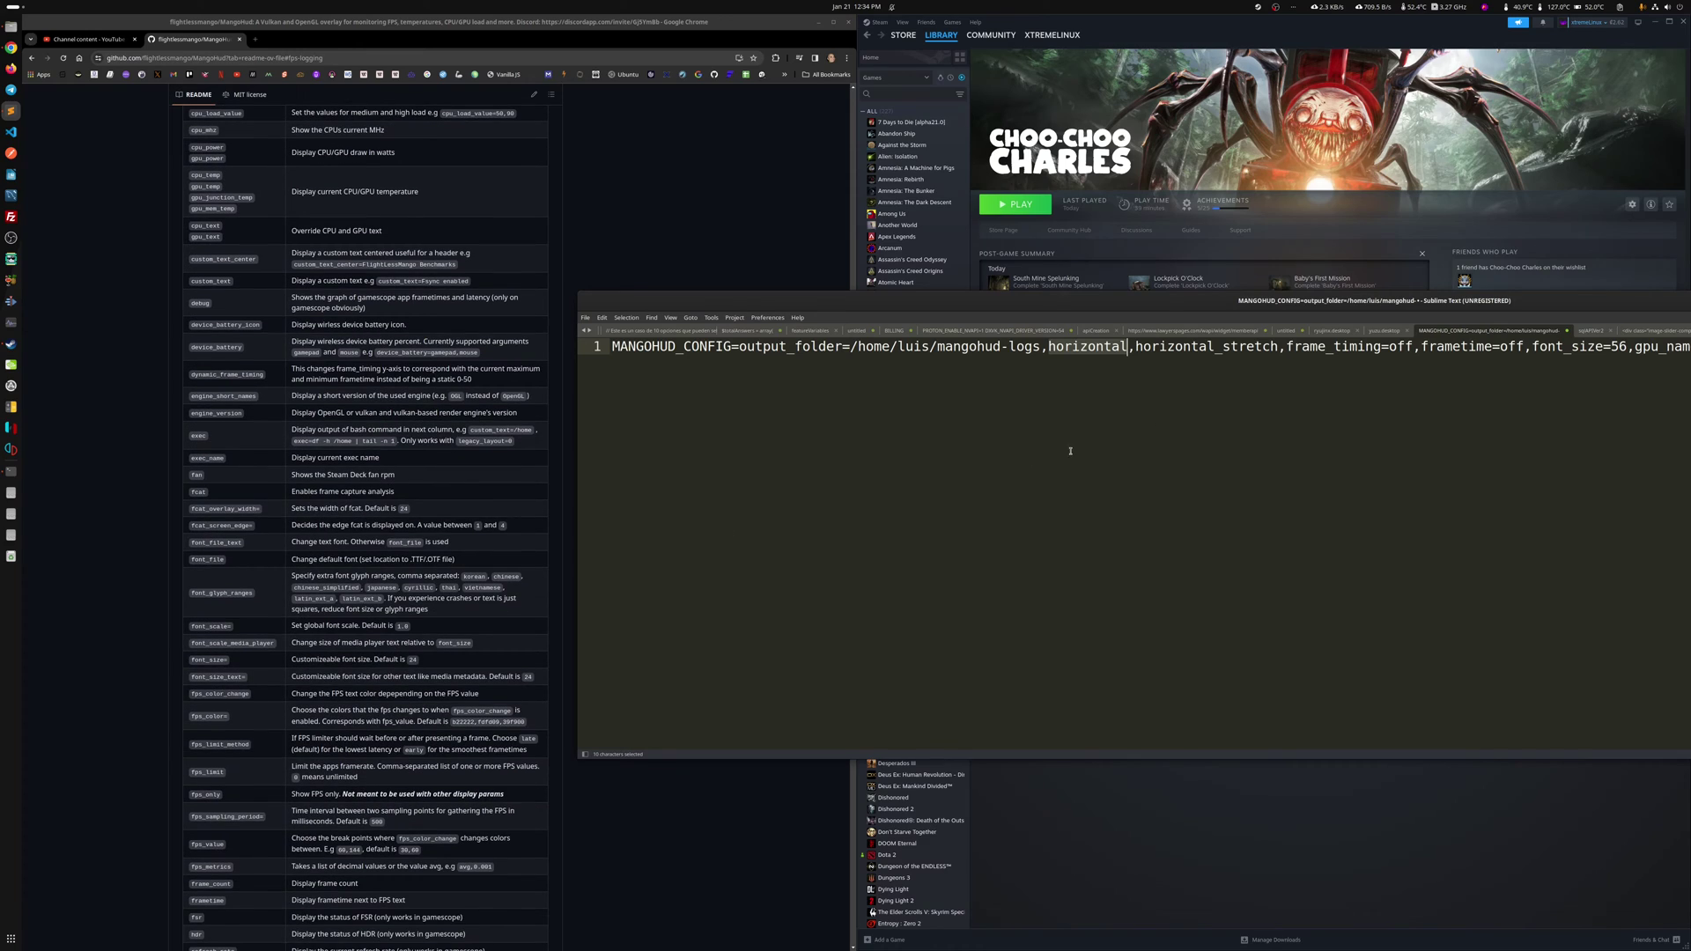
left_click(1152, 426)
Highlight horizontal_stretch and frame_timing=off in the config line, repositioning the editor beside the README
left_click_drag(1136, 347, 1279, 347)
left_click_drag(1187, 301, 1041, 352)
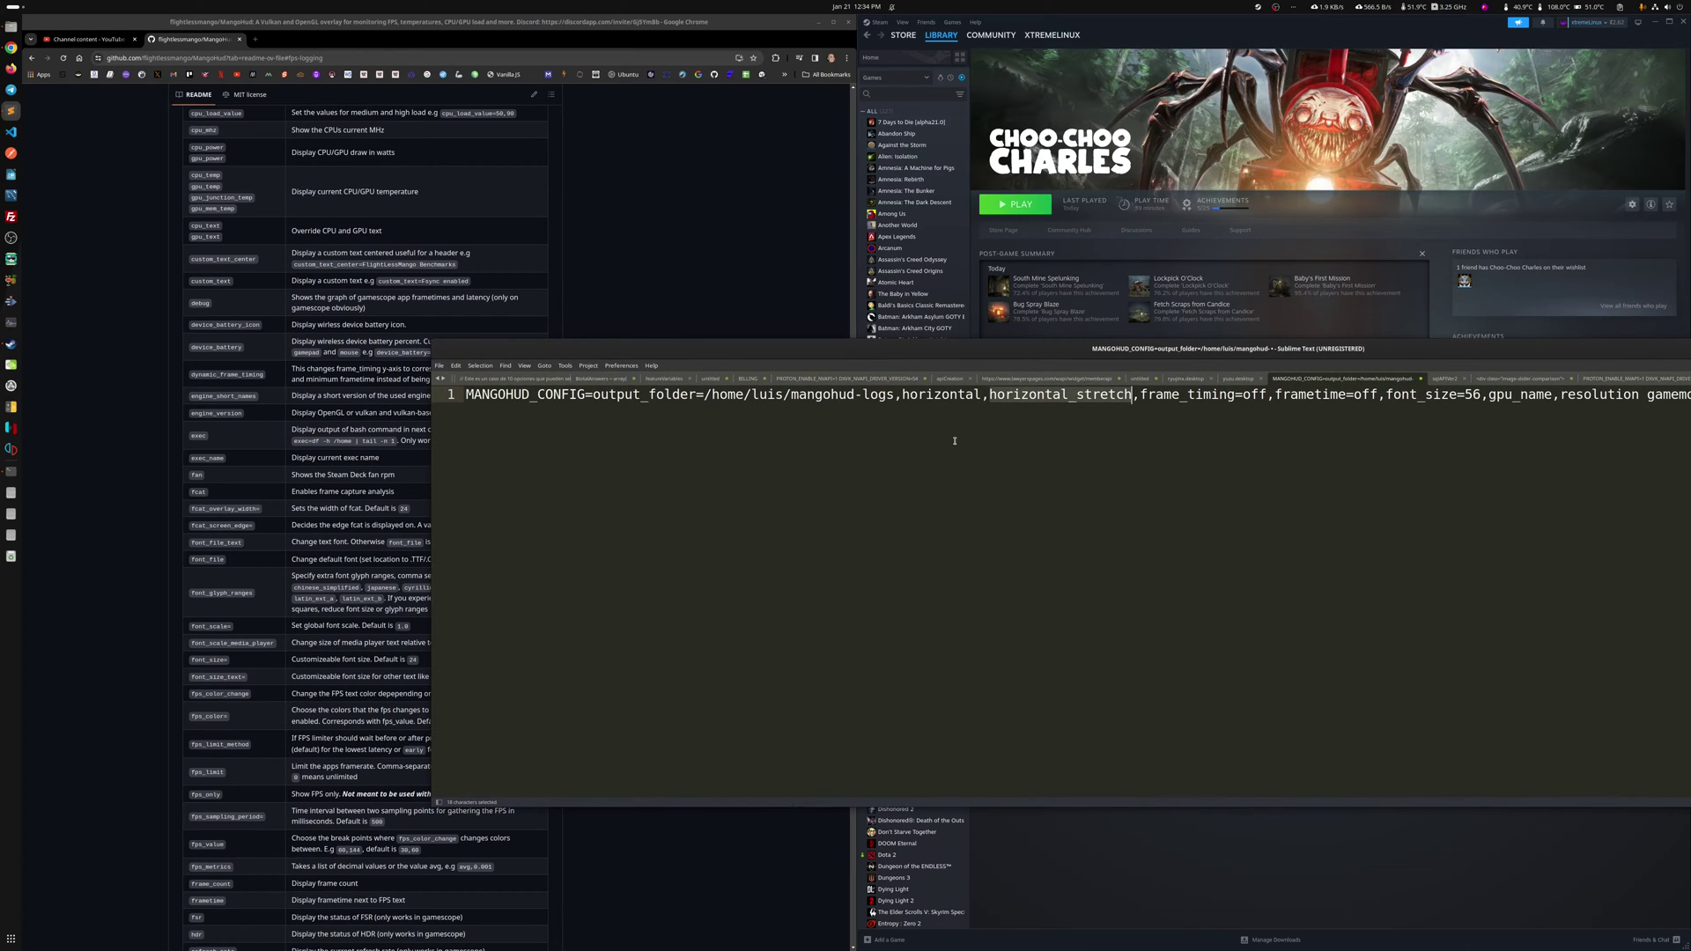
left_click(1002, 393)
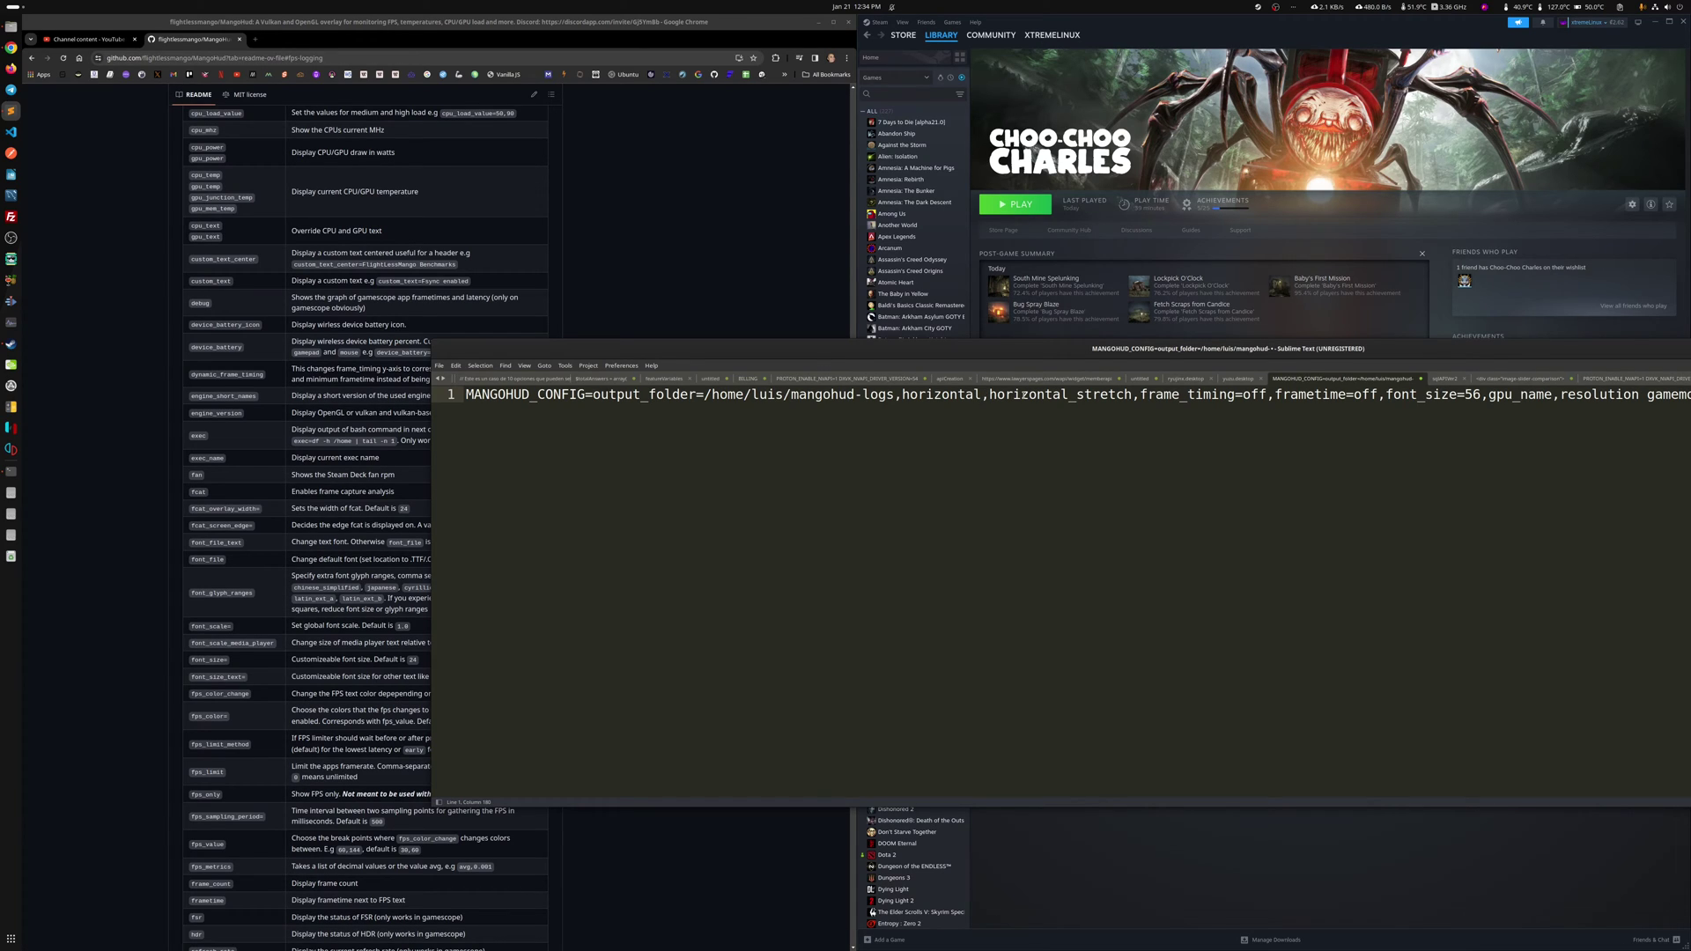
left_click_drag(1045, 353, 991, 369)
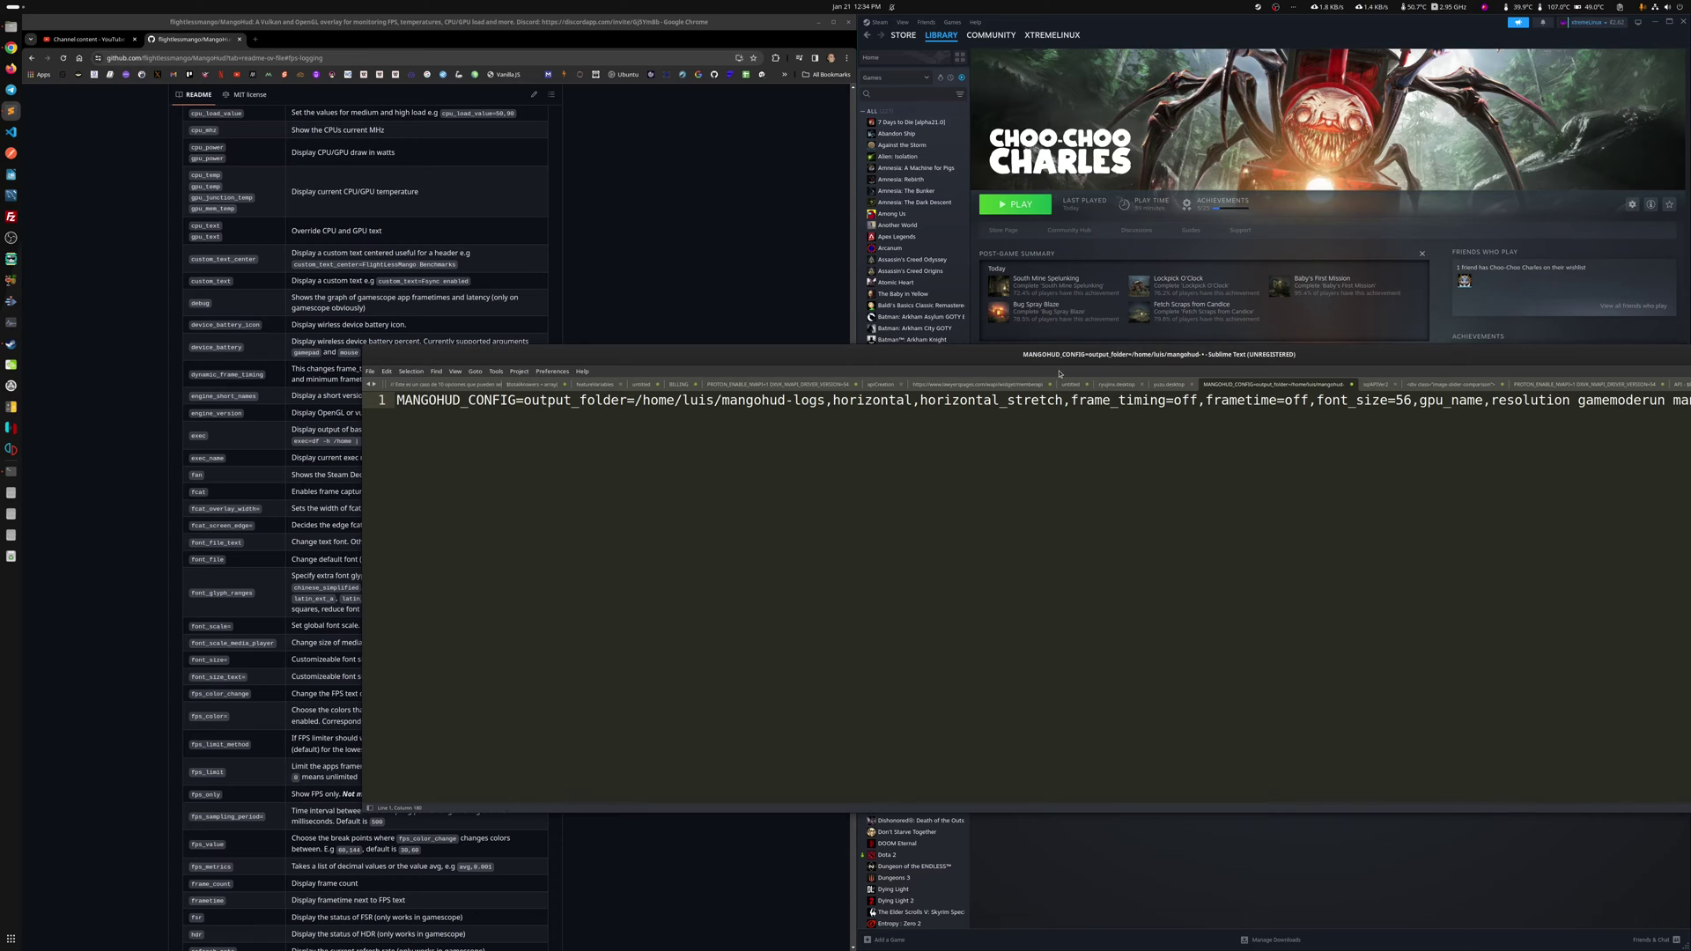
left_click_drag(1059, 373, 1151, 411)
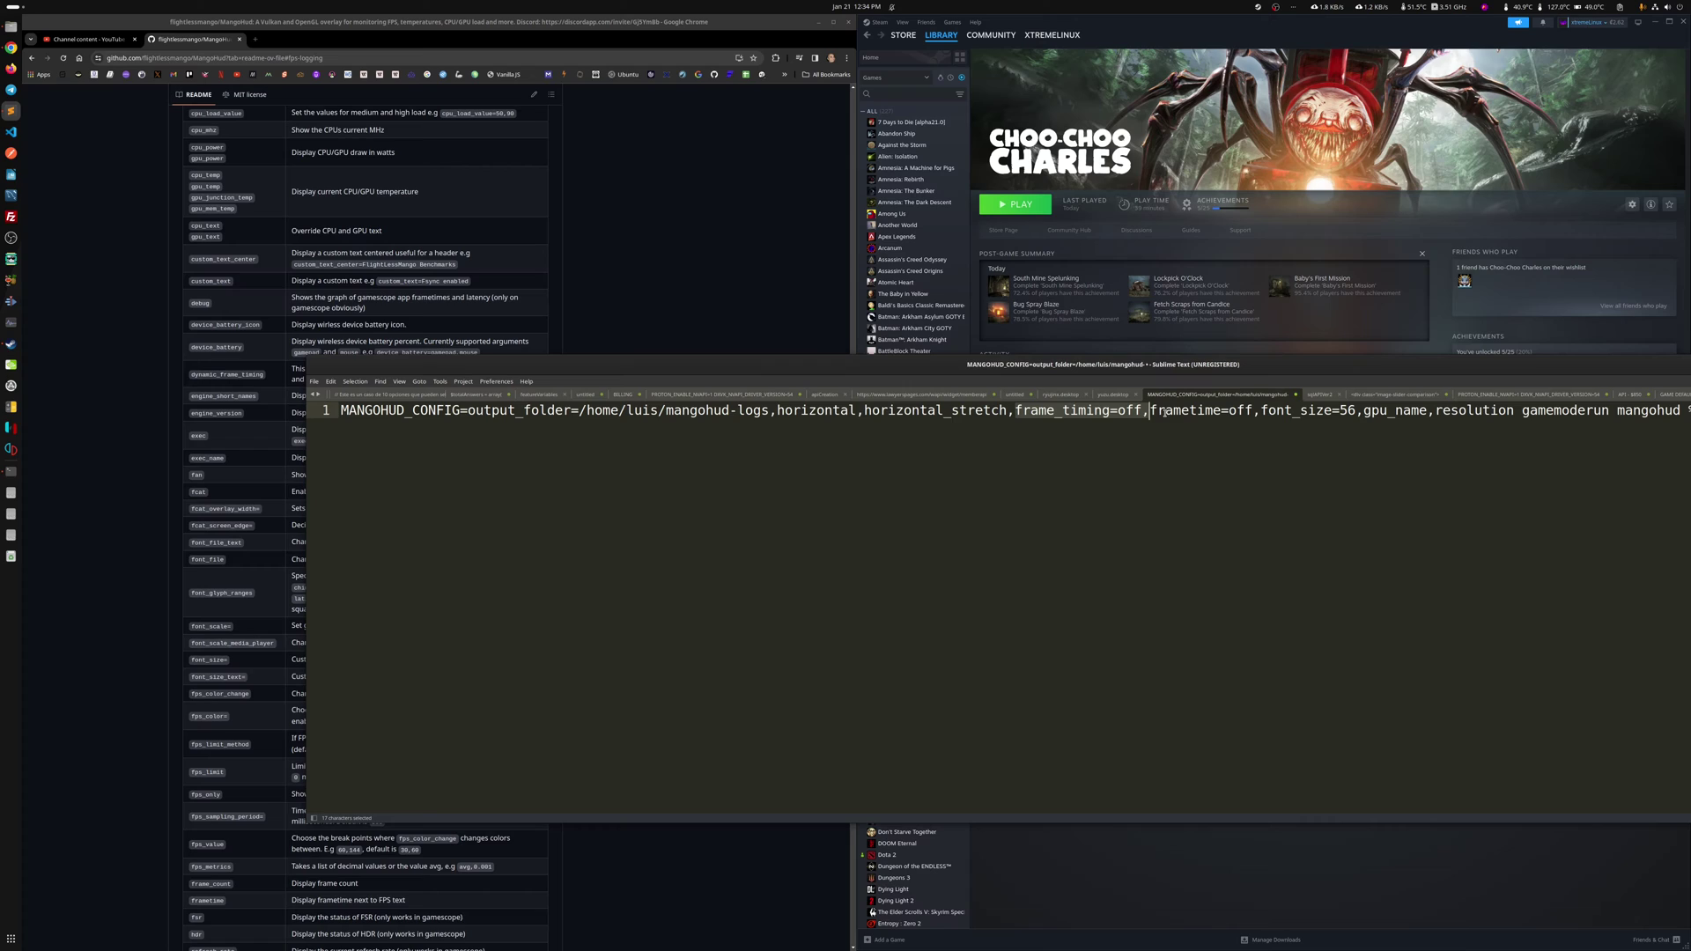
left_click(1140, 468)
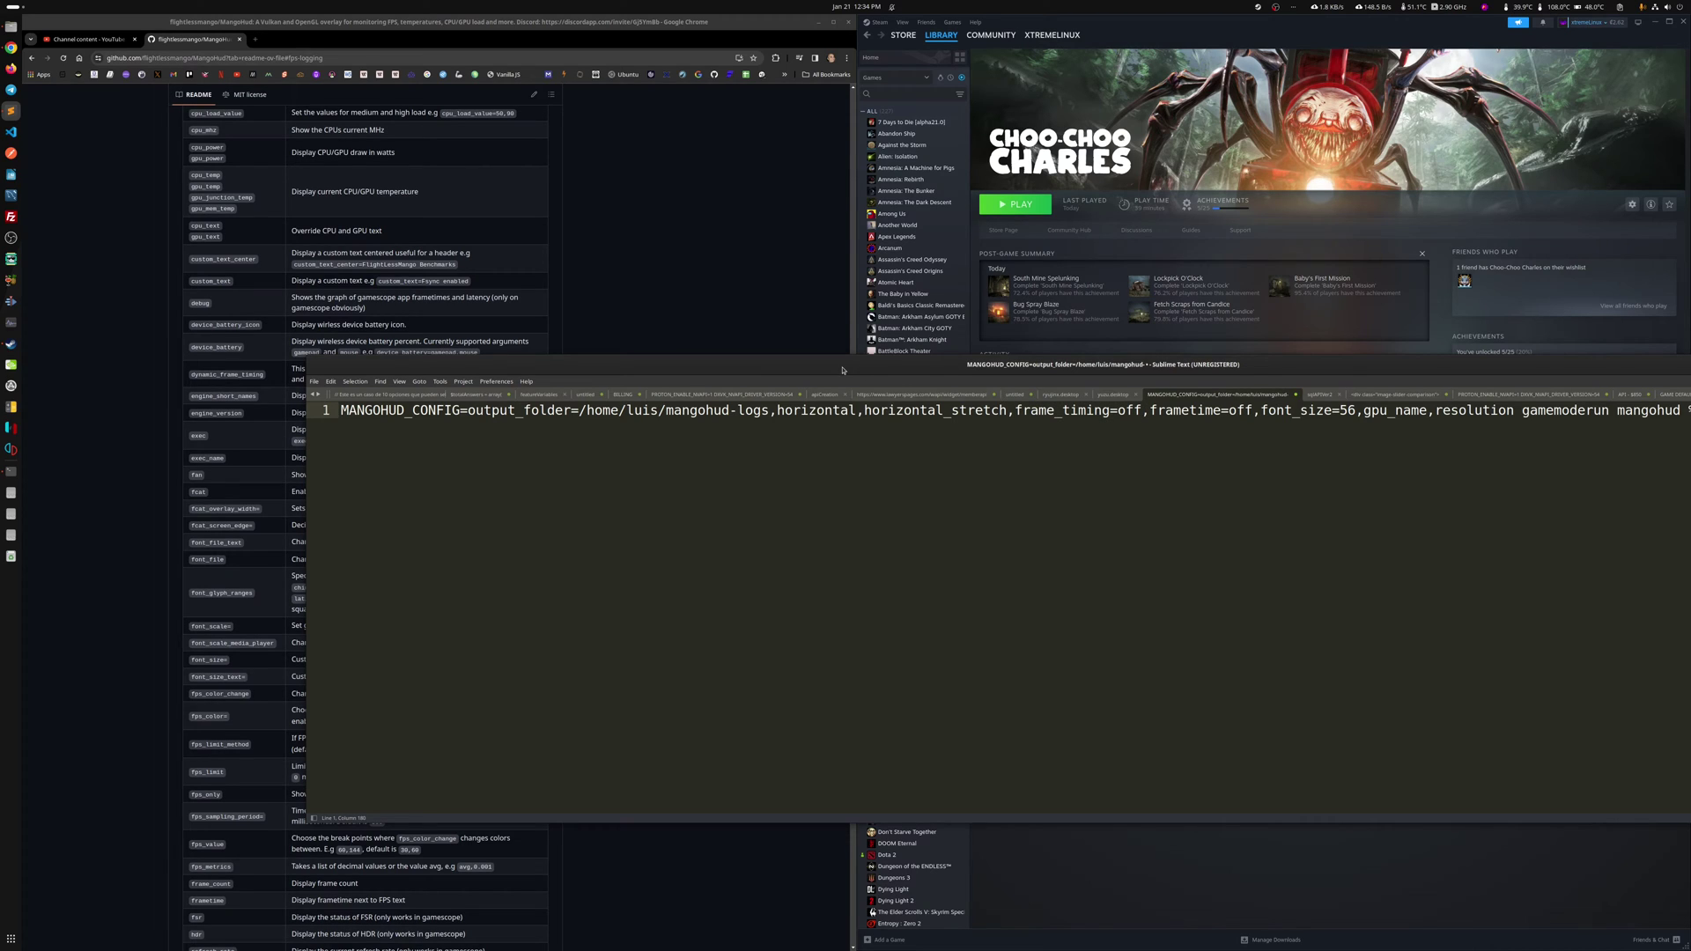
left_click_drag(842, 370, 1025, 344)
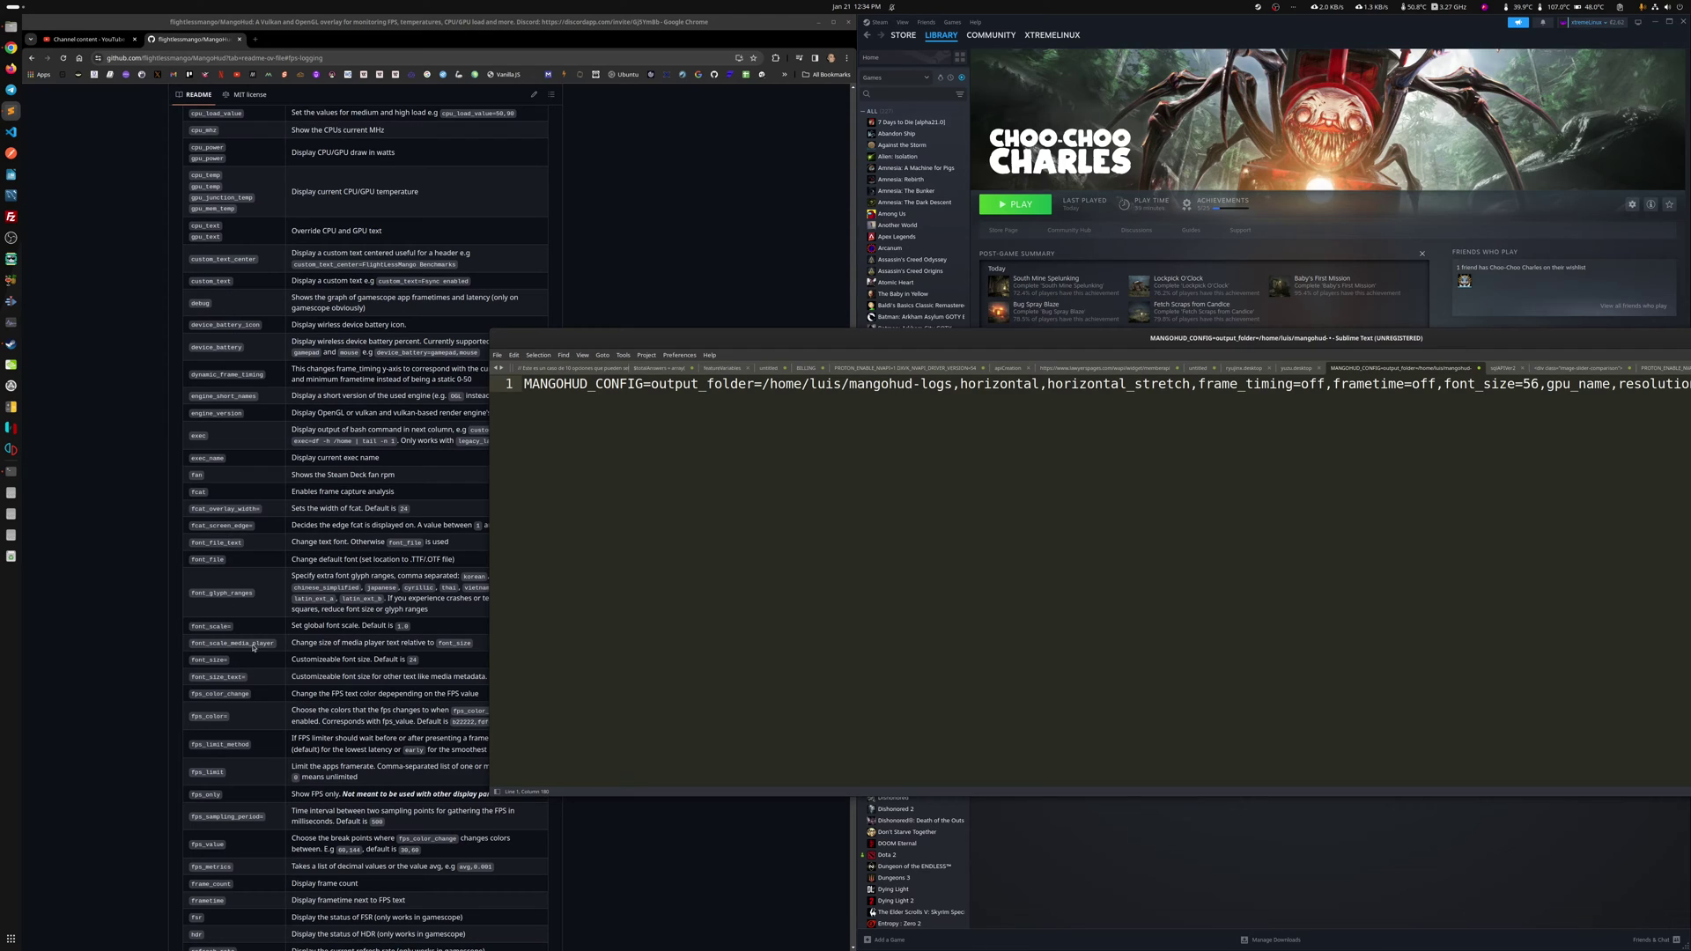
Scroll to the end of the README option table, then copy frame_timing from the config line
scroll(225, 627, "down", 5)
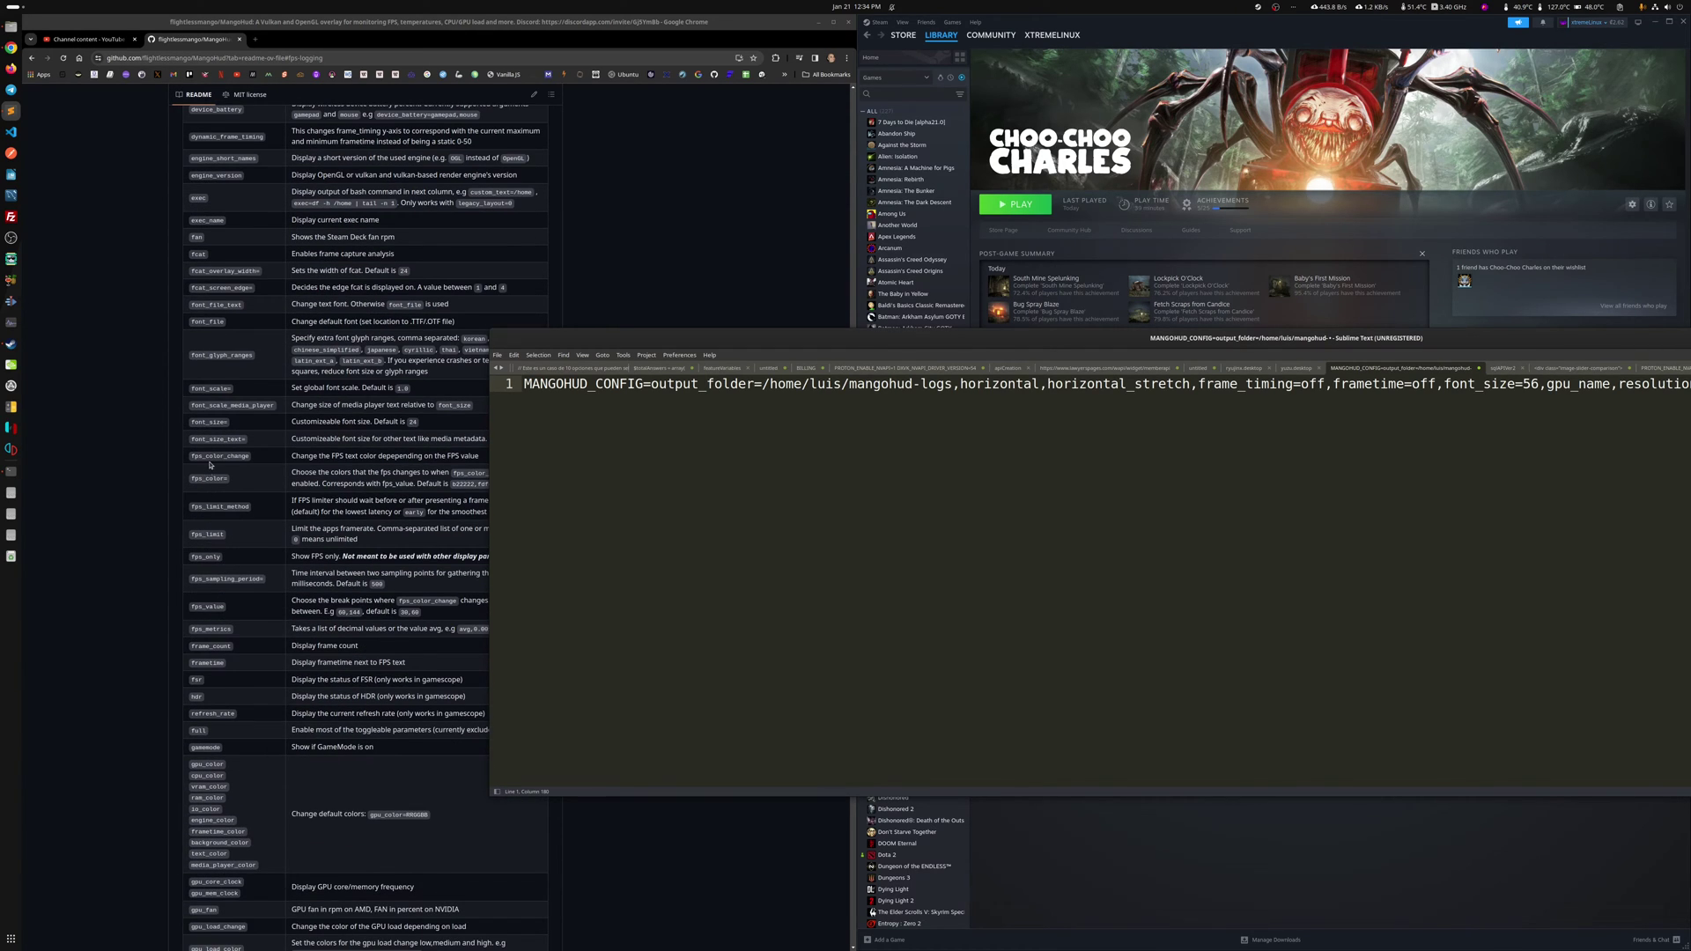
scroll(230, 601, "down", 4)
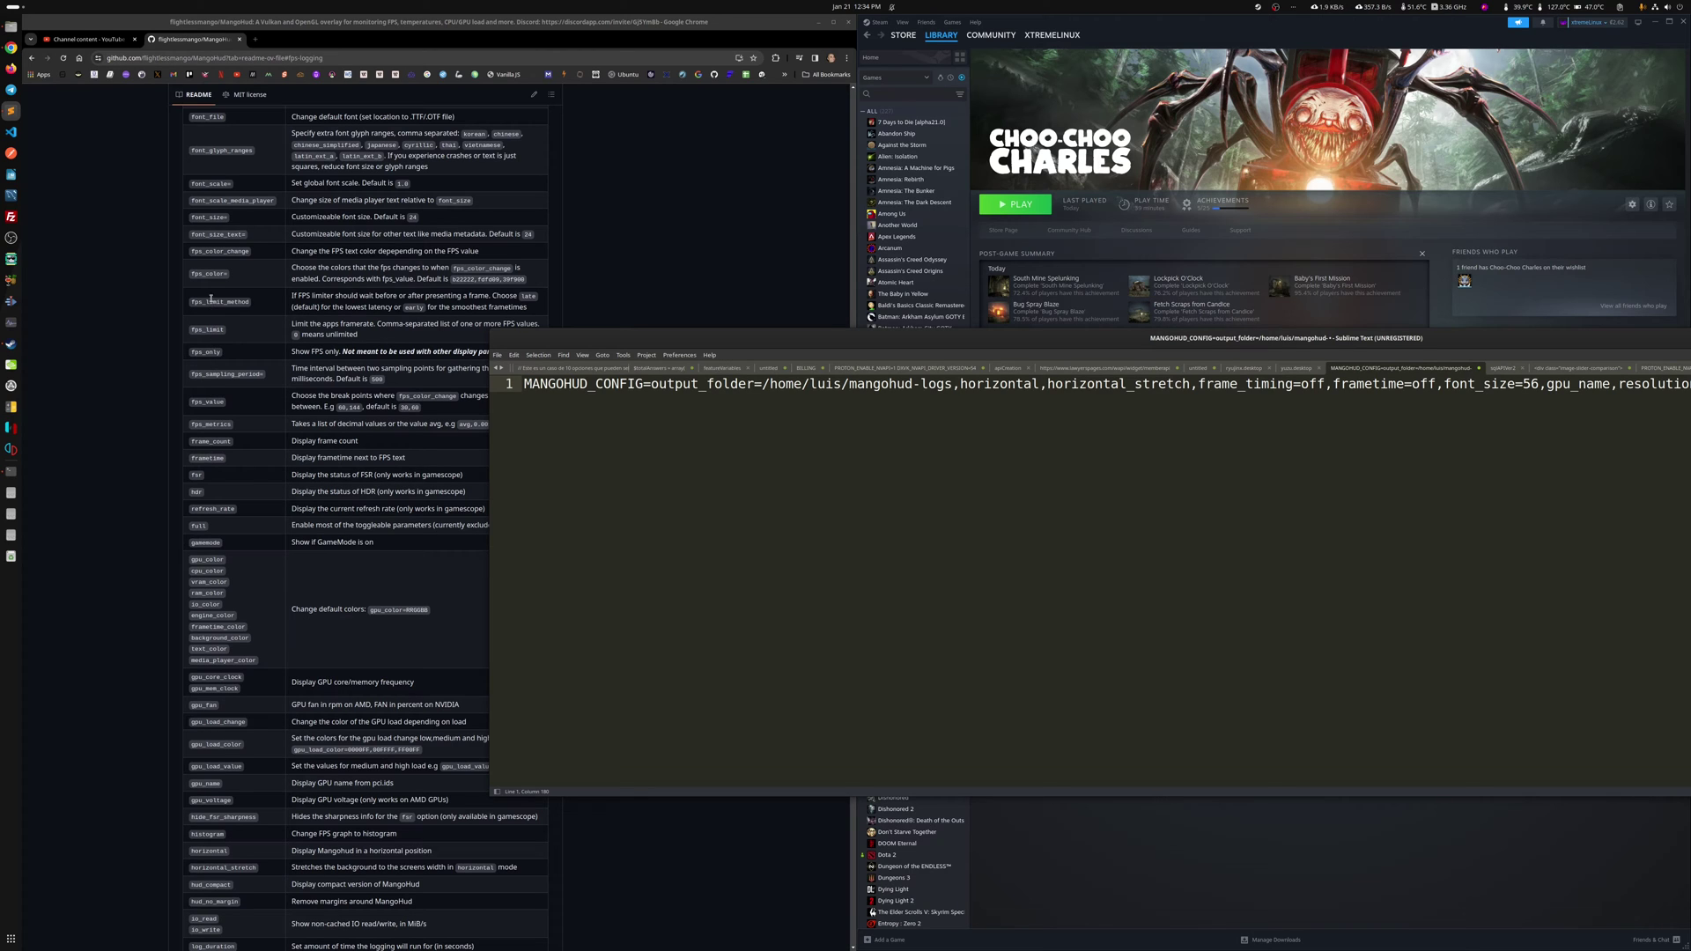
scroll(215, 257, "up", 2)
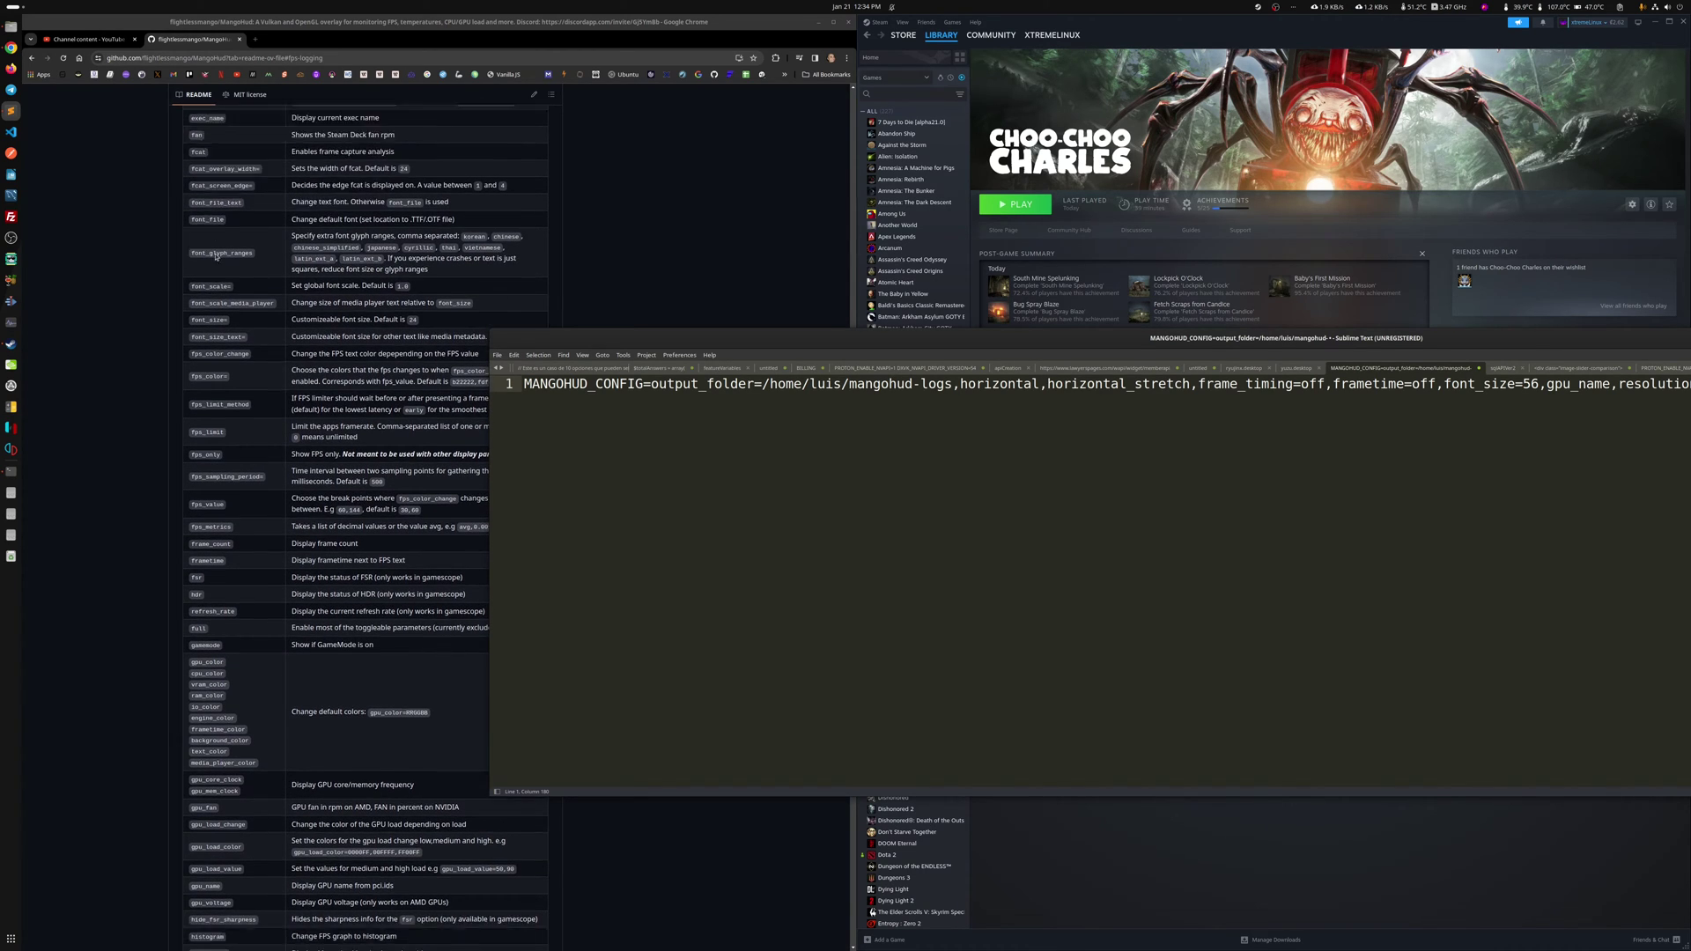
scroll(216, 257, "down", 15)
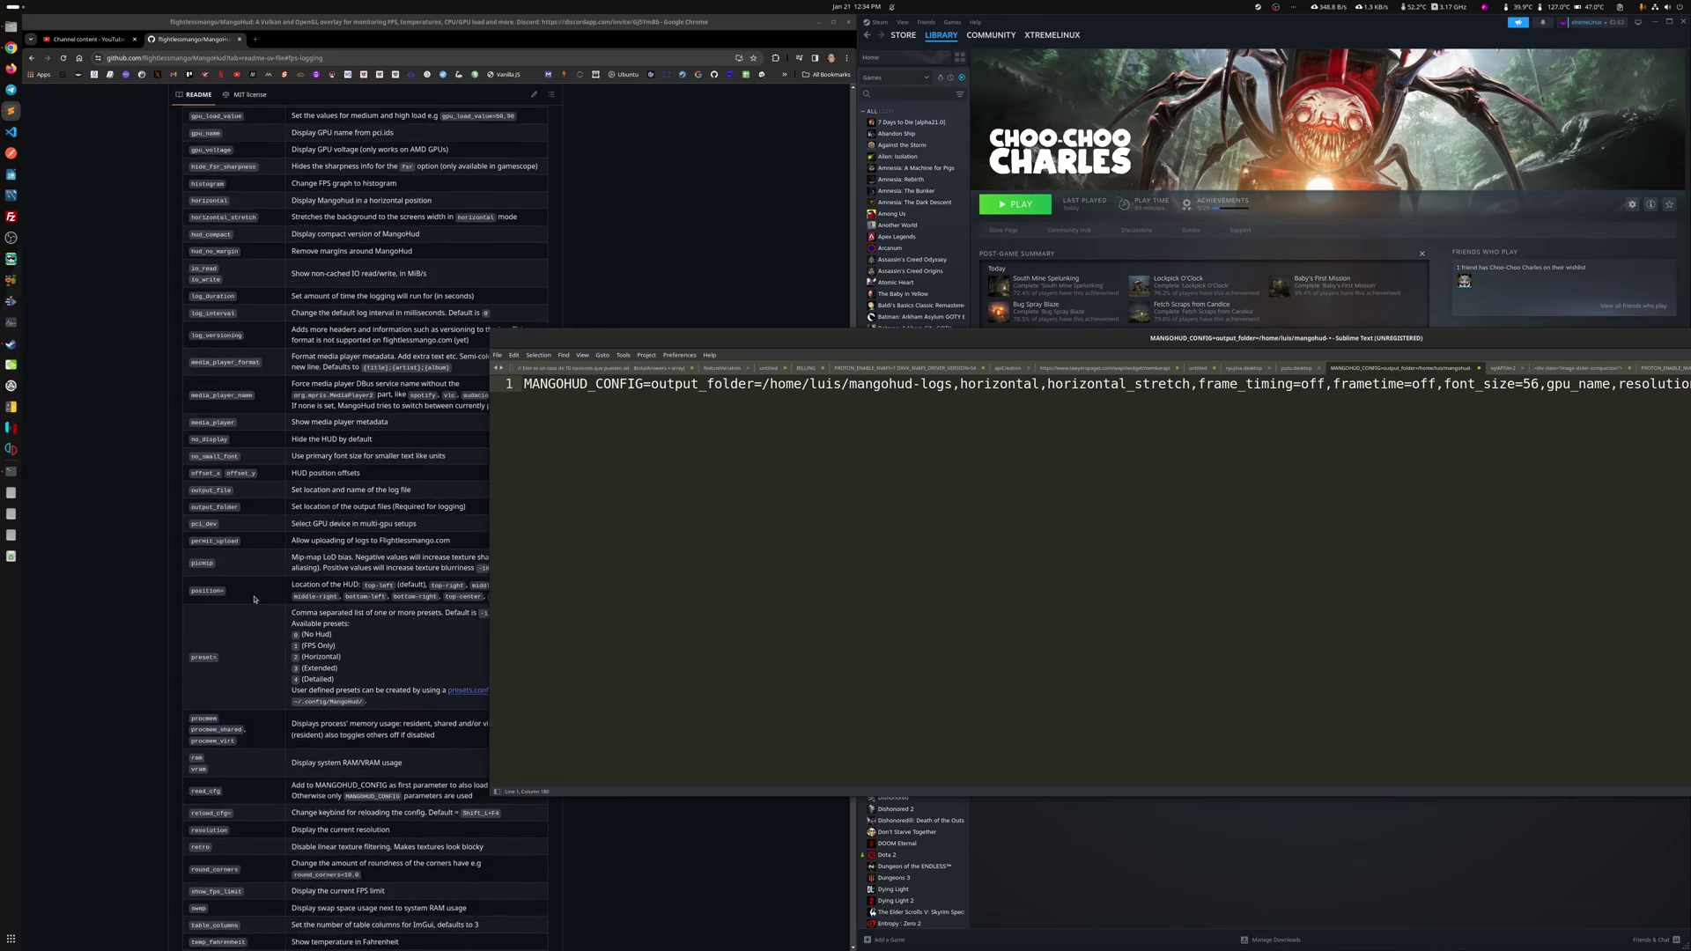
scroll(254, 600, "down", 13)
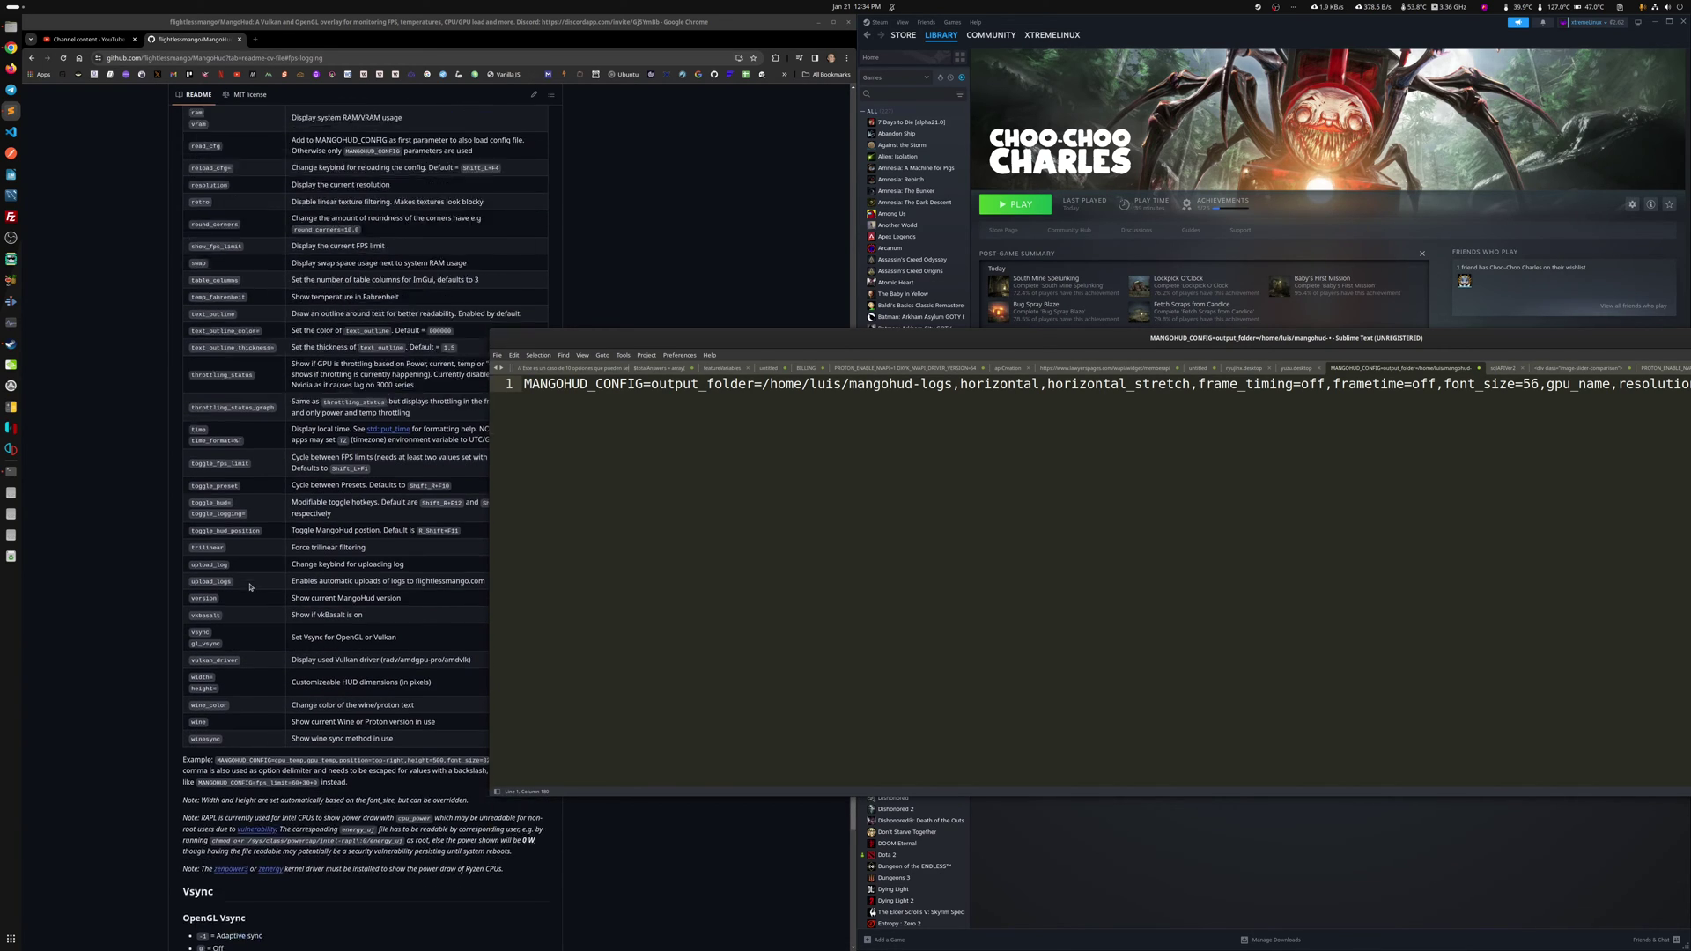
scroll(250, 588, "down", 1)
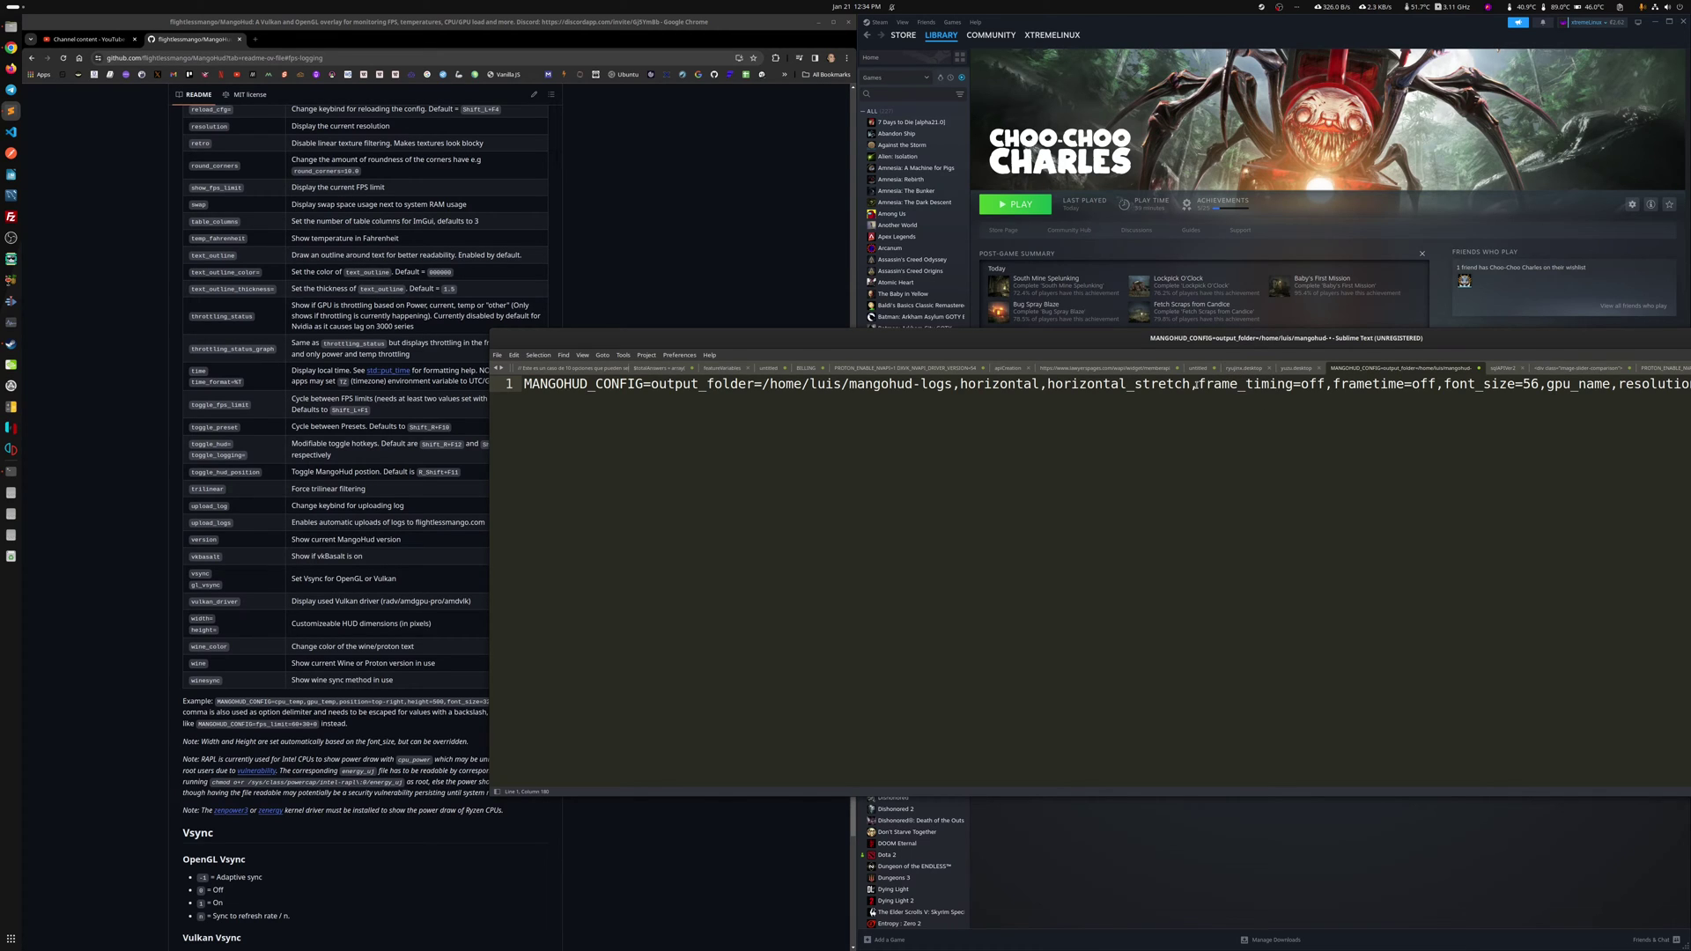
left_click_drag(1196, 385, 1293, 385)
key("ctrl+c")
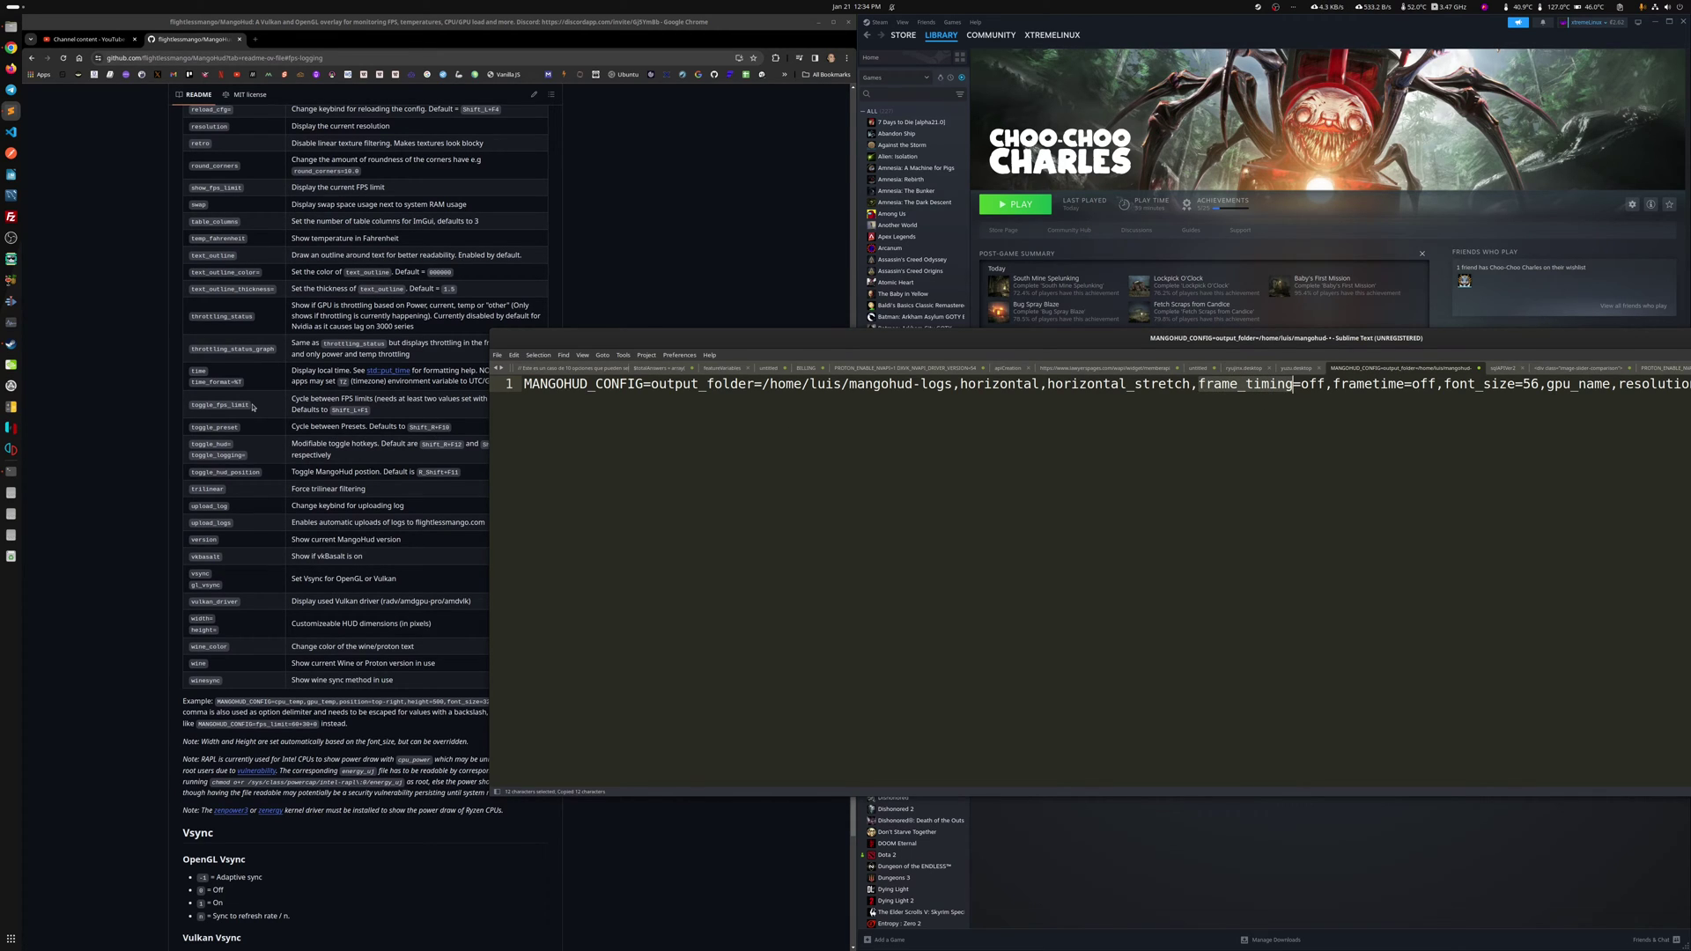
Search the MangoHud README in Chrome for frame_timing, finding 3 matches
left_click(253, 406)
key("ctrl+f")
key("ctrl+v")
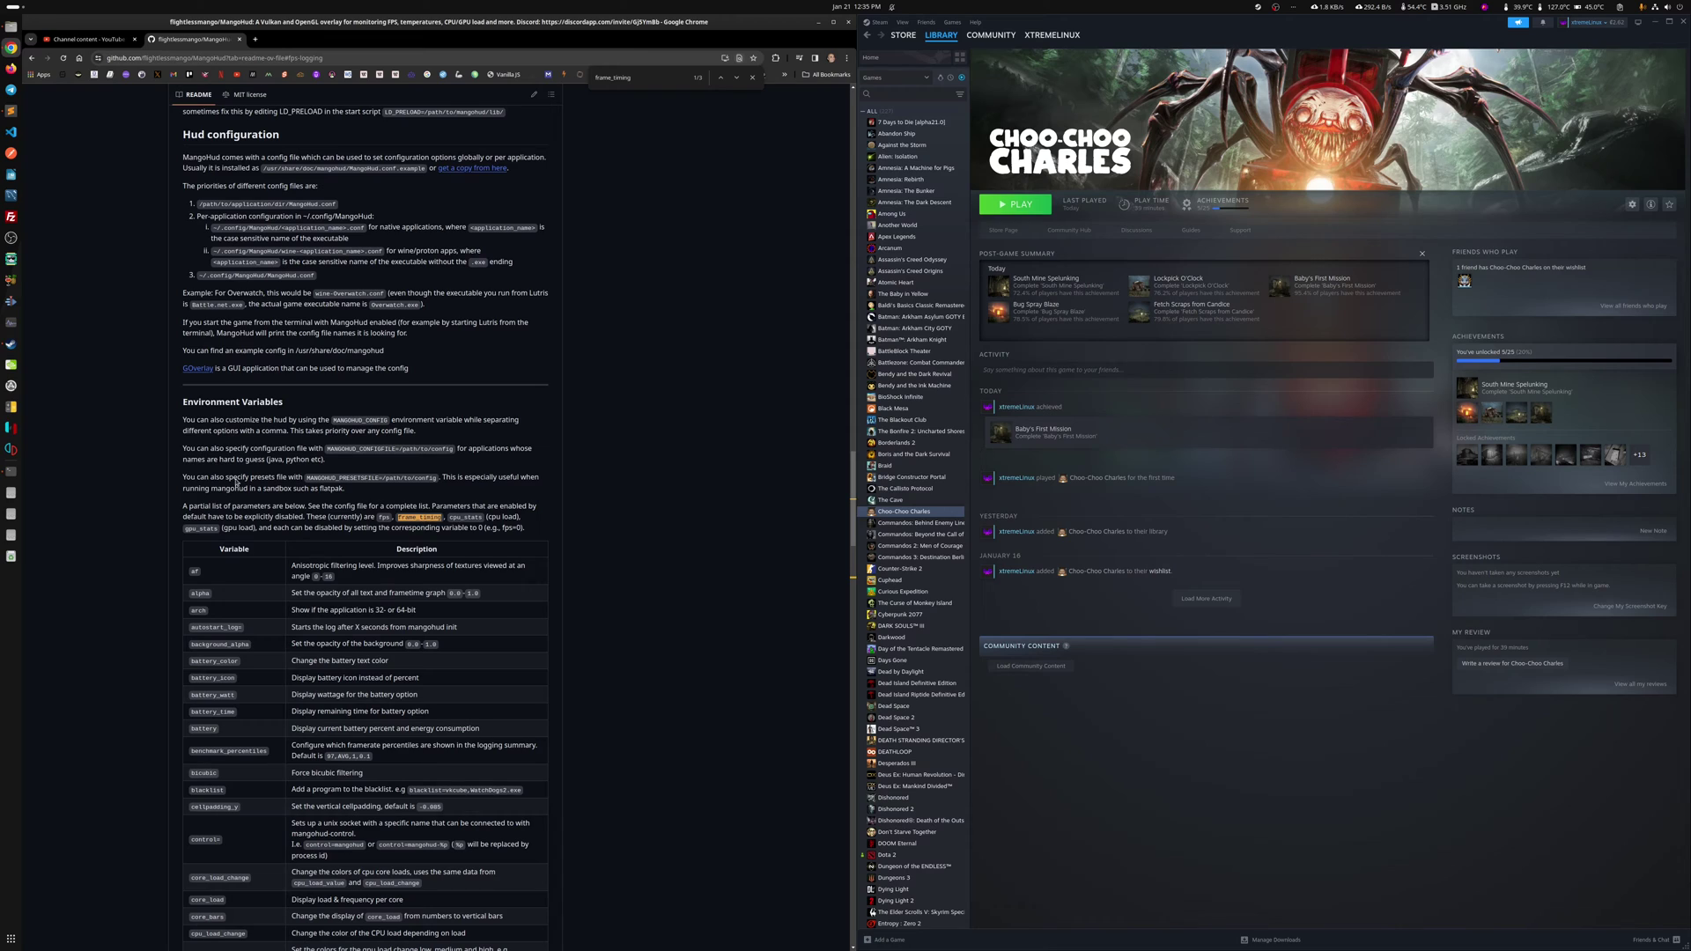
Bring Sublime Text back and move it to show the whole MANGOHUD_CONFIG line
left_click(11, 111)
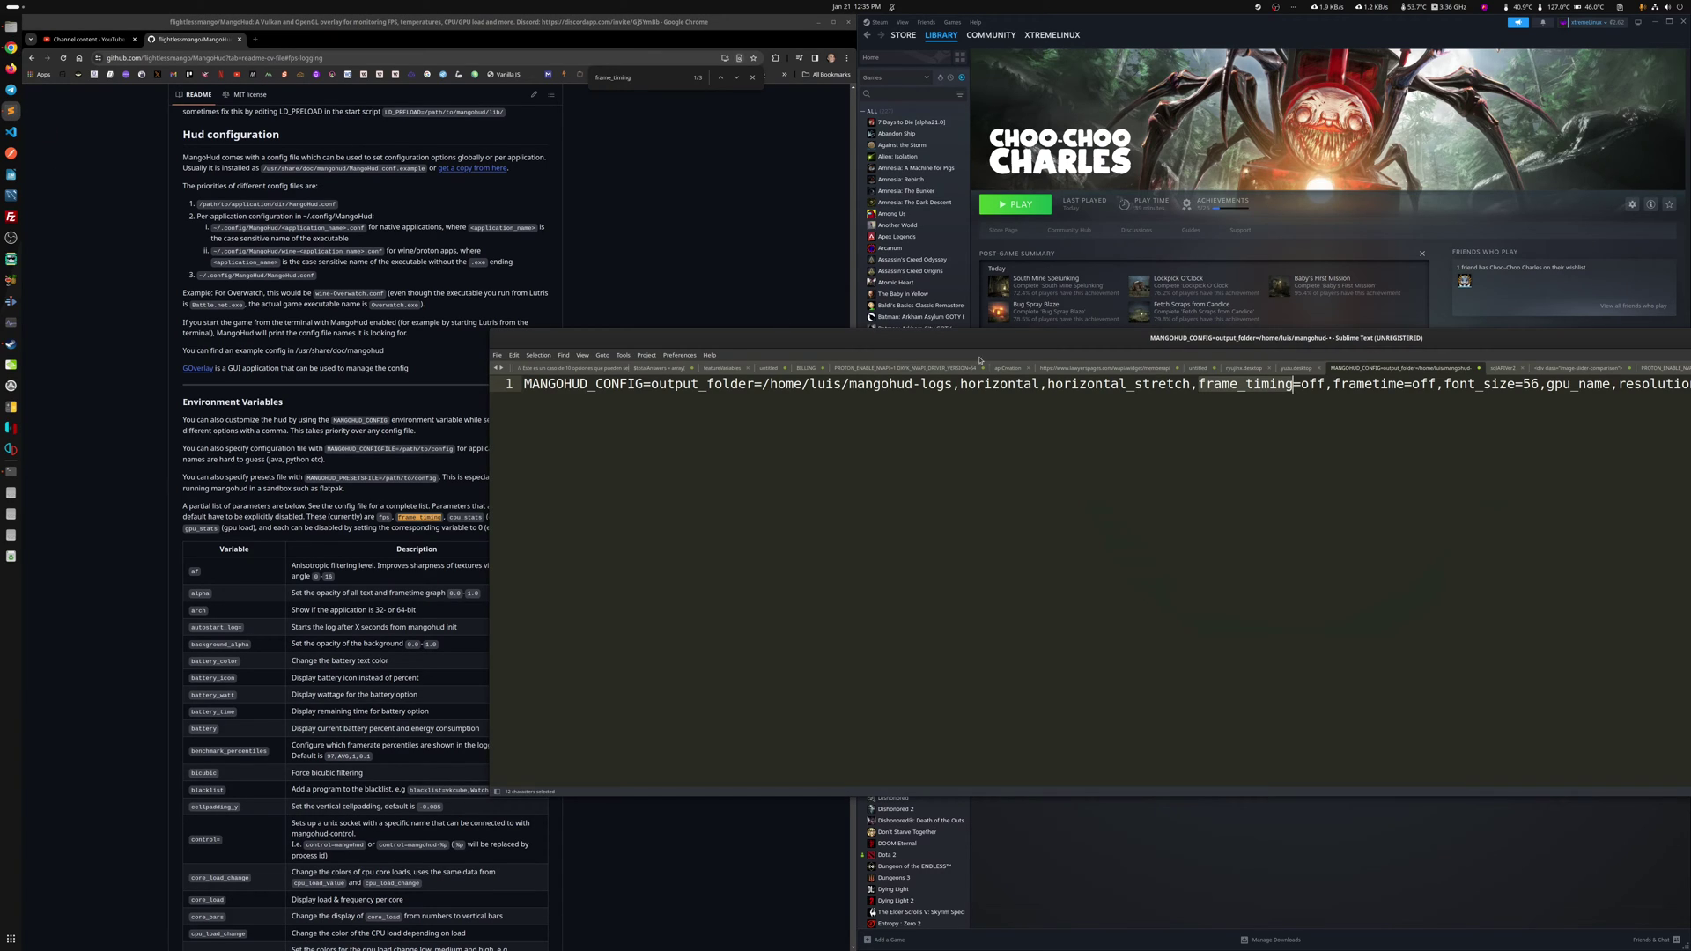
left_click(1316, 384)
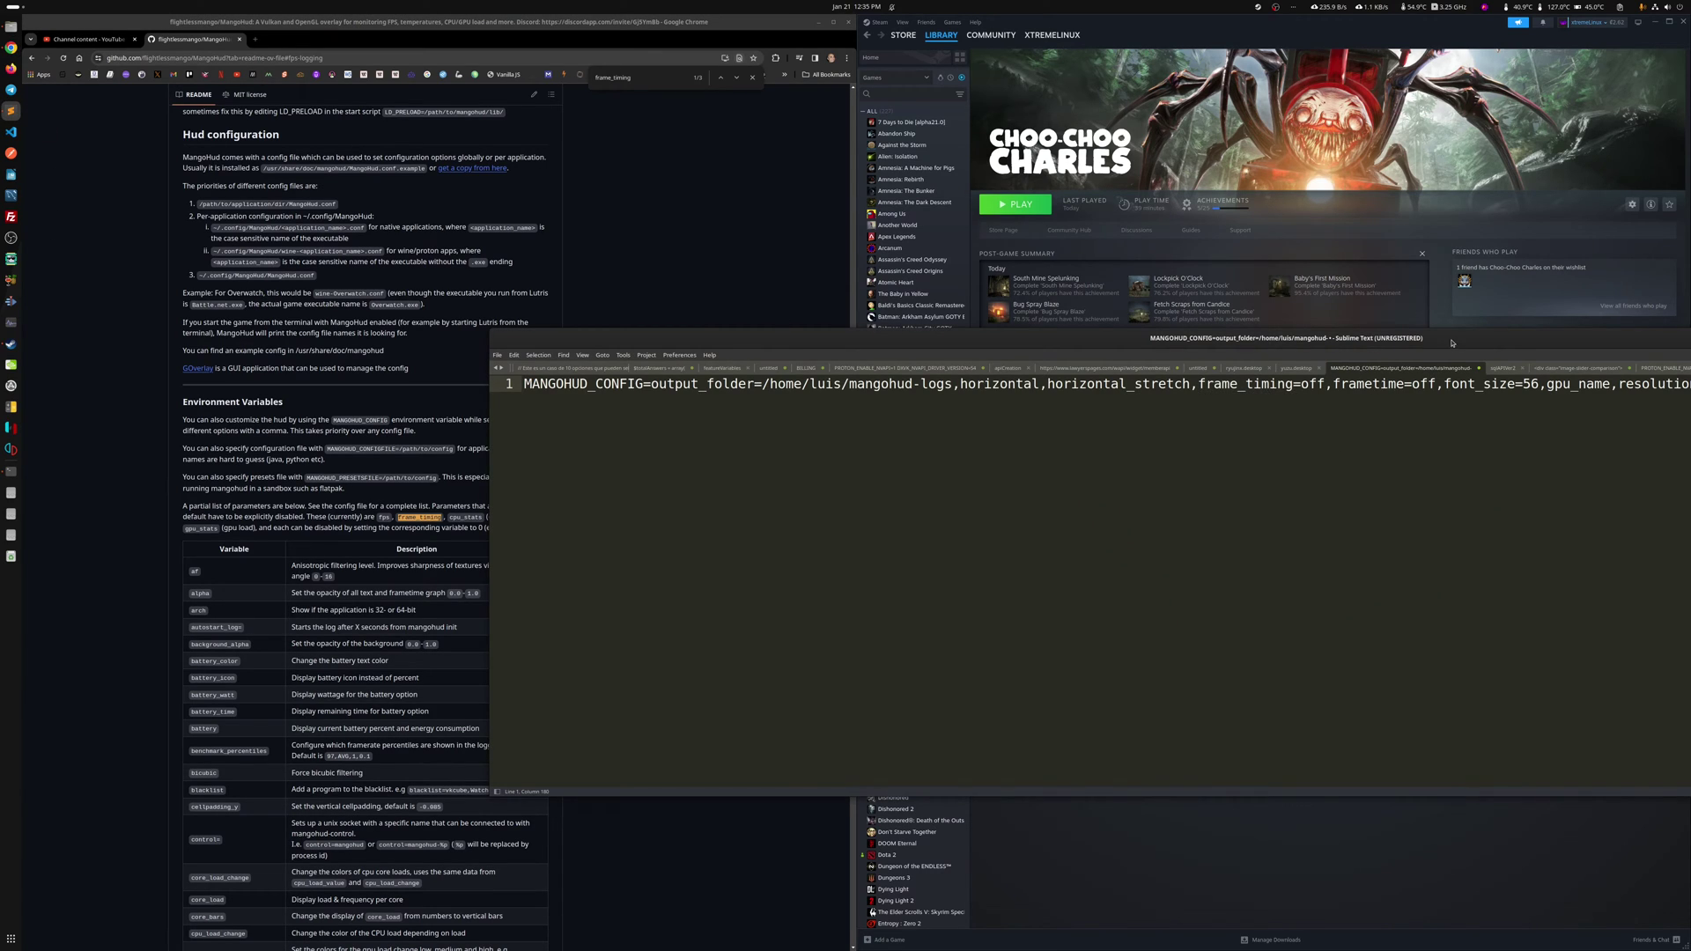
left_click_drag(1452, 343, 1192, 363)
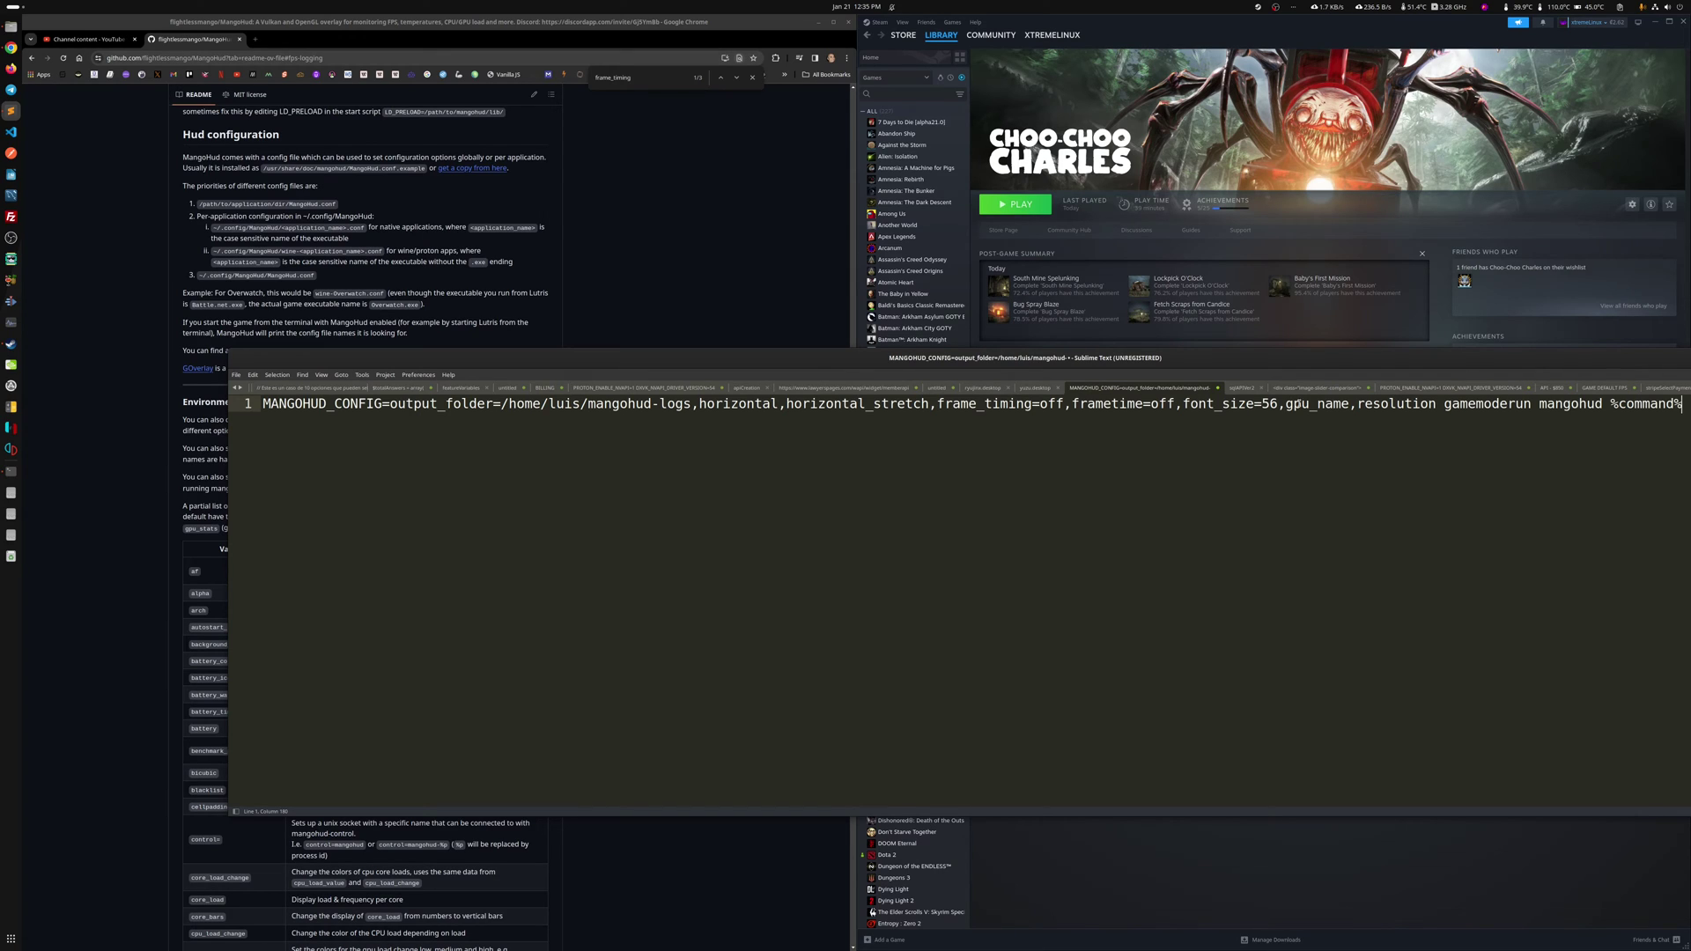
Review the HUD options in the config line, then minimise Sublime and relaunch Choo-Choo Charles
left_click_drag(1297, 359, 1200, 402)
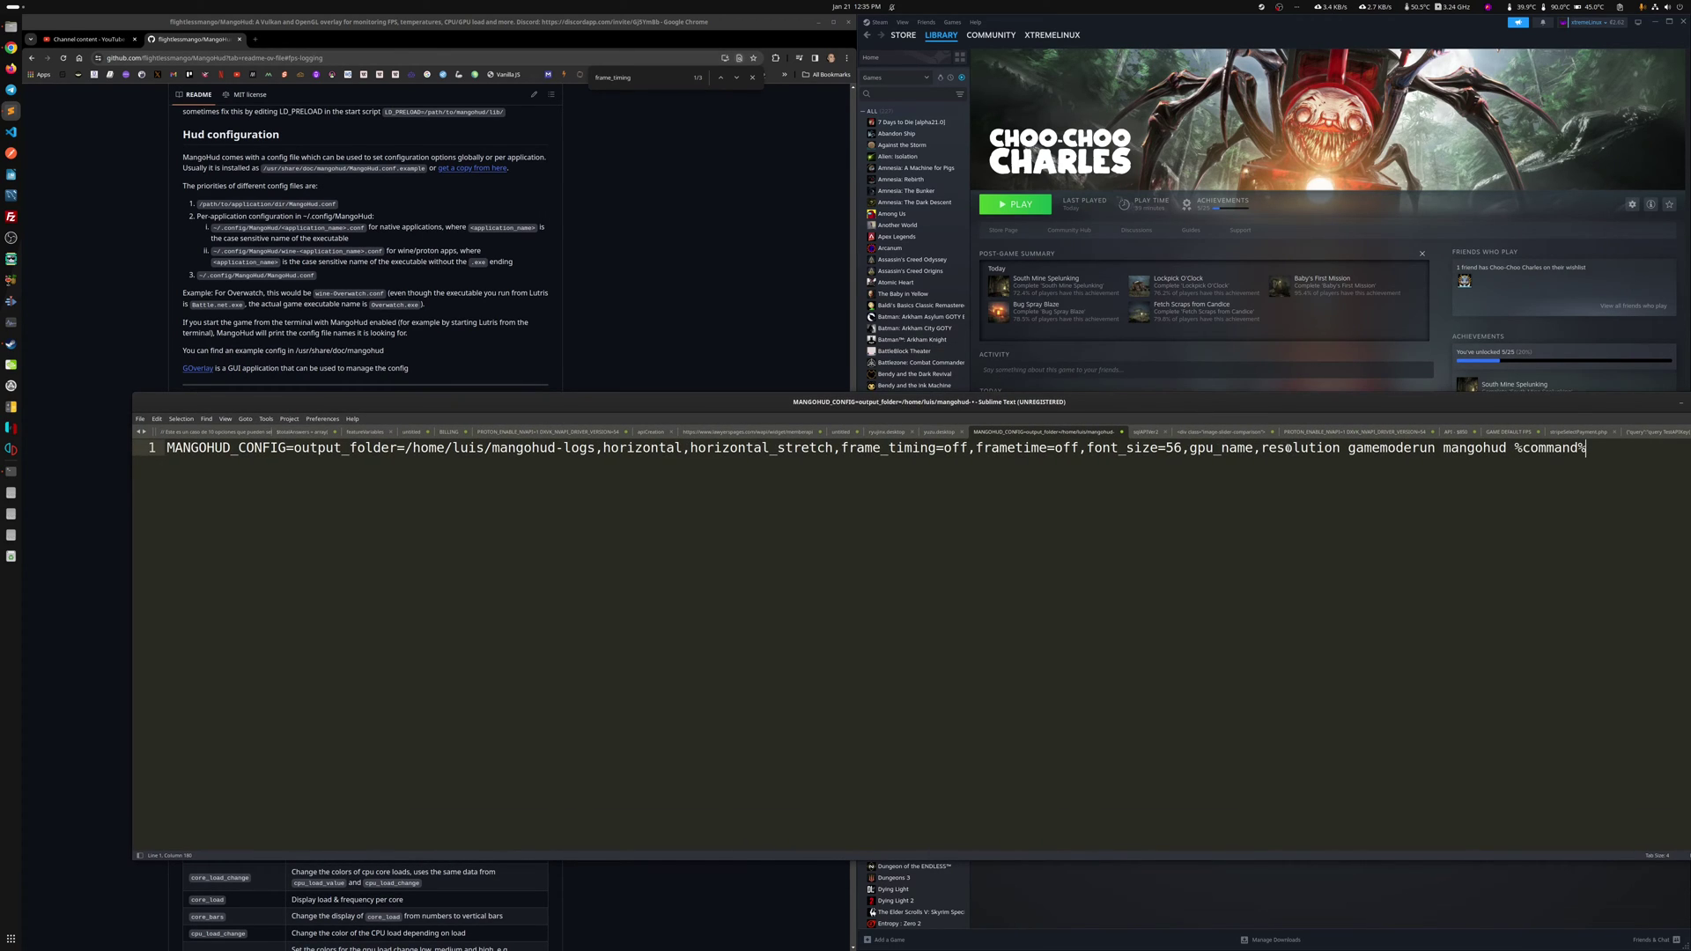
left_click_drag(1340, 448, 1167, 482)
left_click(1215, 458)
left_click(1000, 243)
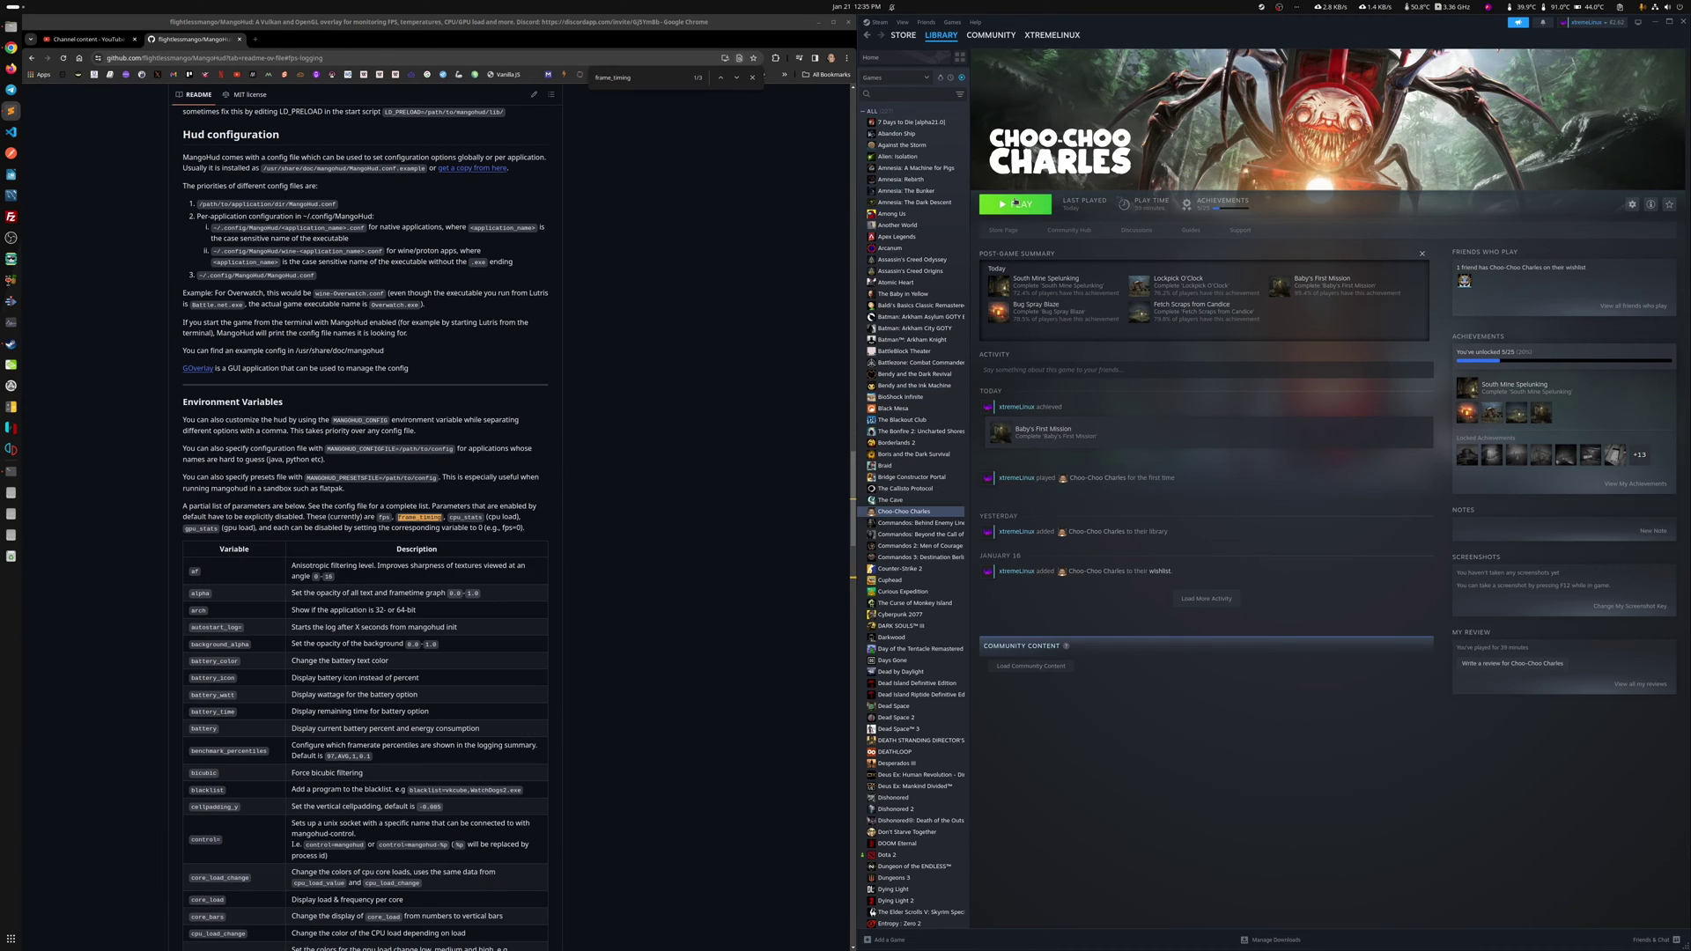
left_click(1013, 204)
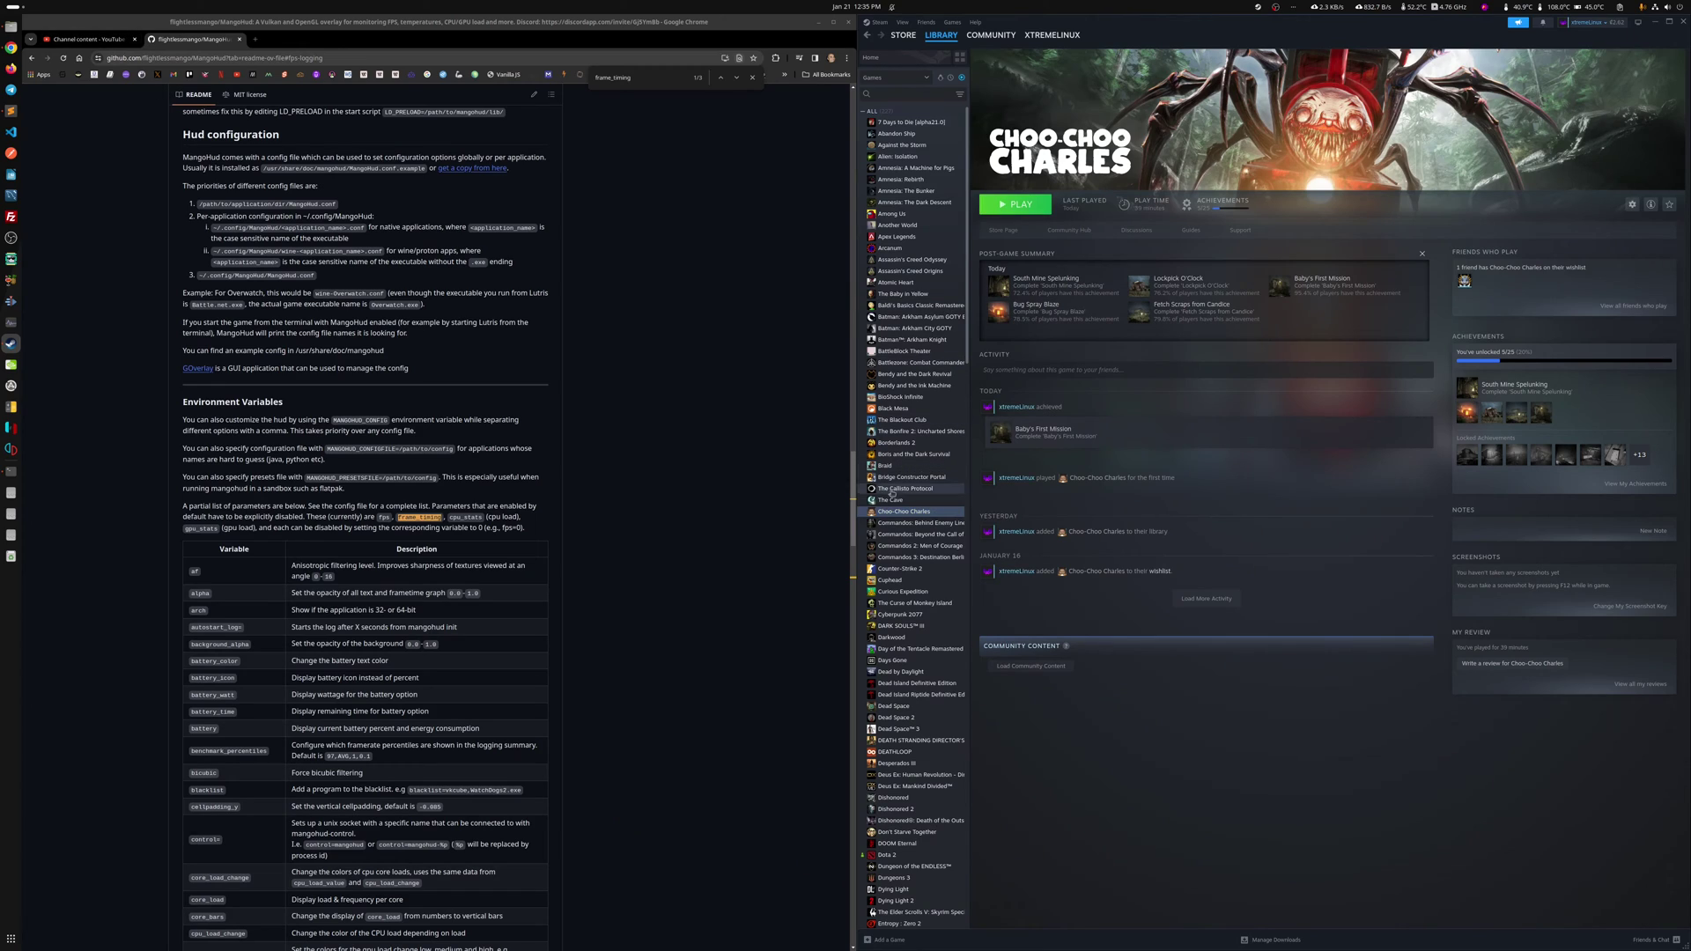
Review Choo-Choo Charles' MANGOHUD_CONFIG launch options, deleting and restoring 'resolution', then close Properties
right_click(893, 514)
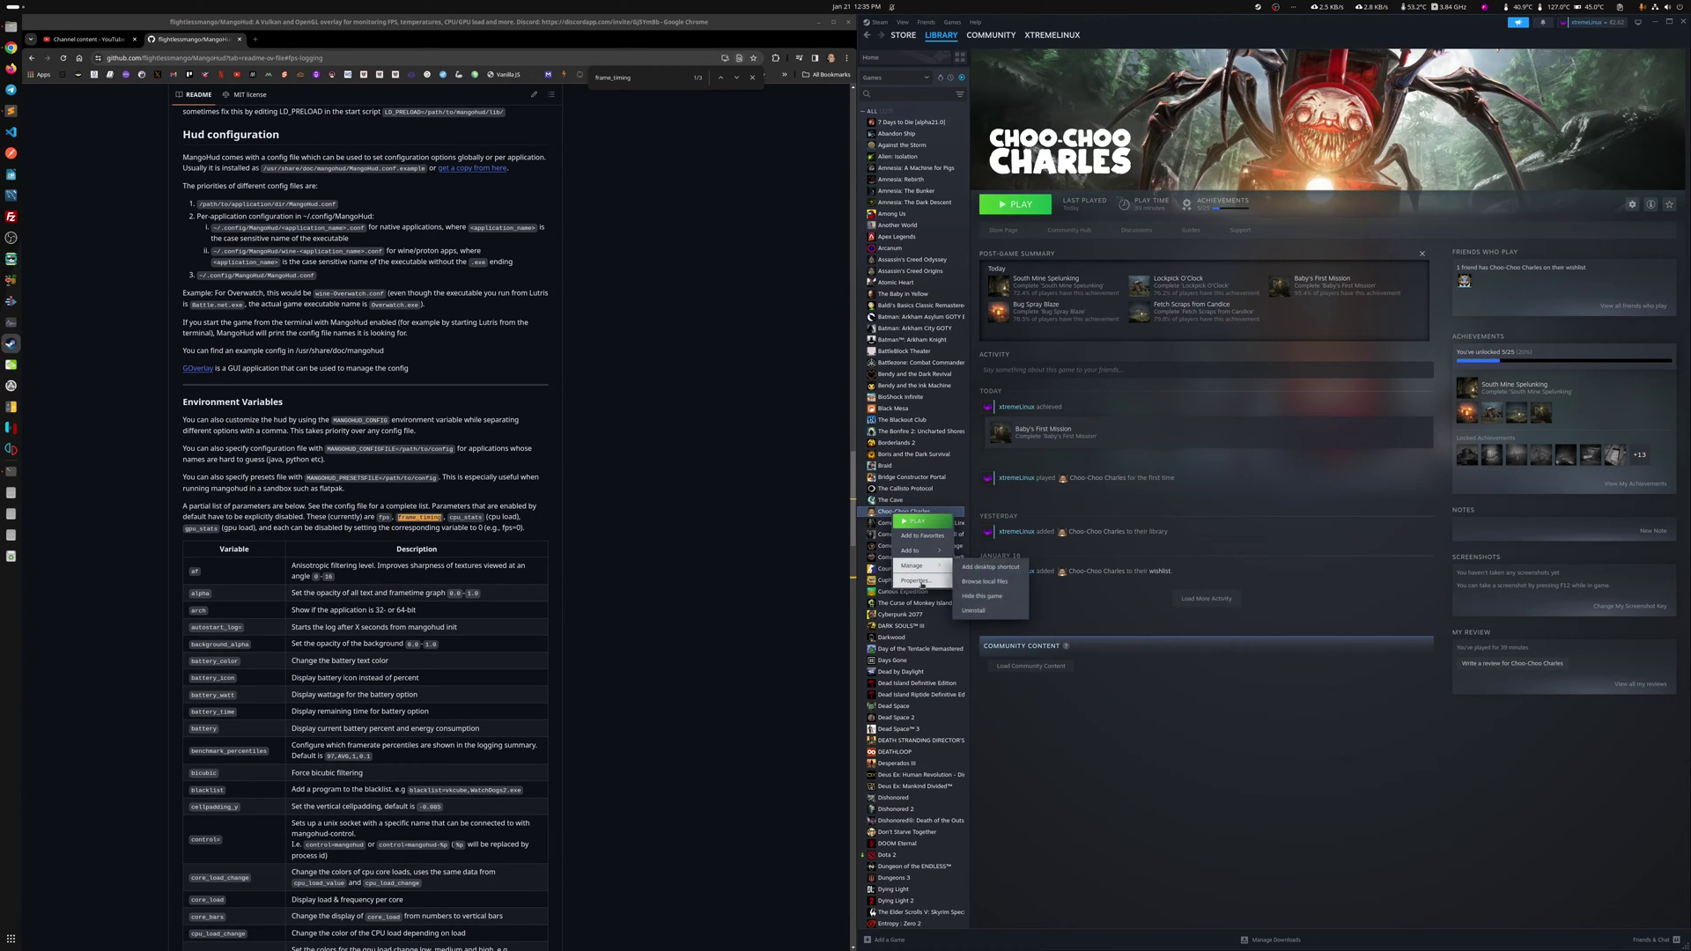
left_click(921, 608)
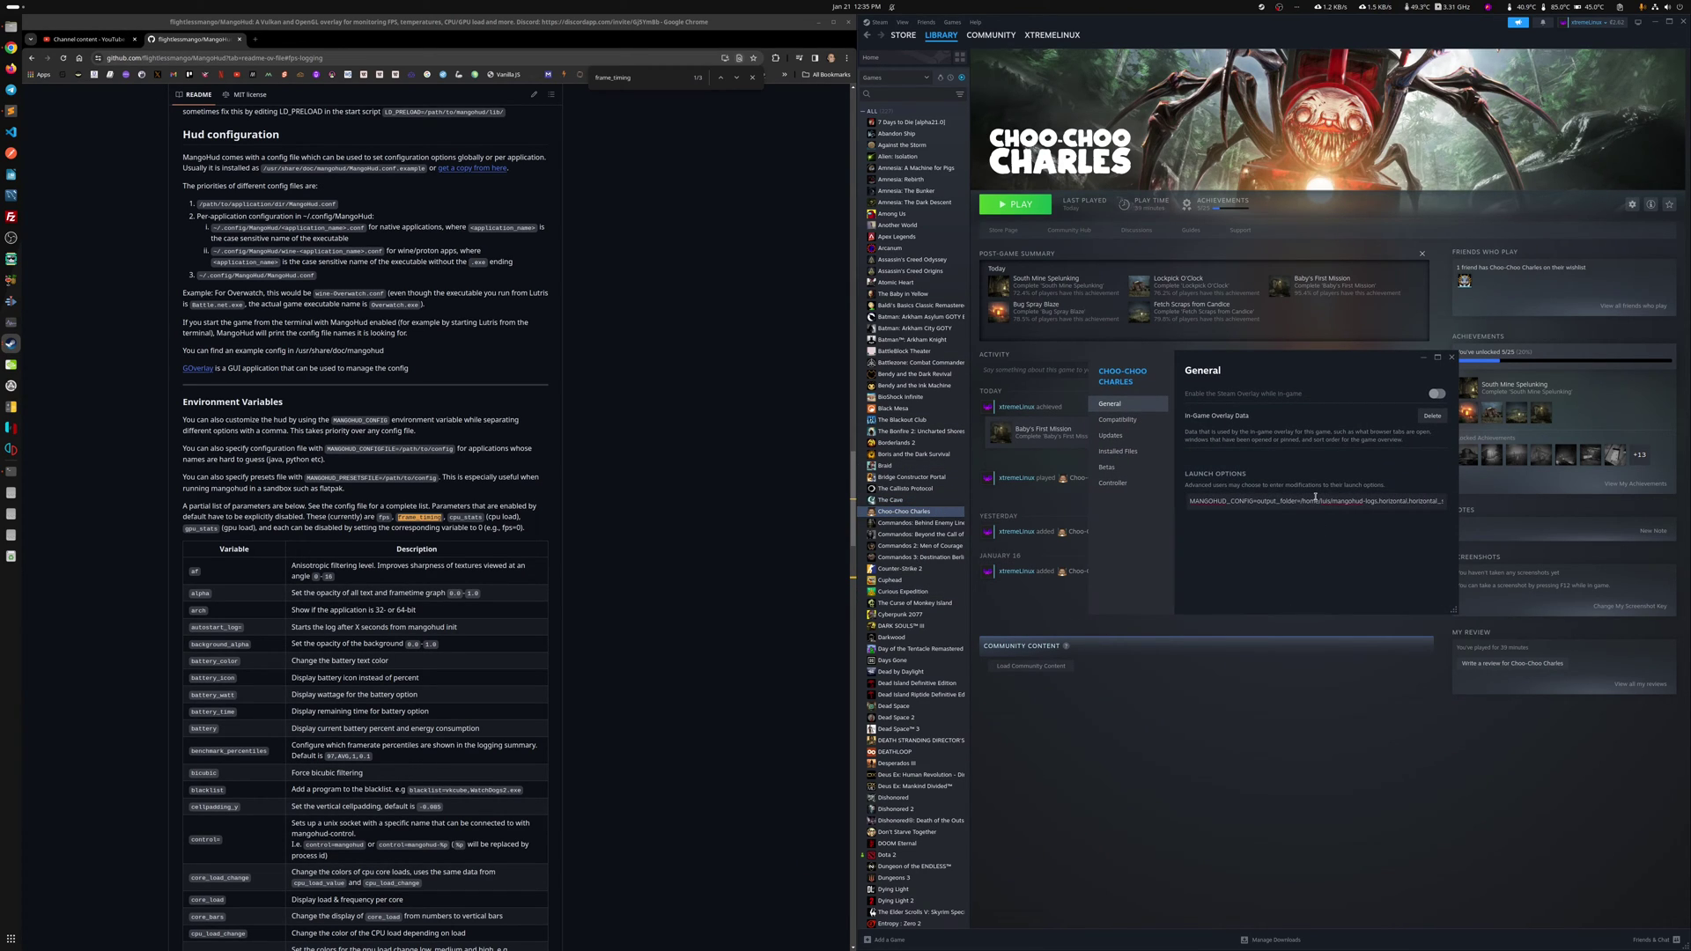
key("End")
double_click(1315, 501)
key("BackSpace")
key("ctrl+z")
left_click(1452, 357)
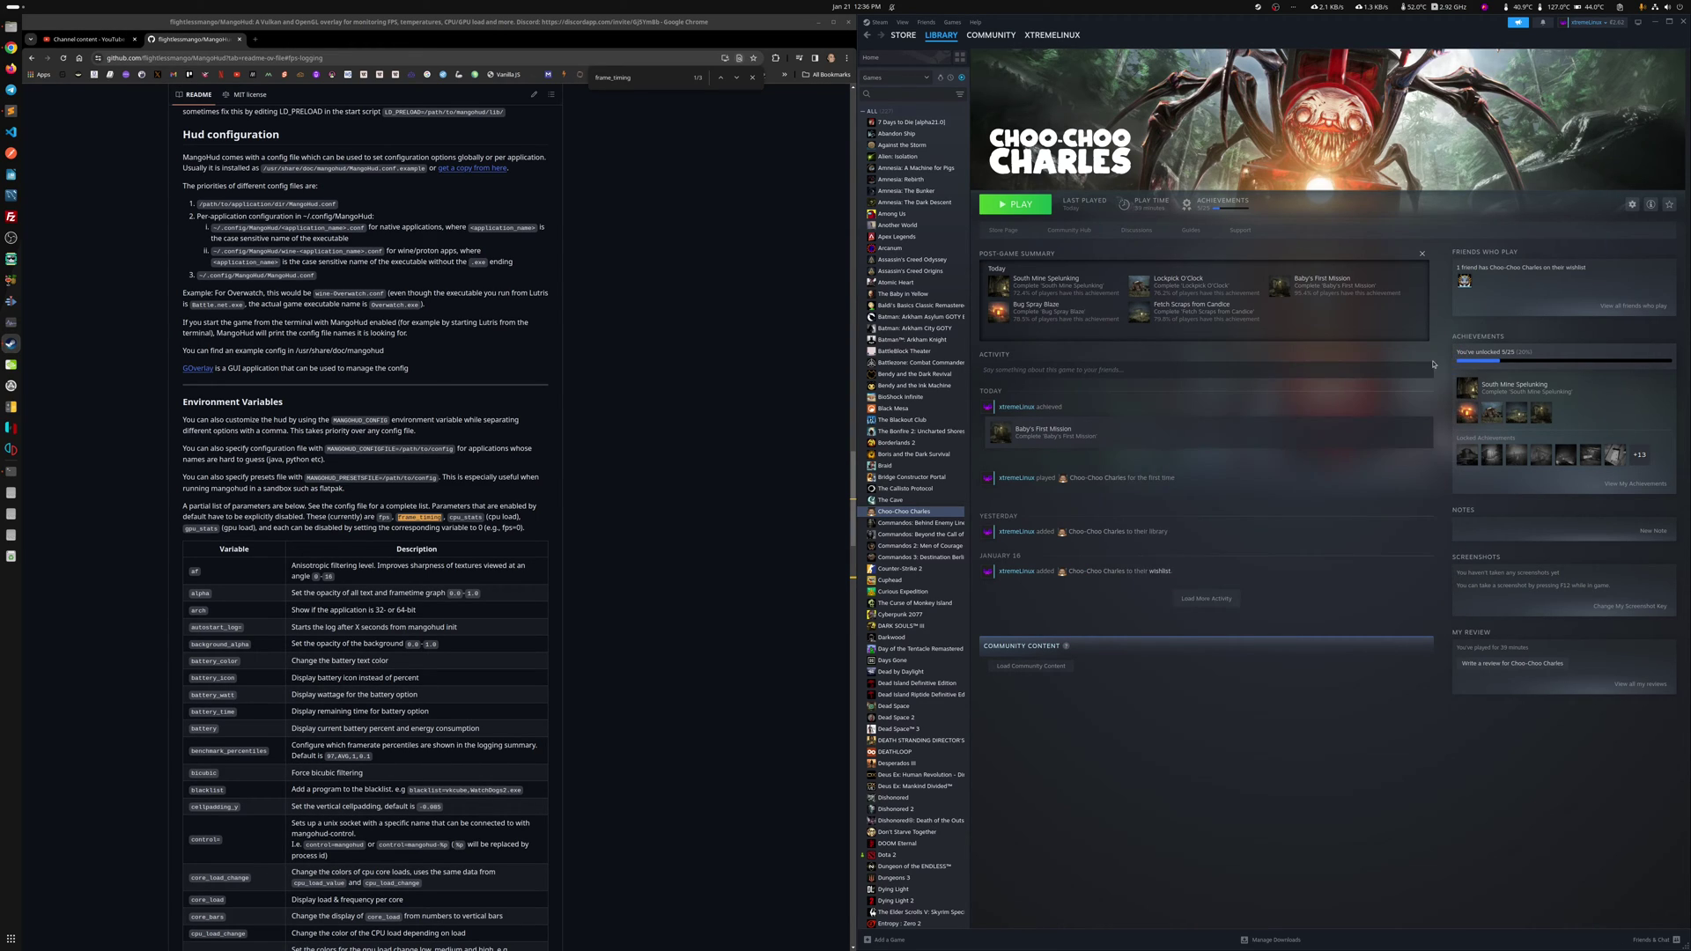
Run Choo-Choo Charles to its main menu with MangoHud showing GPU model and 3840x2160, then quit
left_click(1015, 205)
left_click(1015, 205)
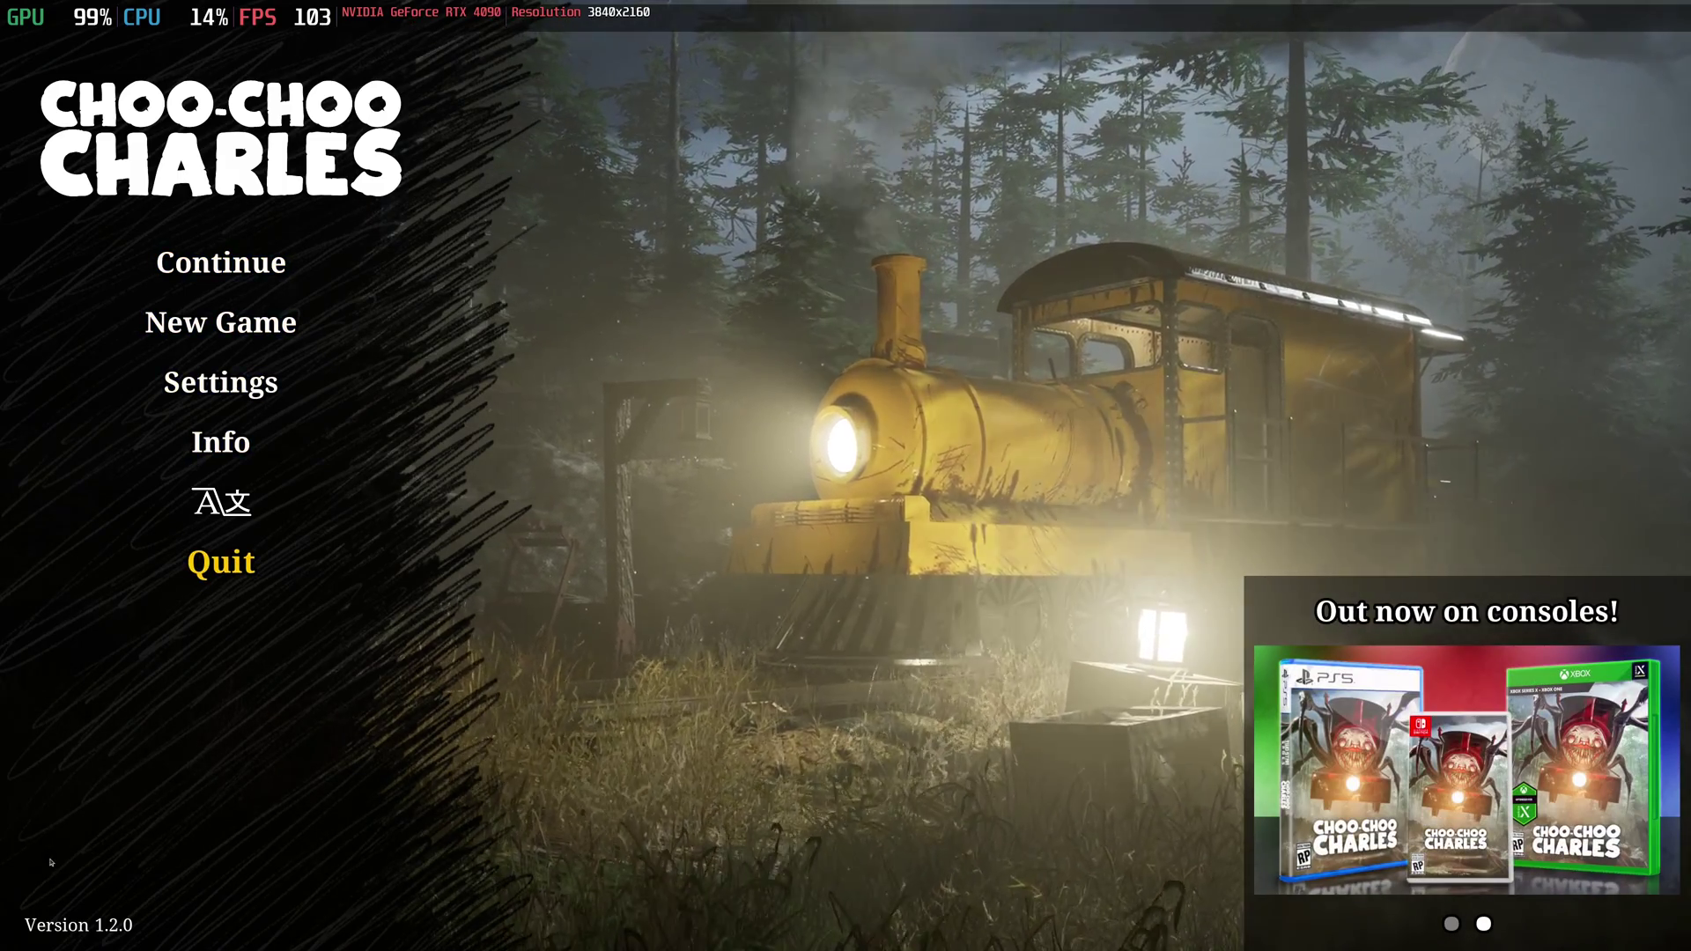
key("Return")
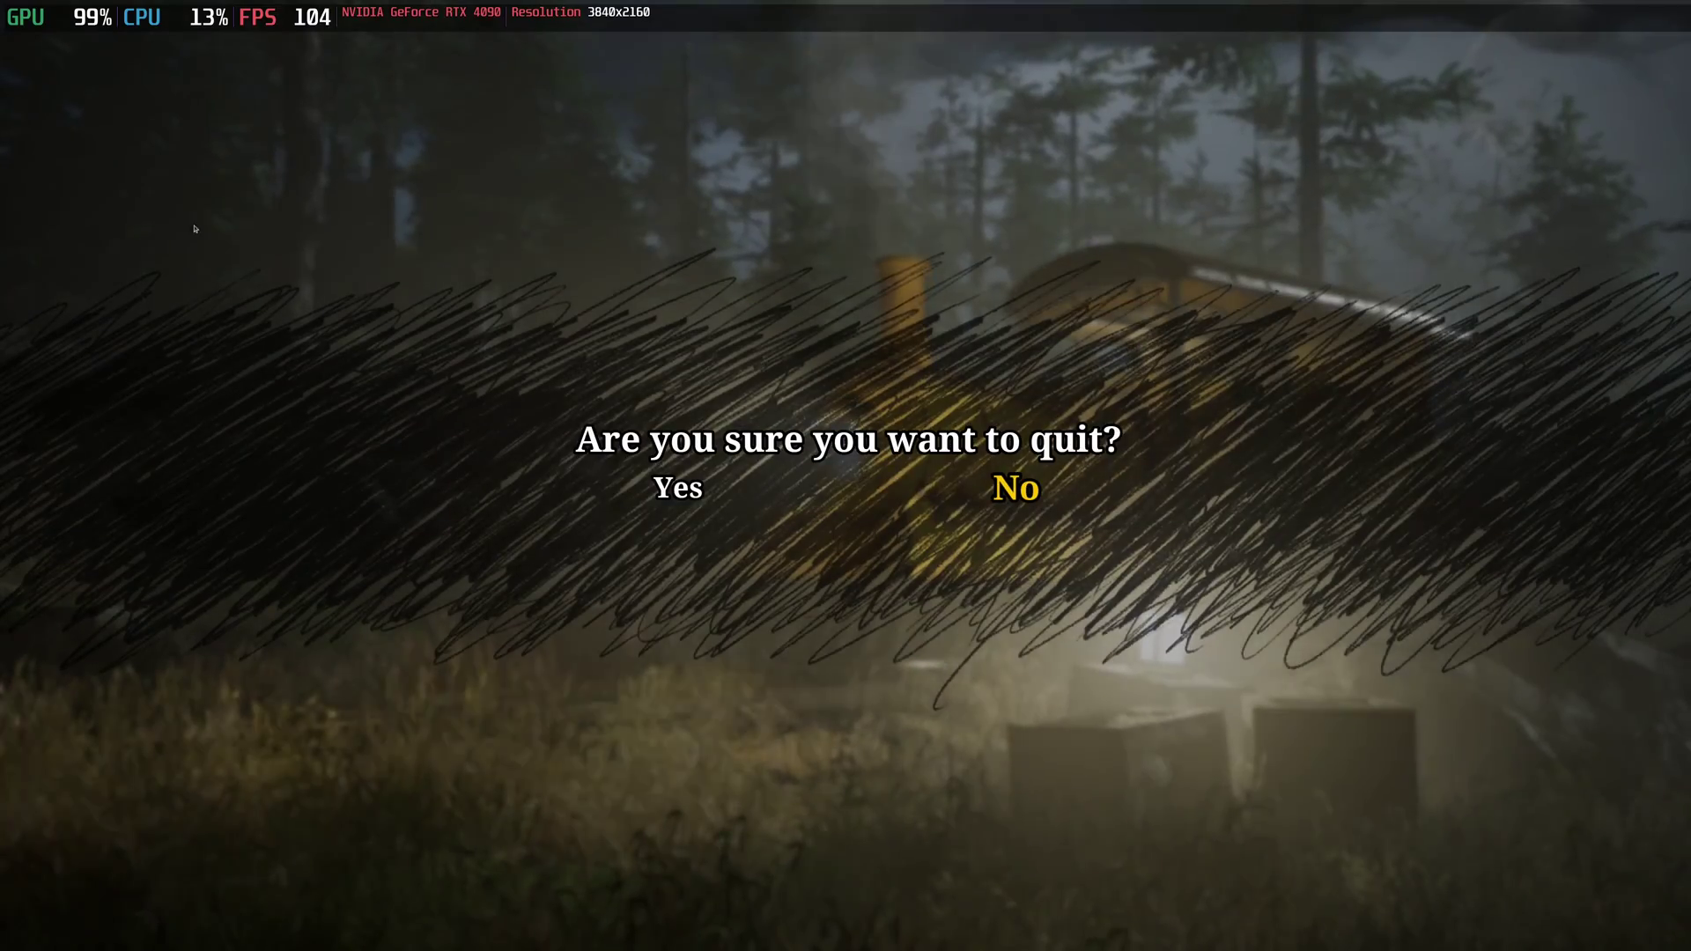
key("Left")
key("Return")
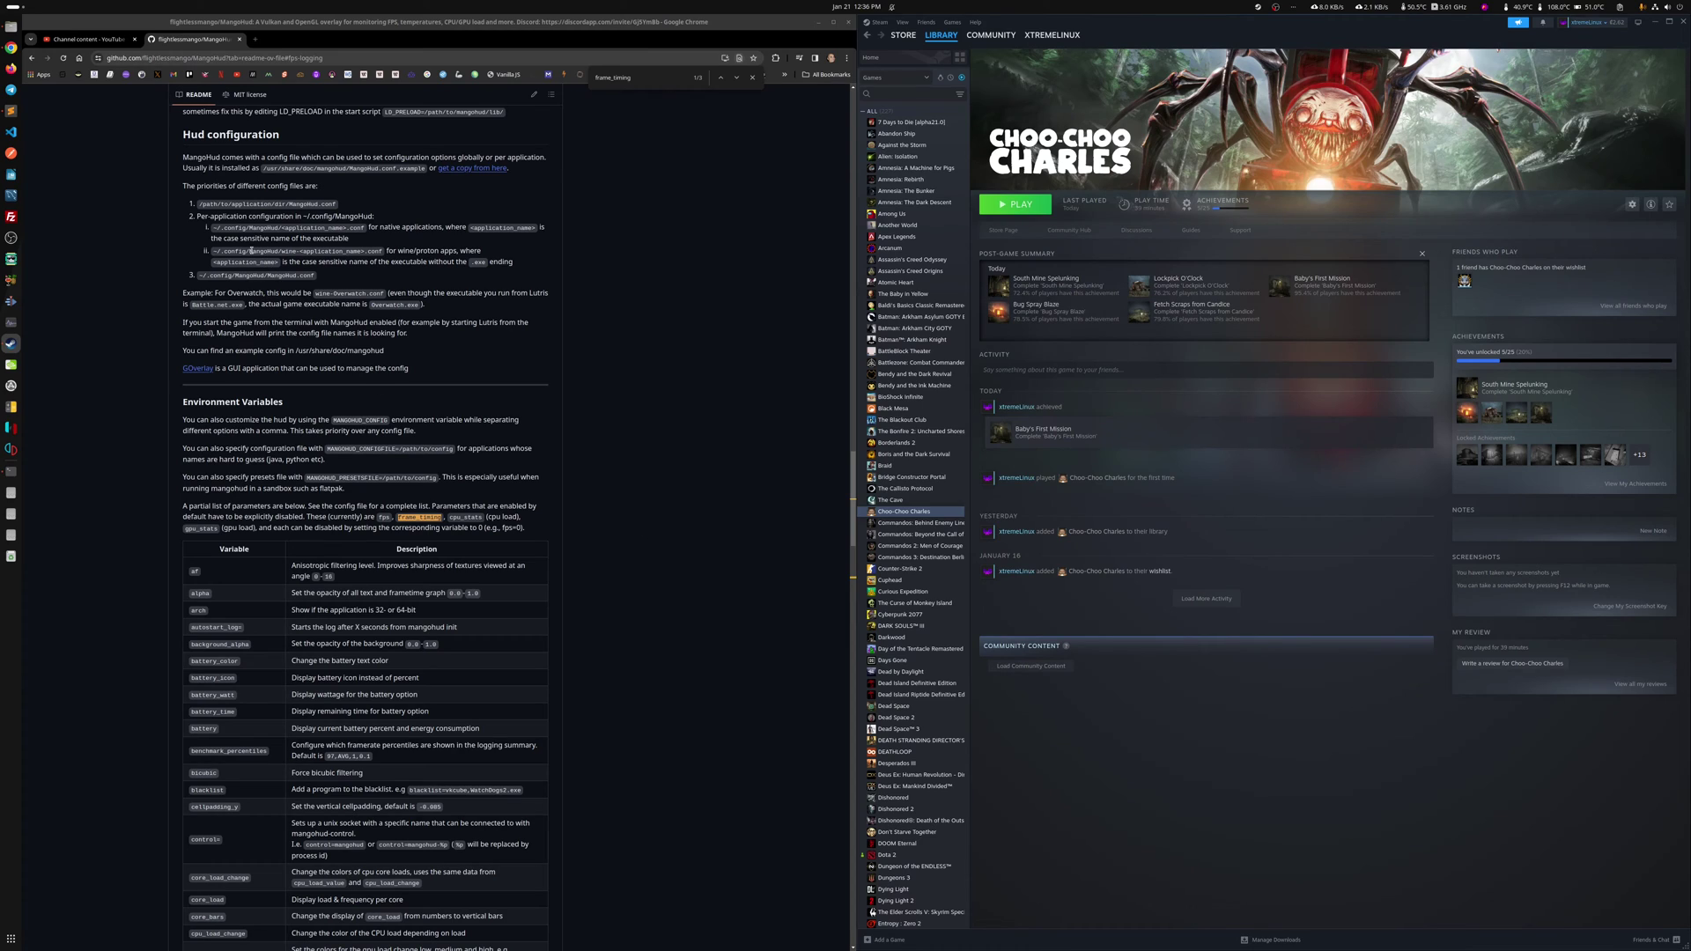
left_click(631, 389)
left_click(12, 473)
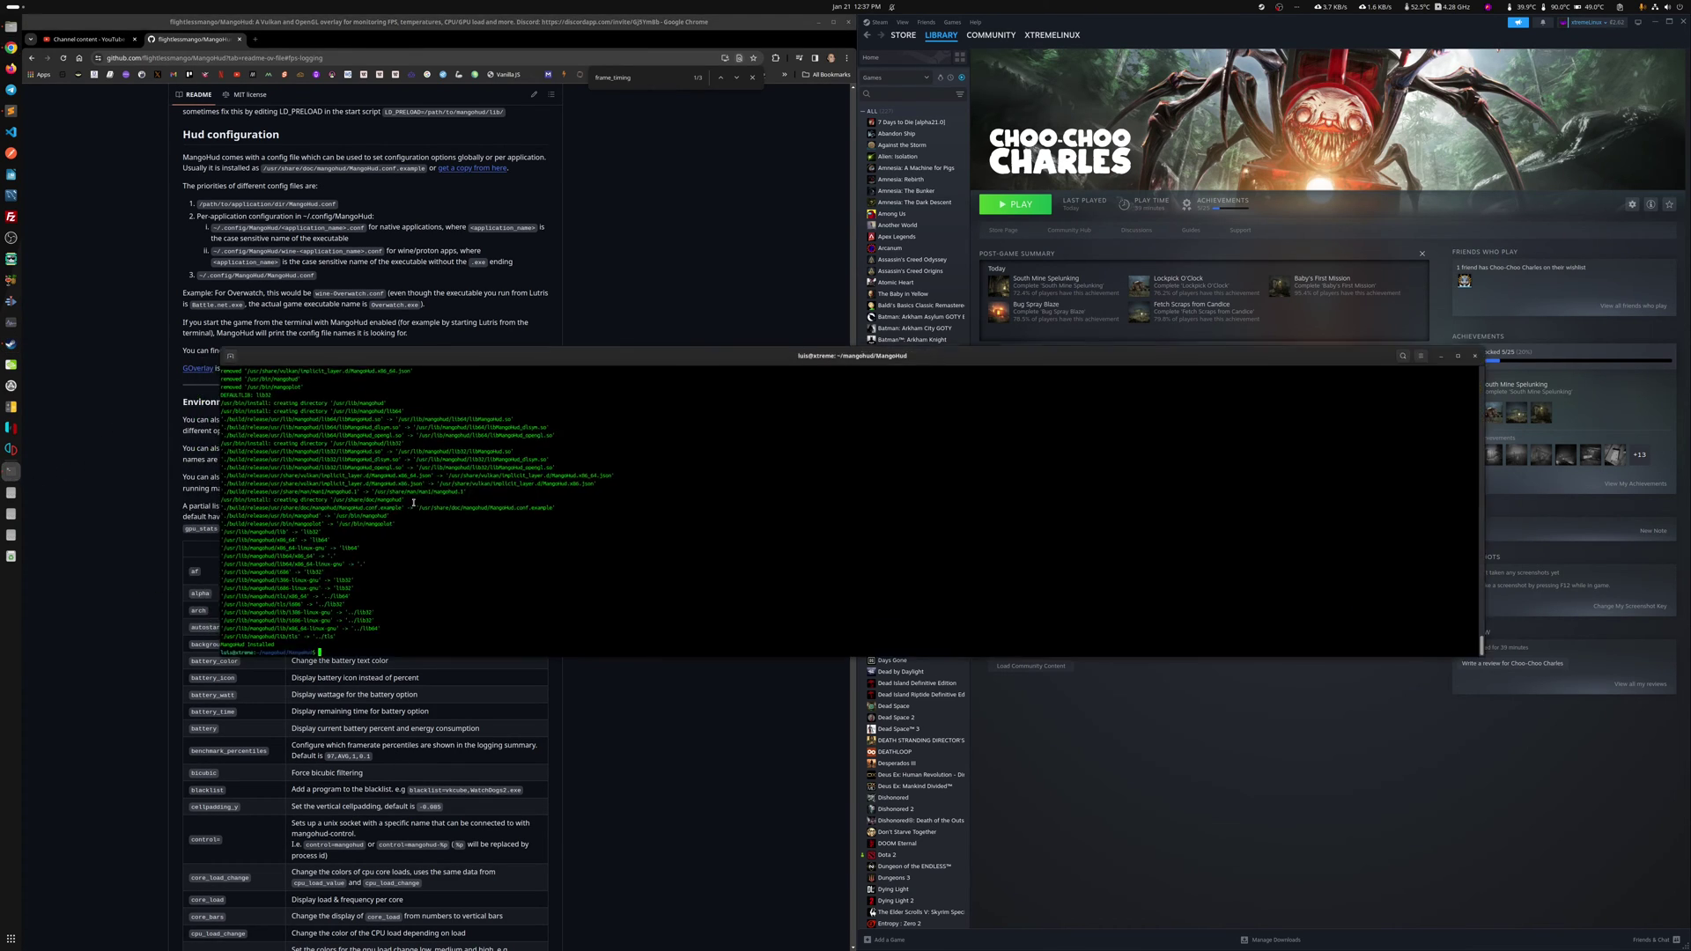
type("./build.sh pull")
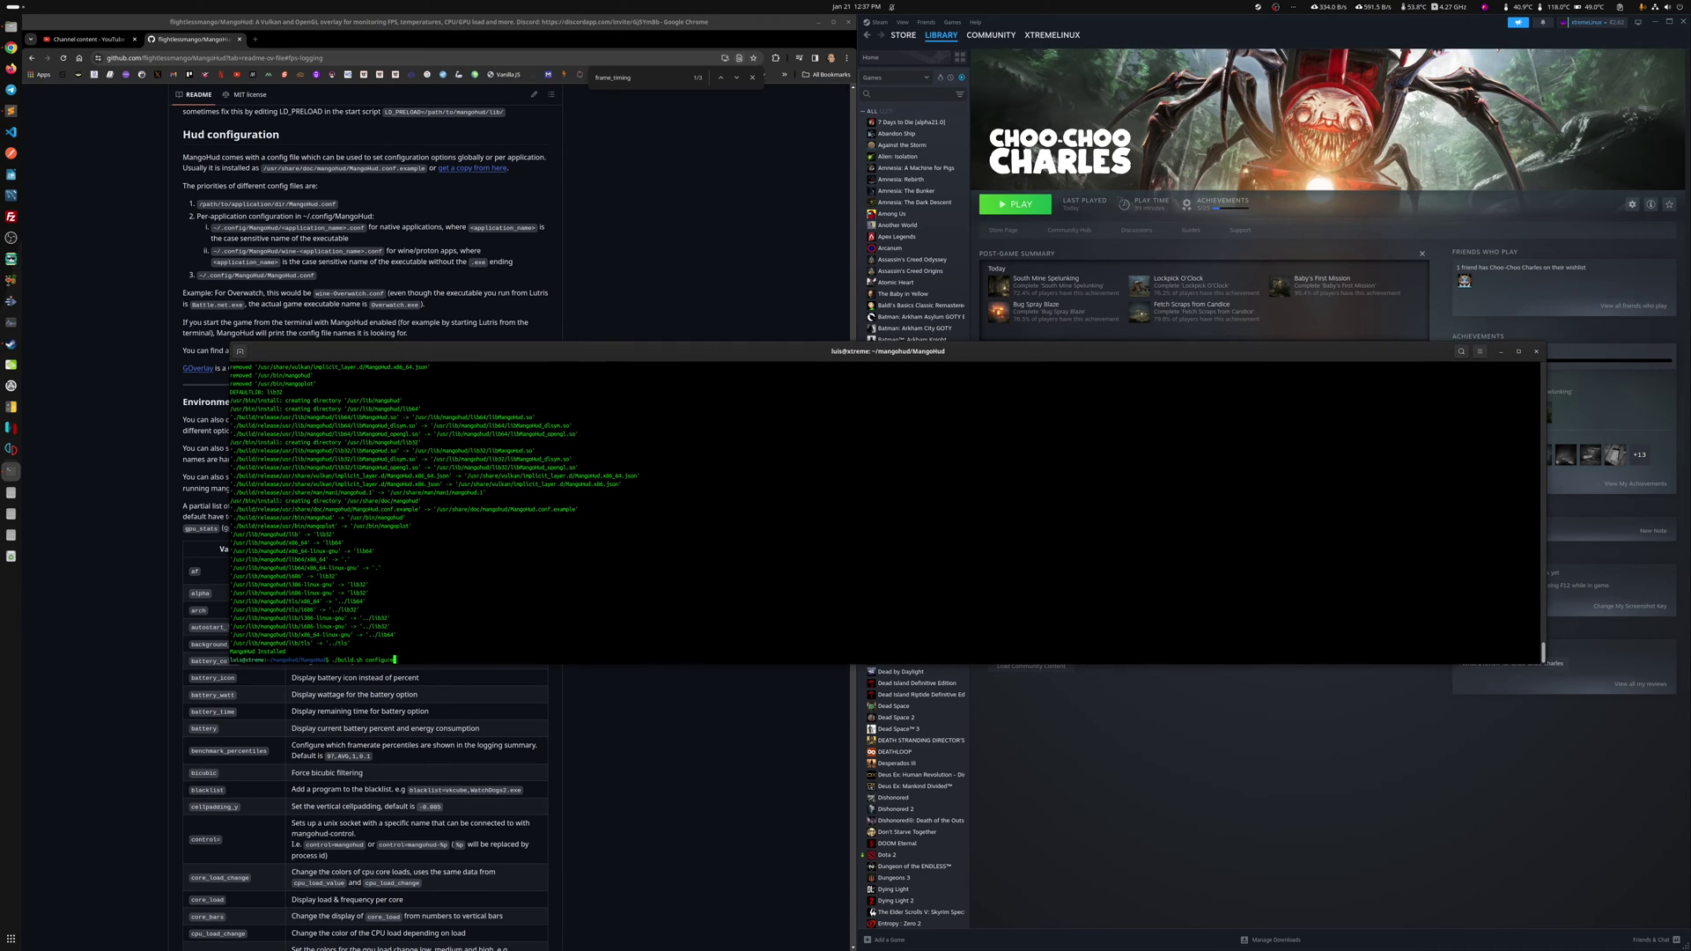
type("all")
left_click(1538, 351)
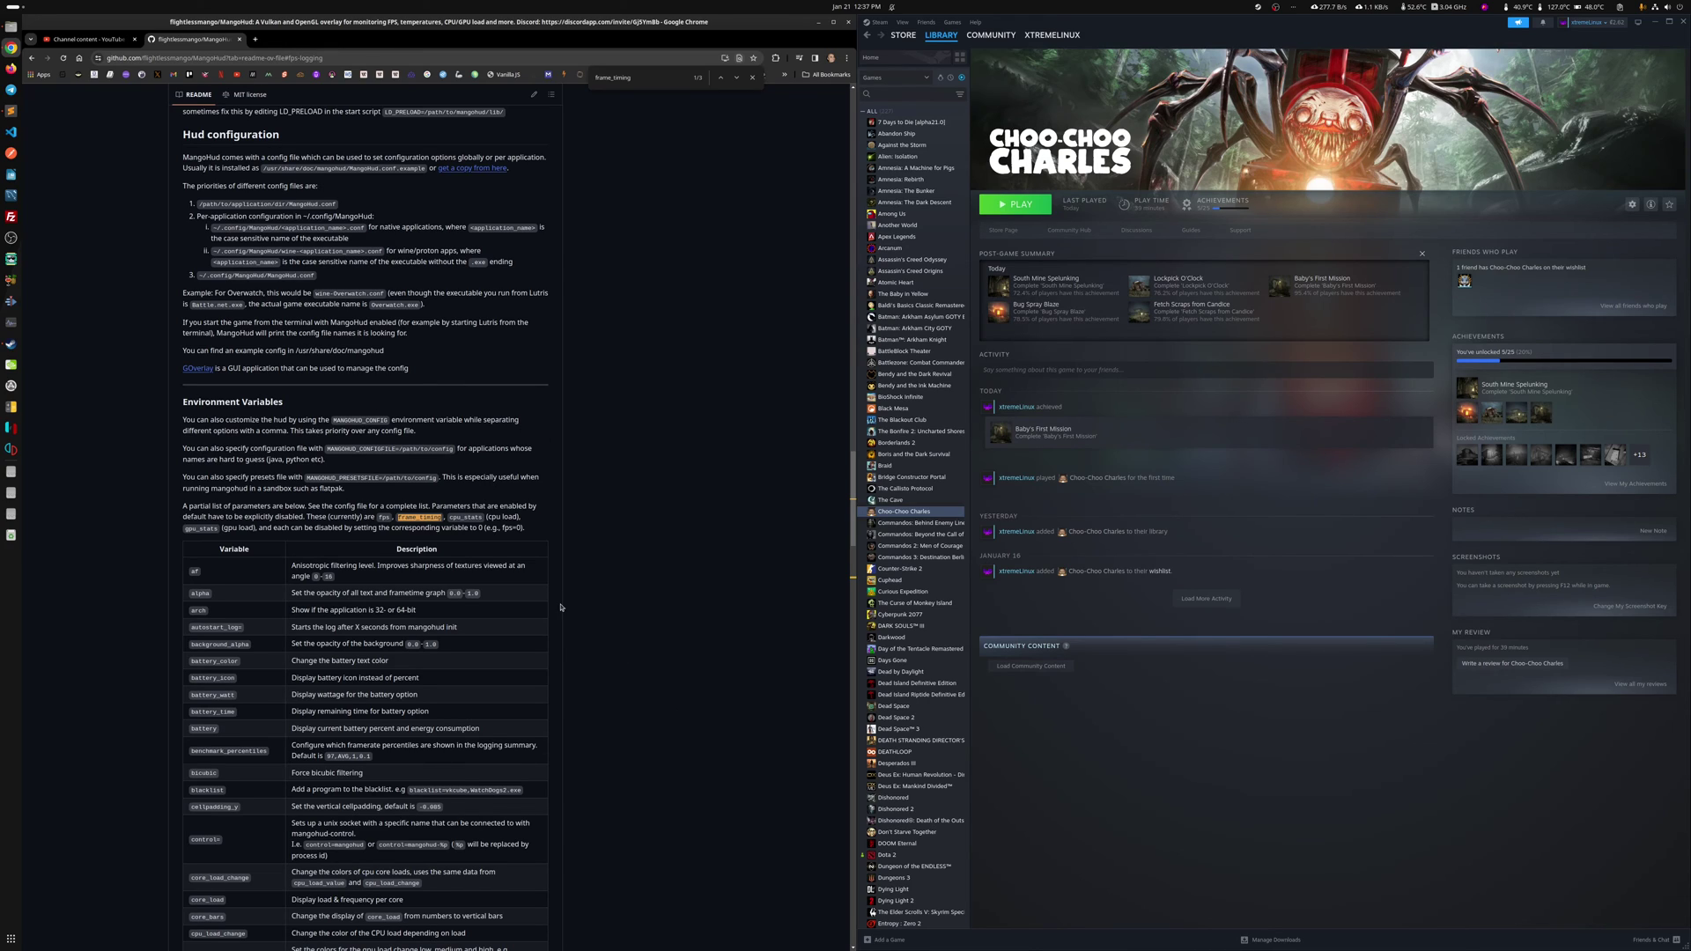
Dismiss the frame_timing search, scroll the README table to fps_limit and refresh_rate, and open OBS's tray menu
left_click(753, 77)
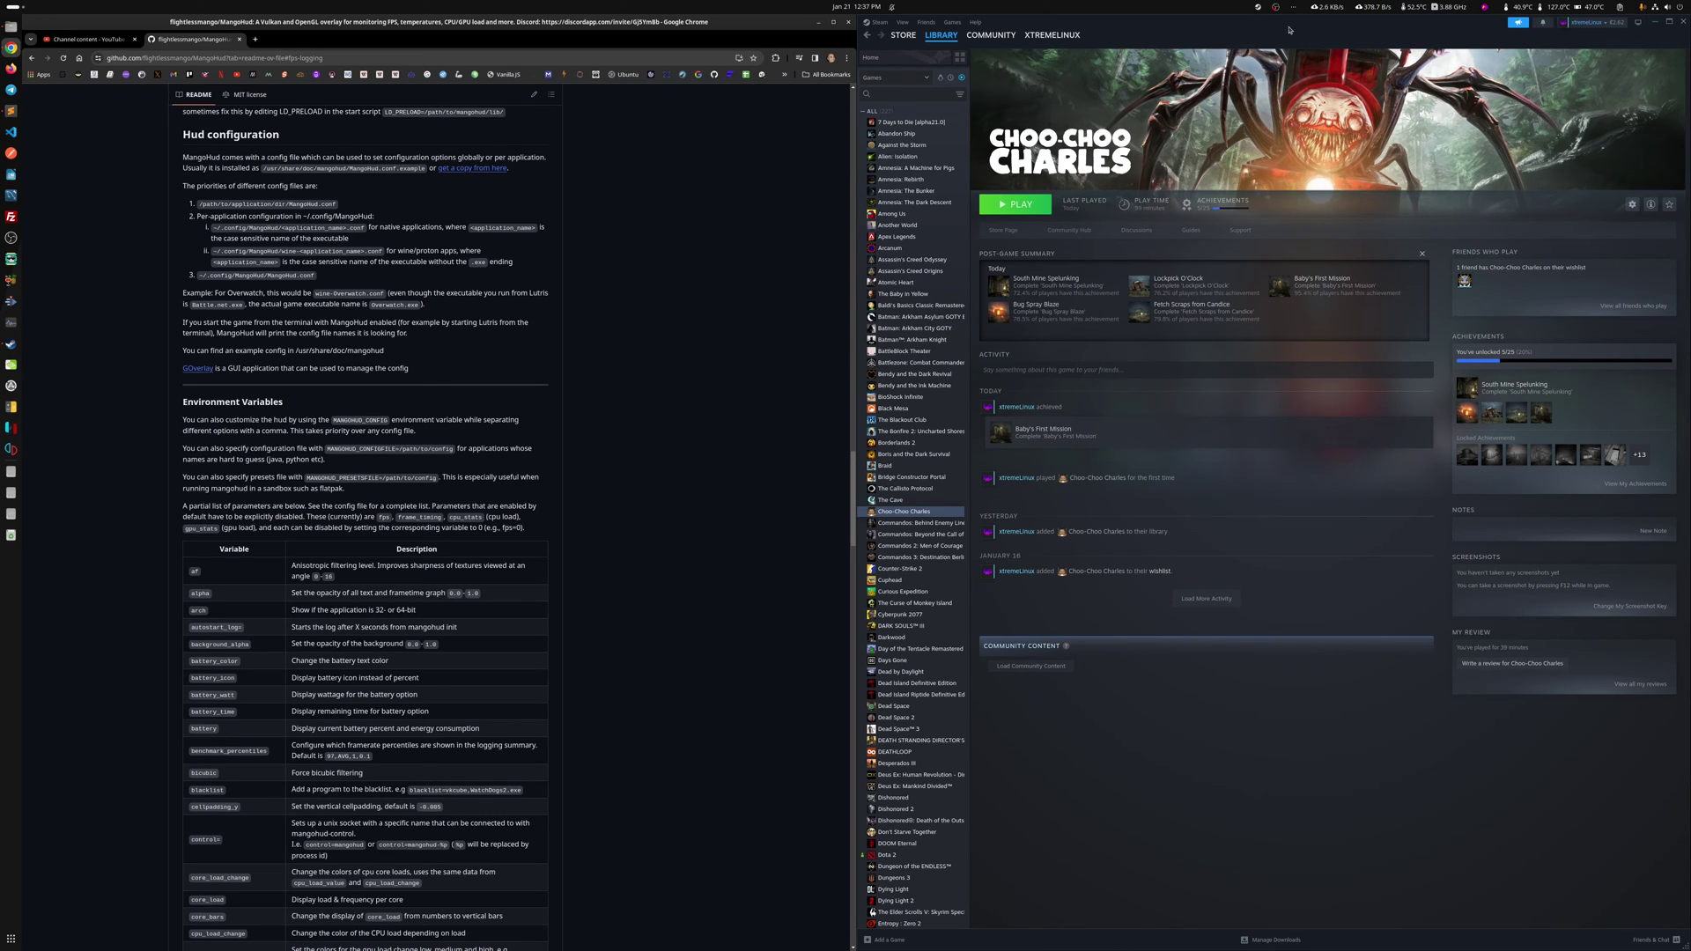
scroll(669, 565, "down", 5)
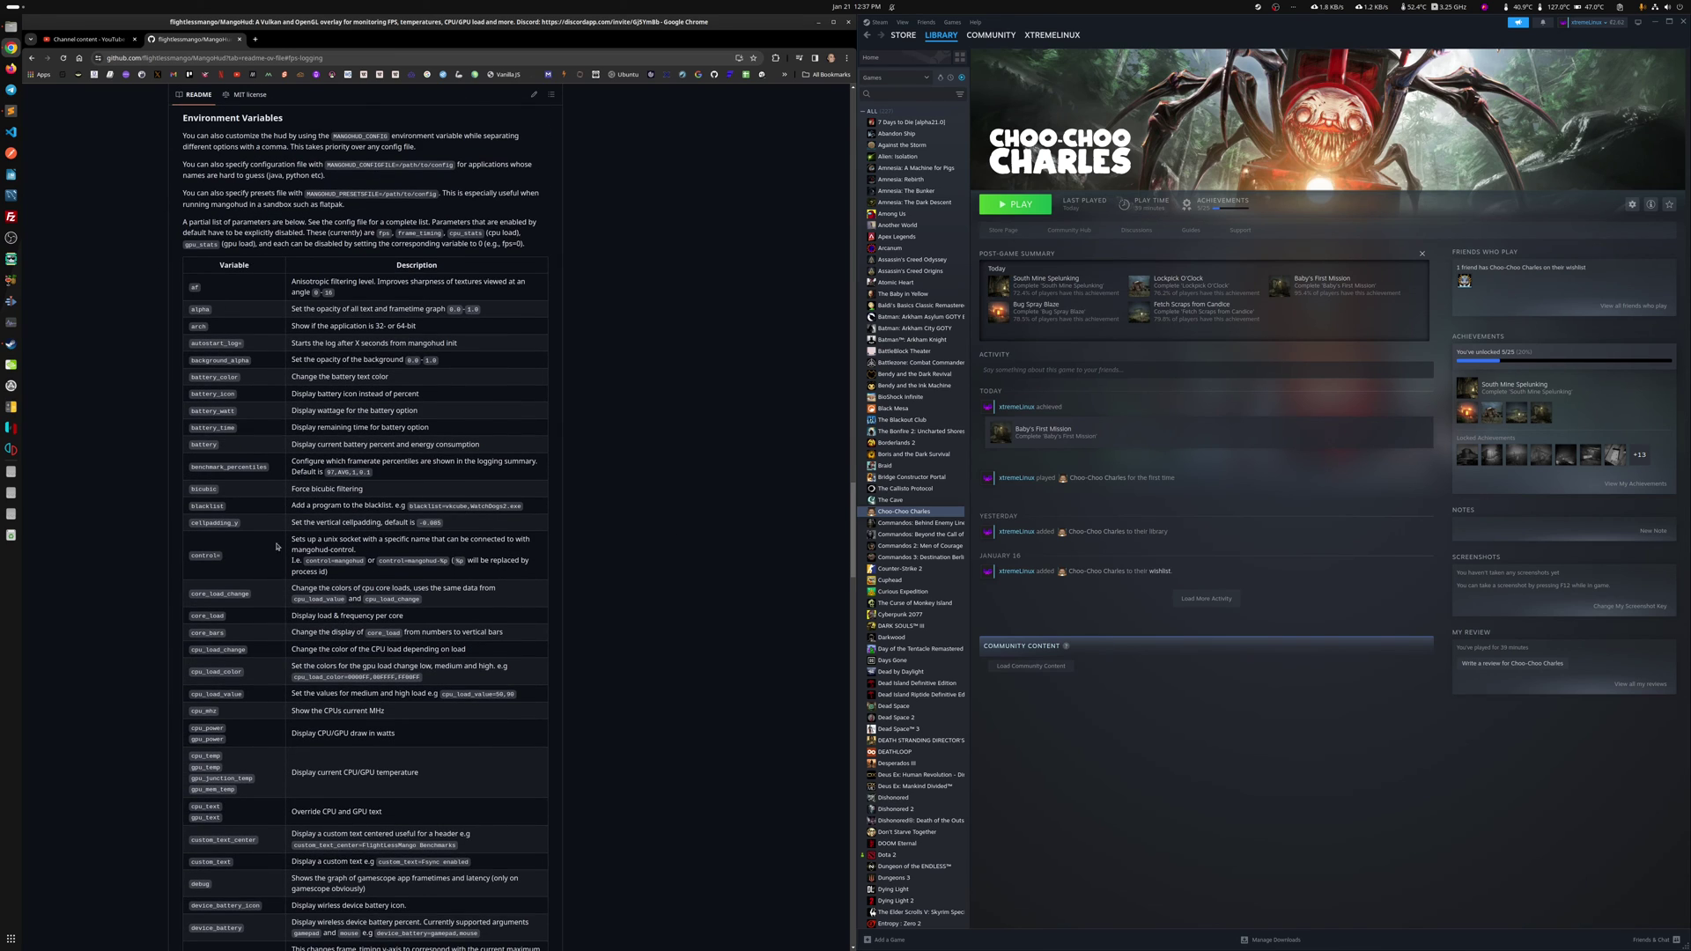
scroll(219, 368, "down", 5)
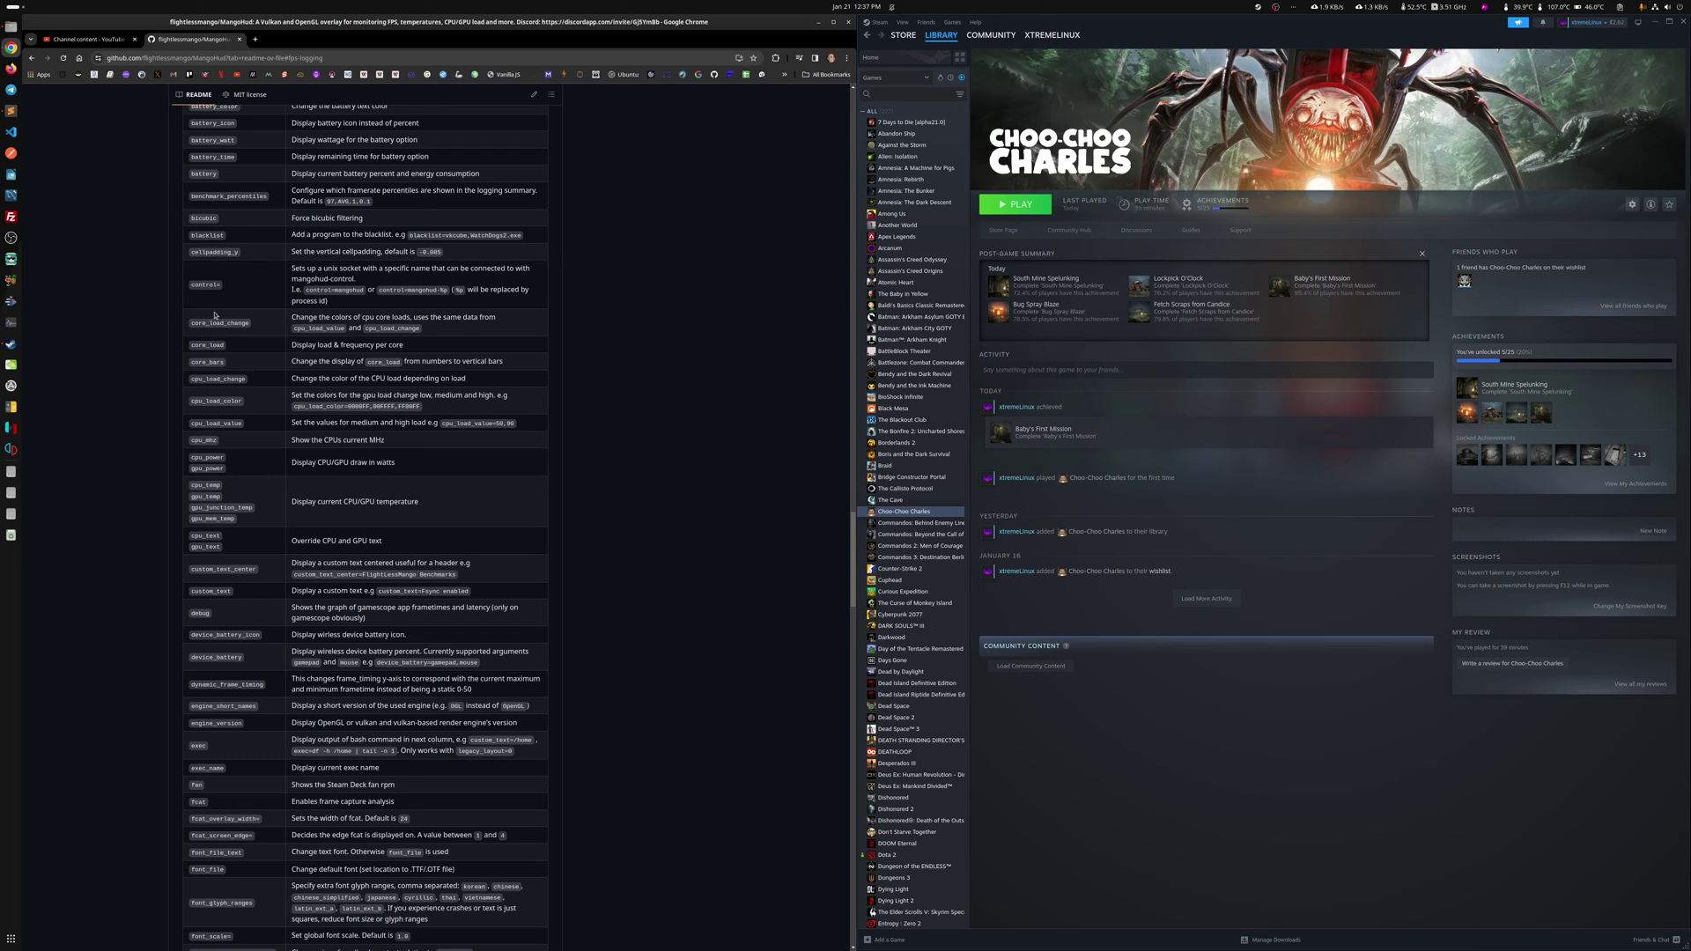
scroll(282, 777, "down", 4)
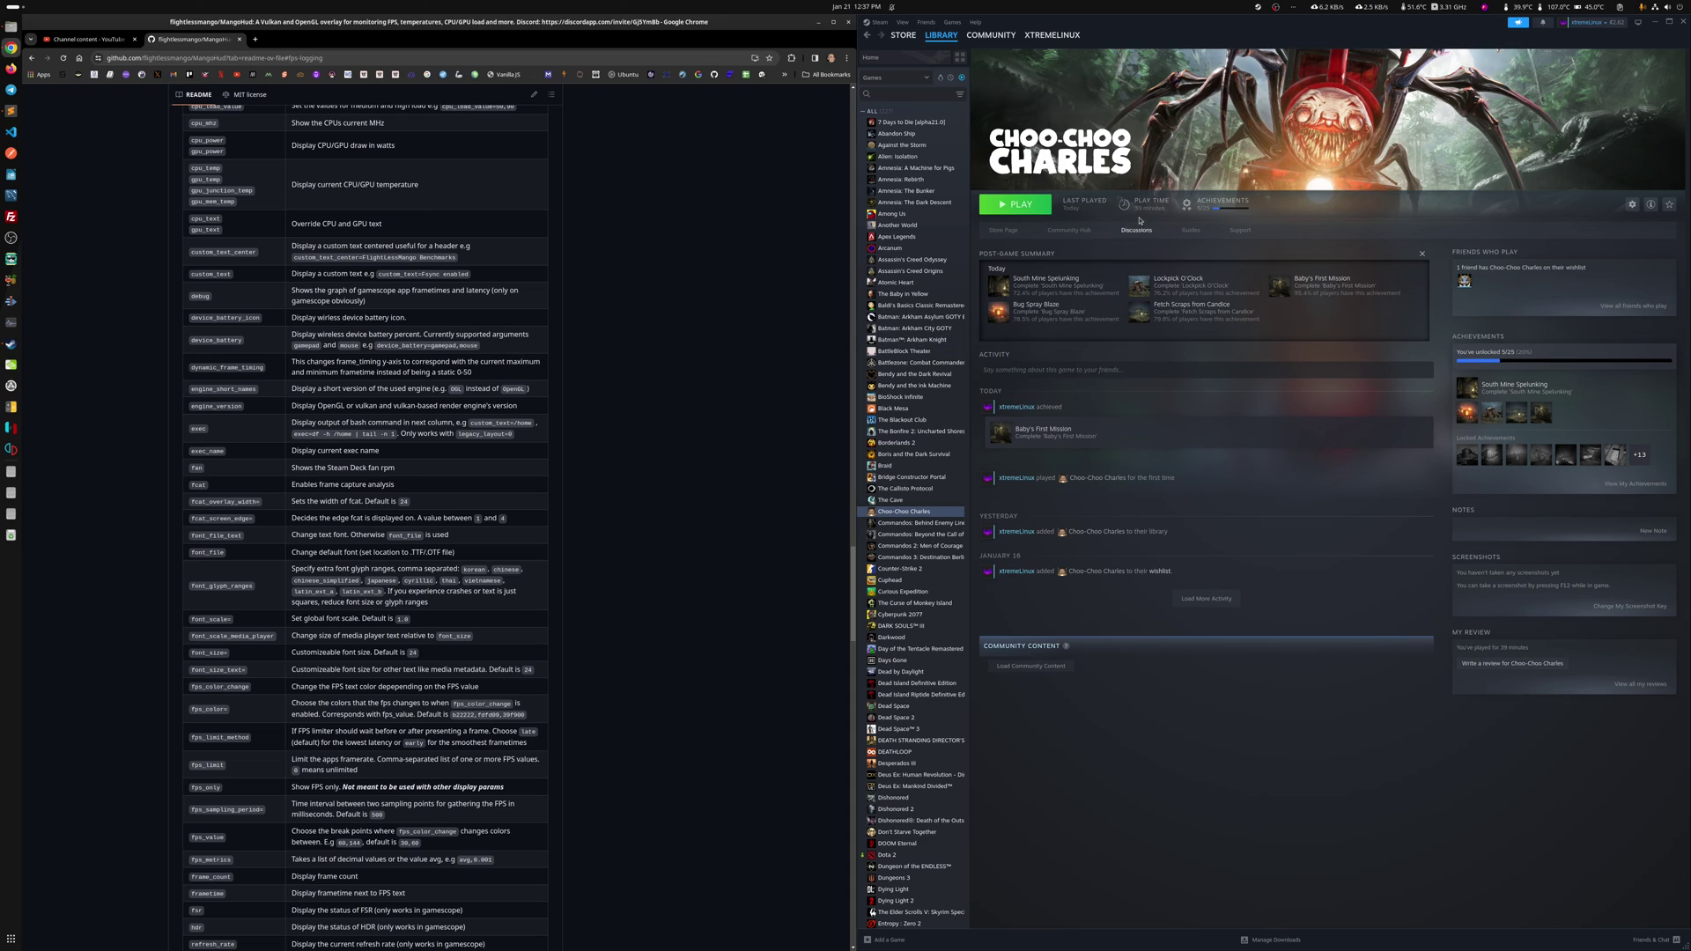
right_click(1278, 8)
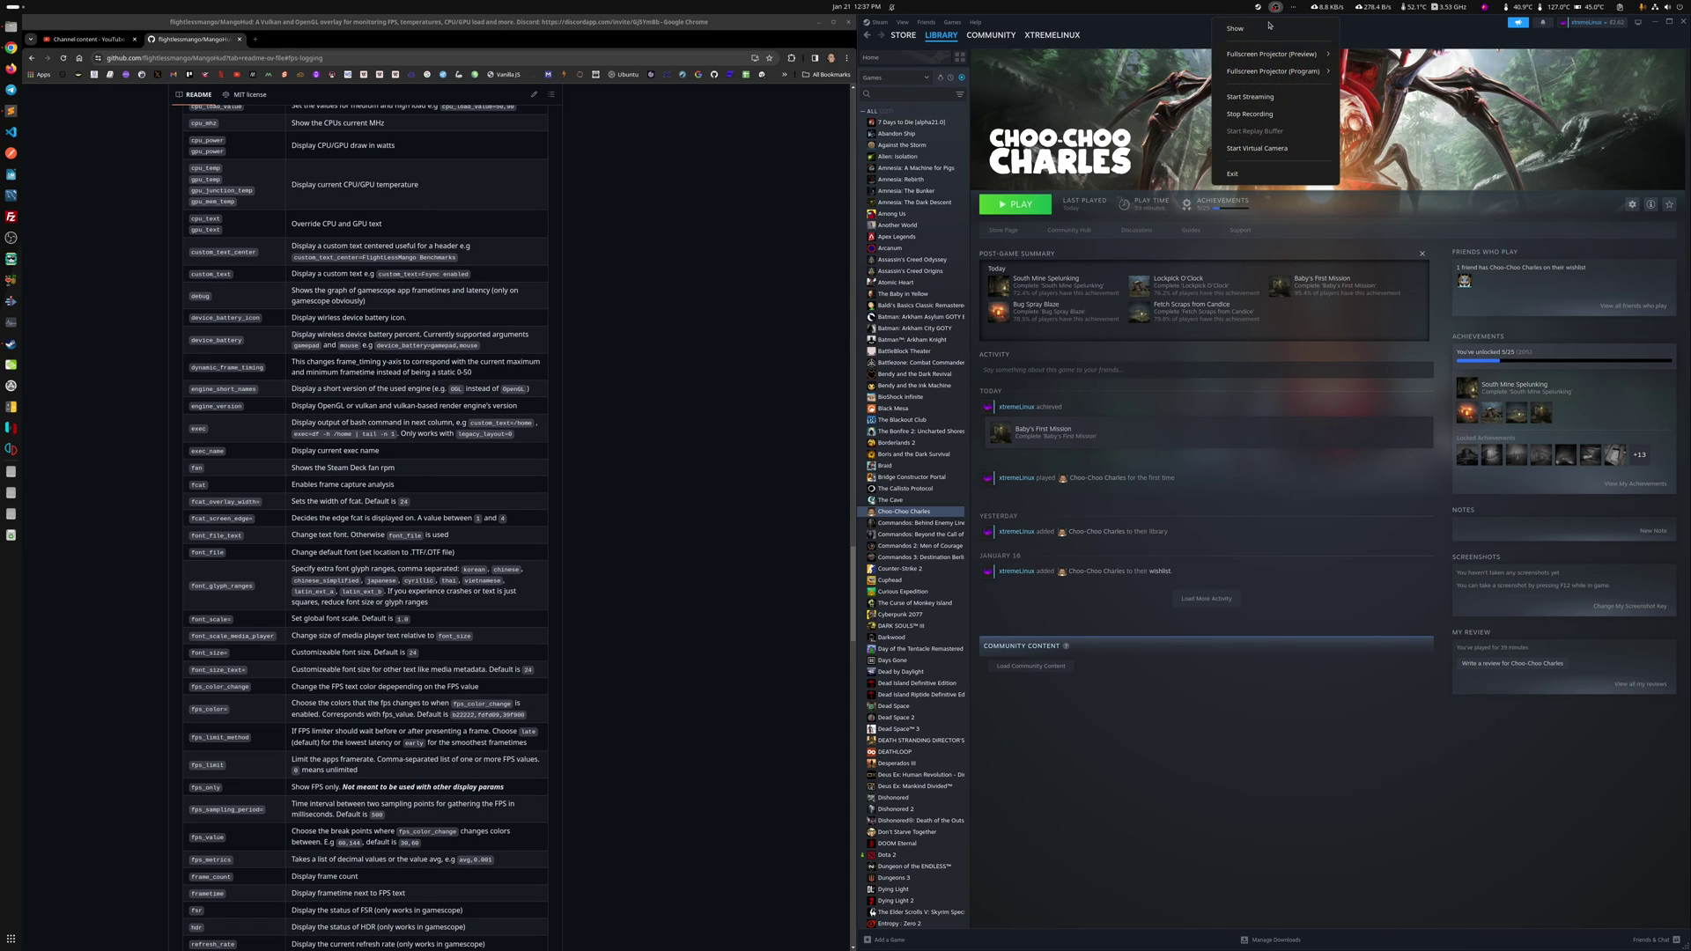